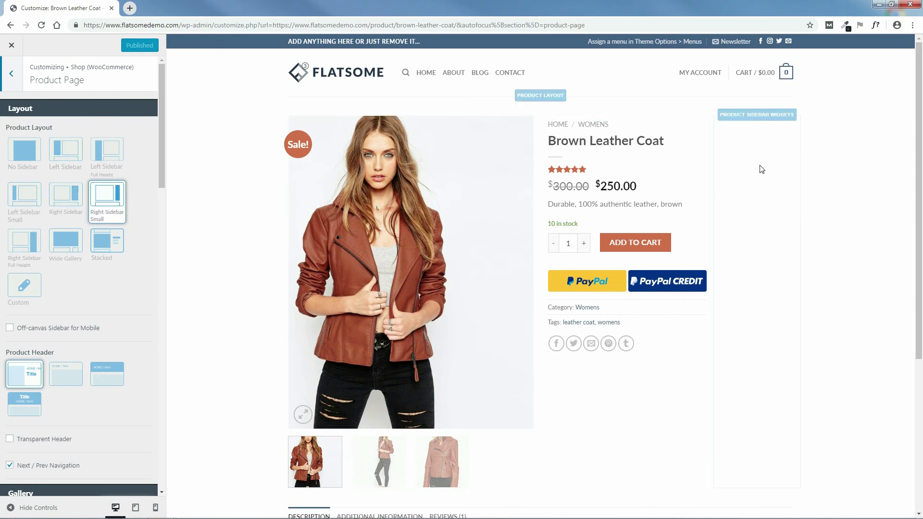
# Try the Left Sidebar Full Height product layout, and set the product layout to No Sidebar.
pyautogui.click(107, 152)
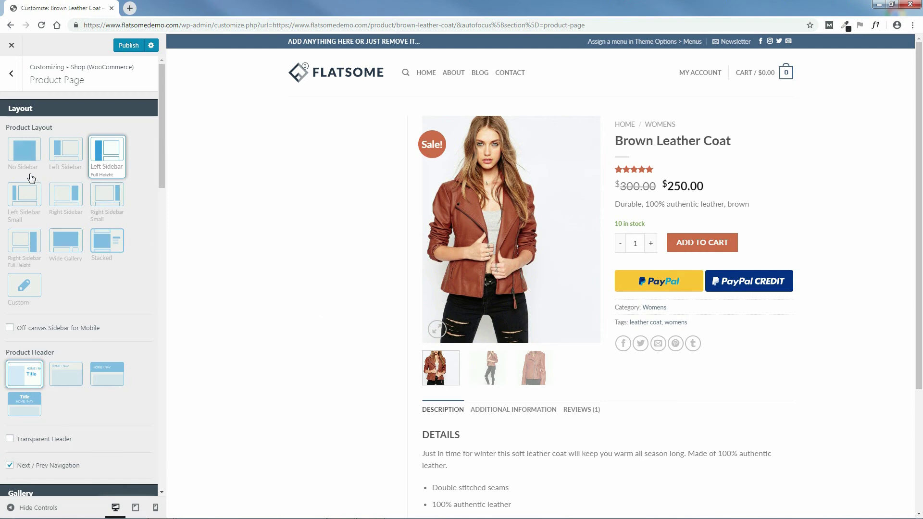
pyautogui.click(23, 154)
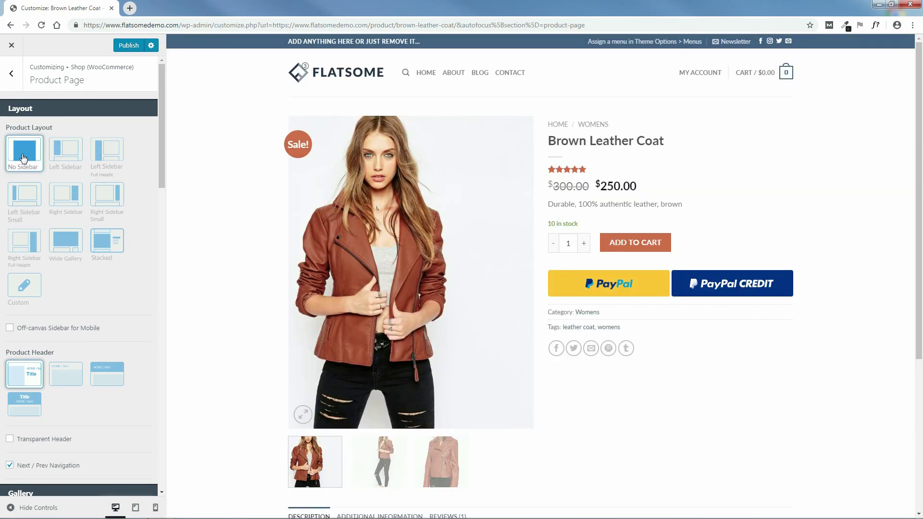
# Try the two product header styles with an image banner, and choose the plain style with breadcrumbs above the product.
pyautogui.moveTo(162, 169); pyautogui.dragTo(181, 239)
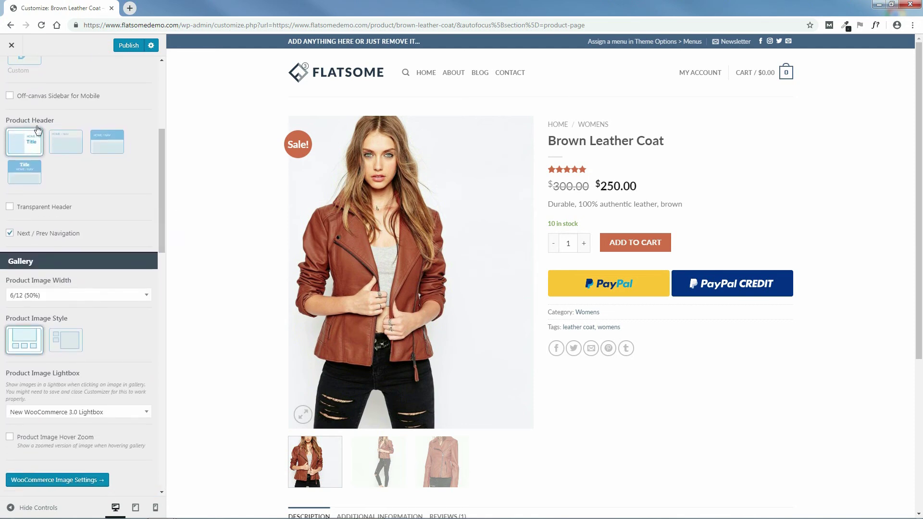
pyautogui.click(105, 148)
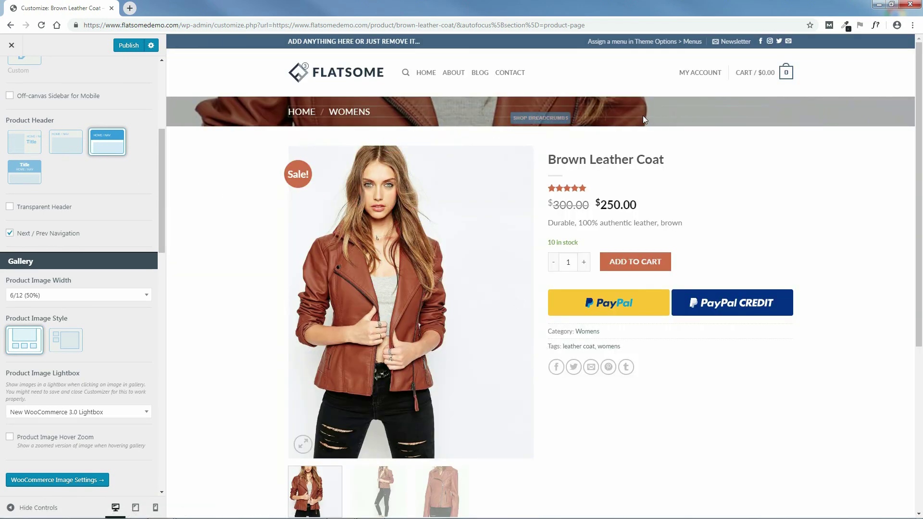
pyautogui.click(24, 171)
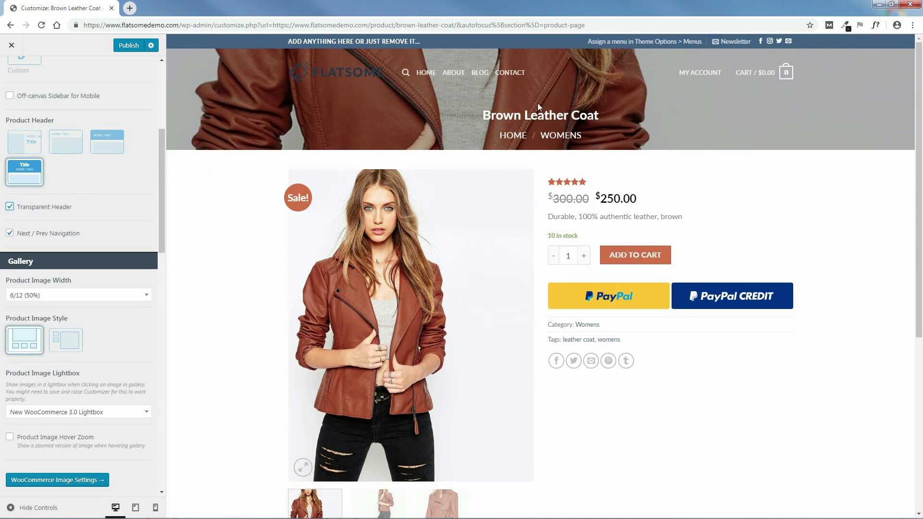
pyautogui.click(66, 146)
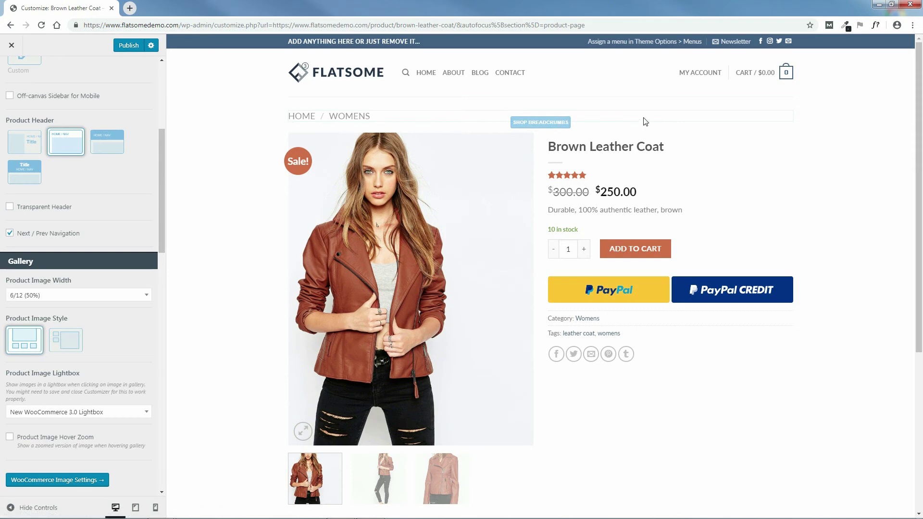
# Try a product image width of 8/12 for the gallery, and set the width to 7/12.
pyautogui.moveTo(163, 172); pyautogui.dragTo(168, 197)
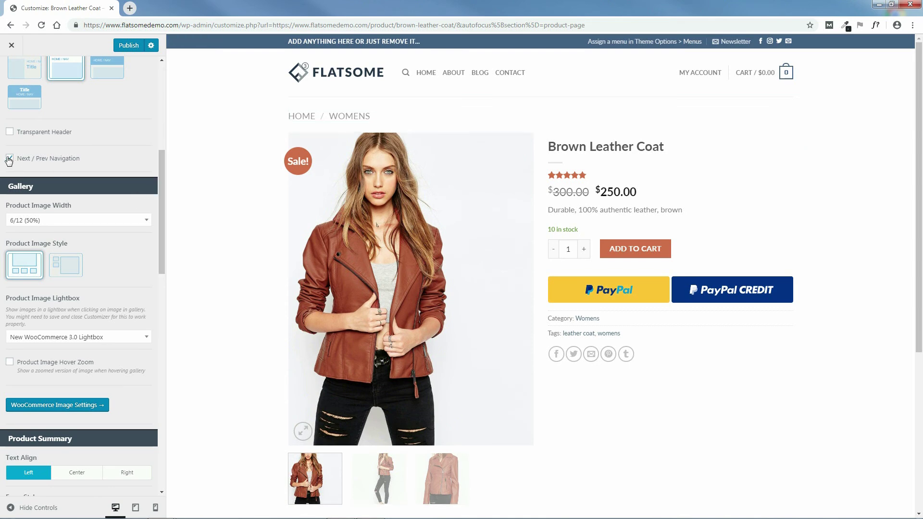
pyautogui.moveTo(163, 181); pyautogui.dragTo(178, 210)
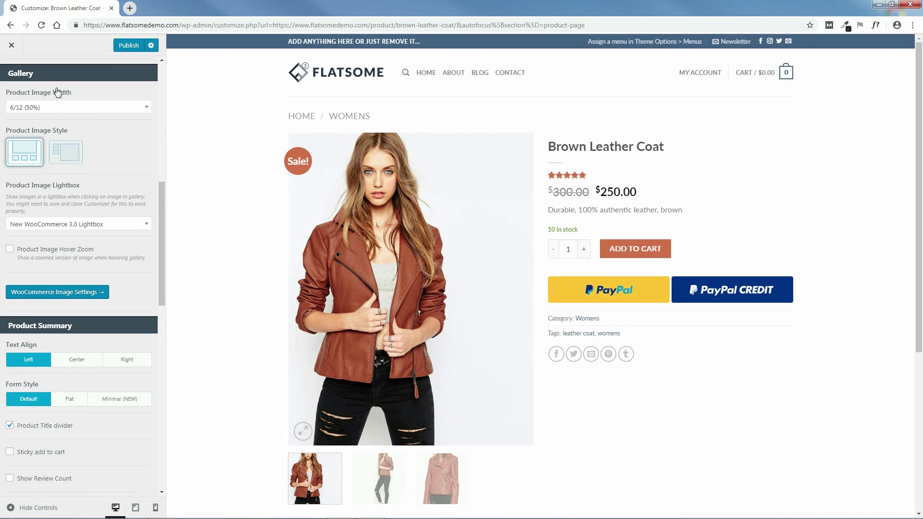
pyautogui.click(94, 107)
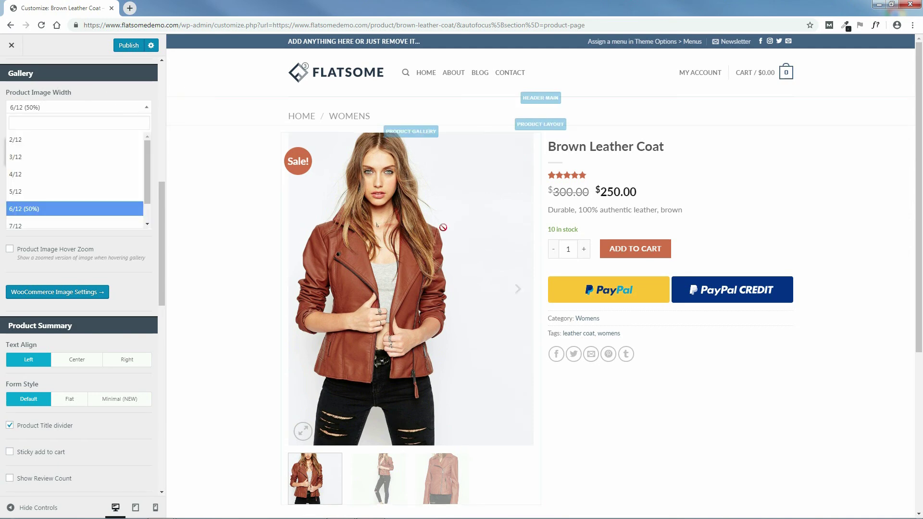
pyautogui.moveTo(148, 164); pyautogui.dragTo(156, 201)
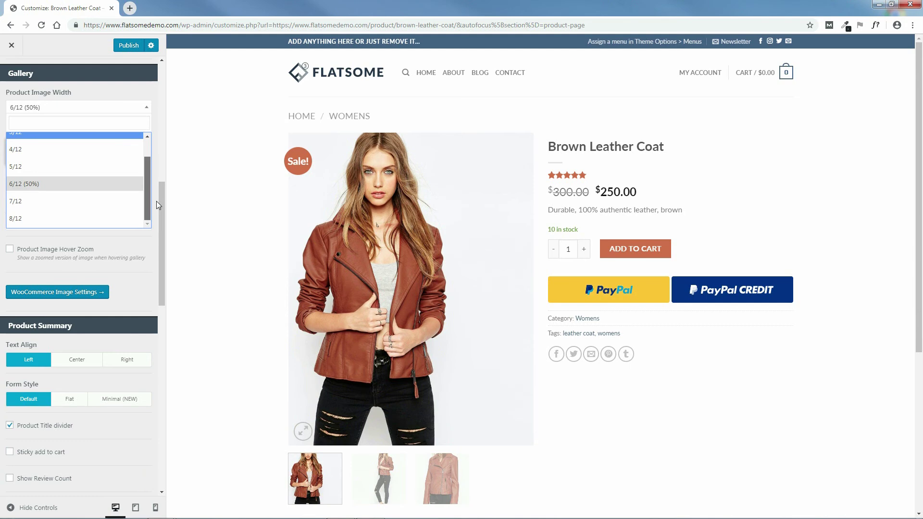
pyautogui.click(24, 219)
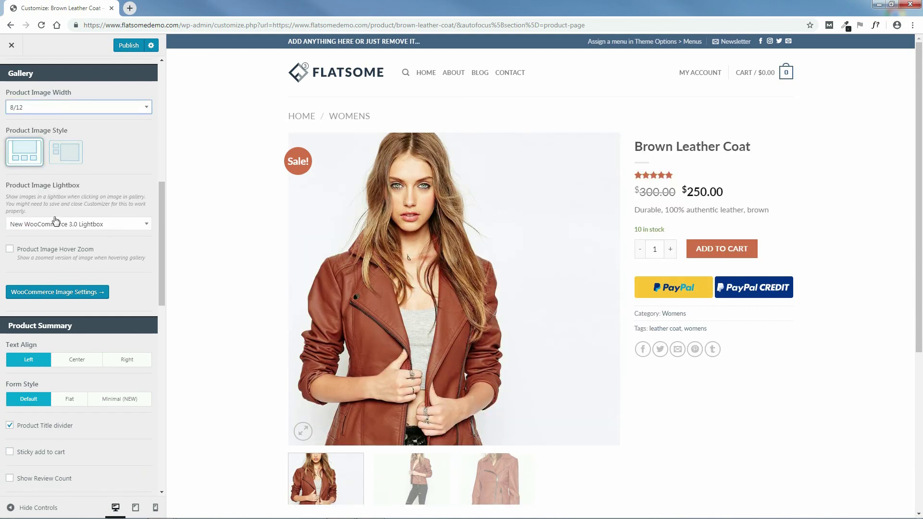
pyautogui.click(126, 118)
pyautogui.click(29, 201)
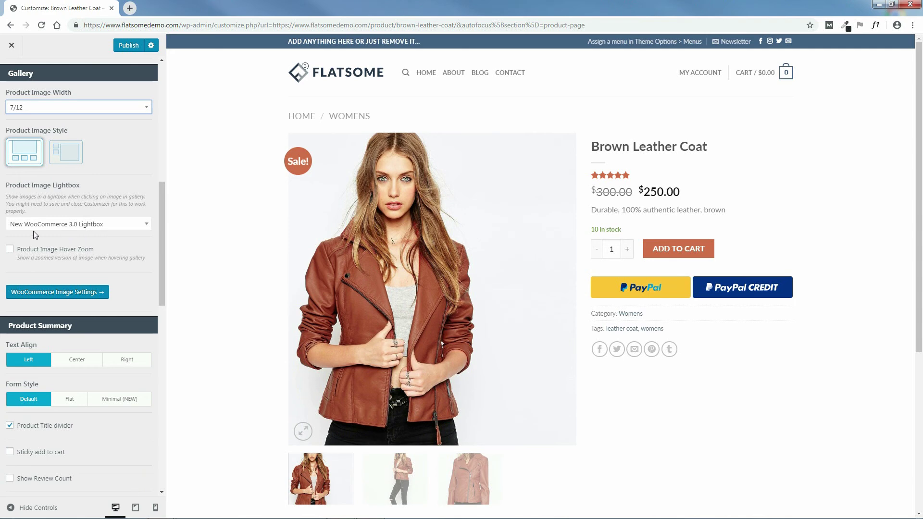
# Check the product image lightbox options, and test the lightbox in the preview by zooming and browsing the coat's images.
pyautogui.click(106, 231)
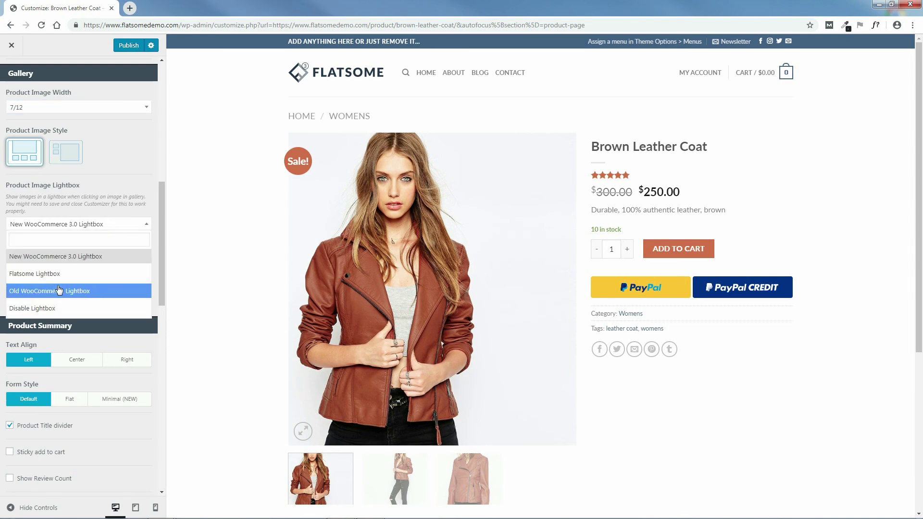
pyautogui.click(137, 185)
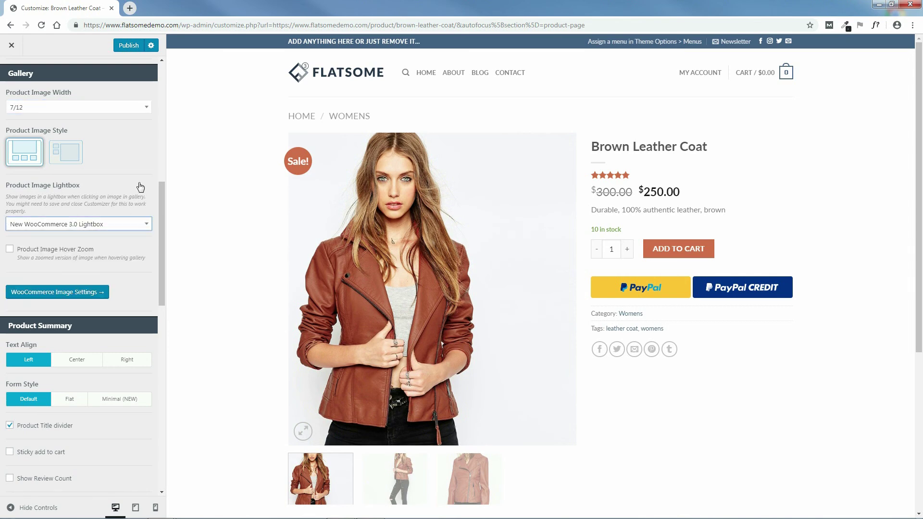
pyautogui.click(435, 264)
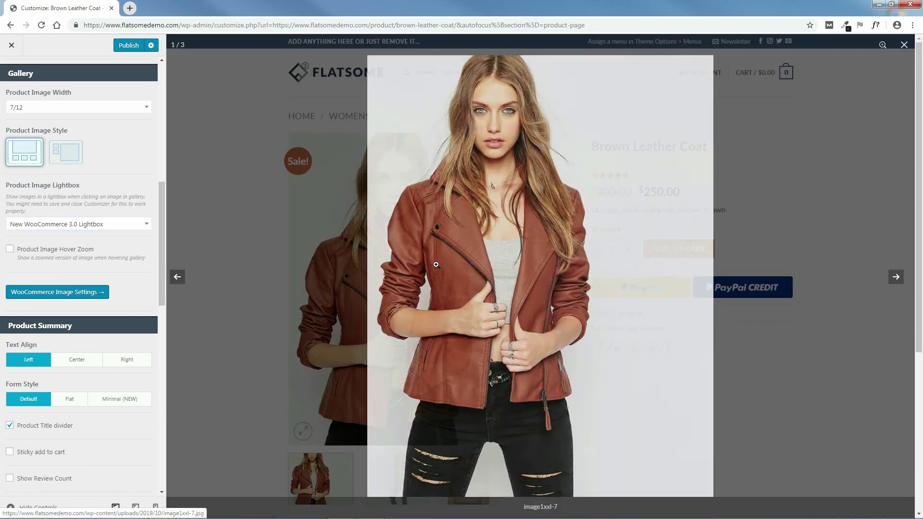
pyautogui.click(538, 212)
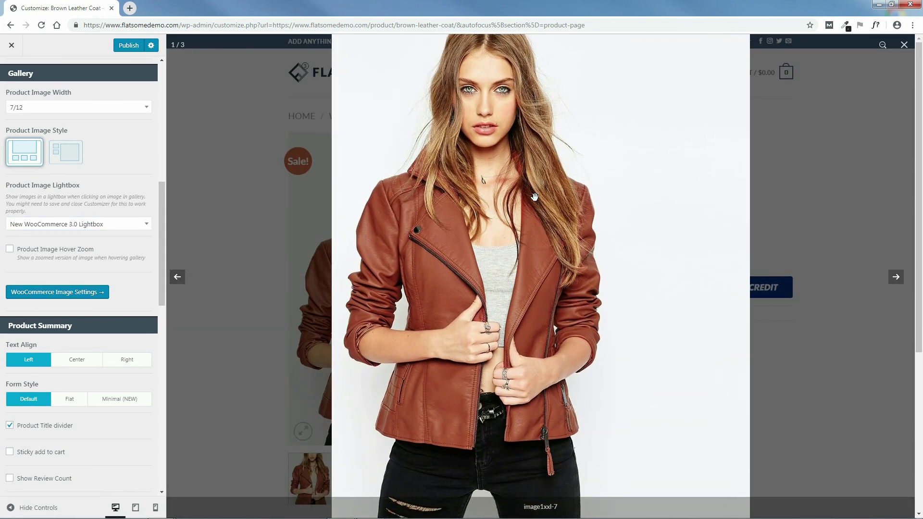
pyautogui.moveTo(526, 181); pyautogui.dragTo(469, 113)
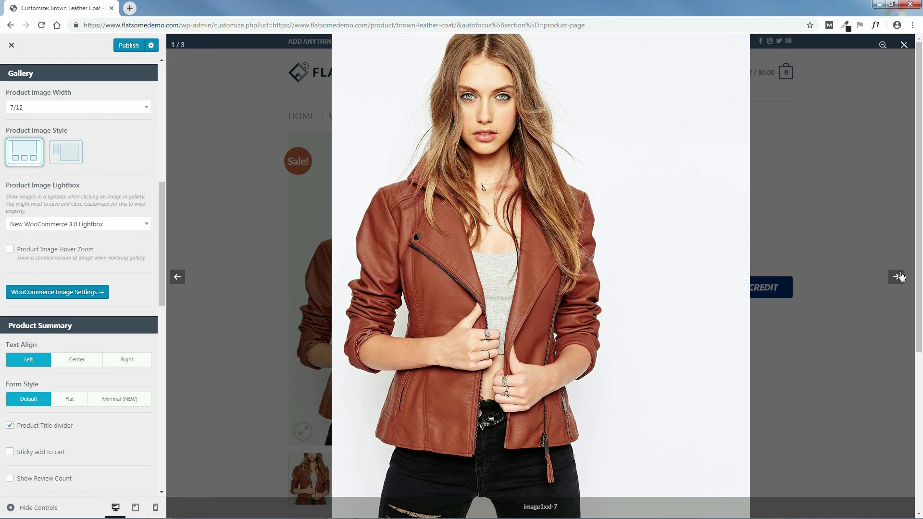
pyautogui.click(897, 278)
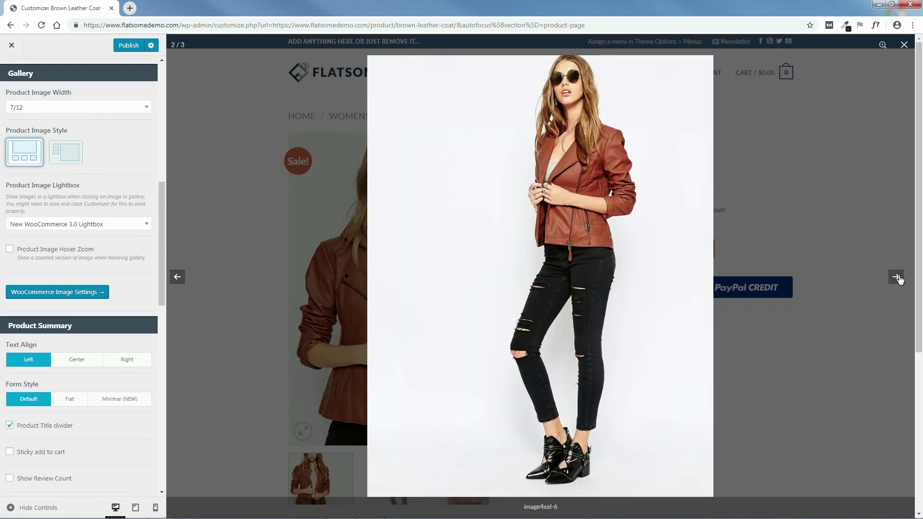
pyautogui.click(897, 278)
pyautogui.click(897, 278)
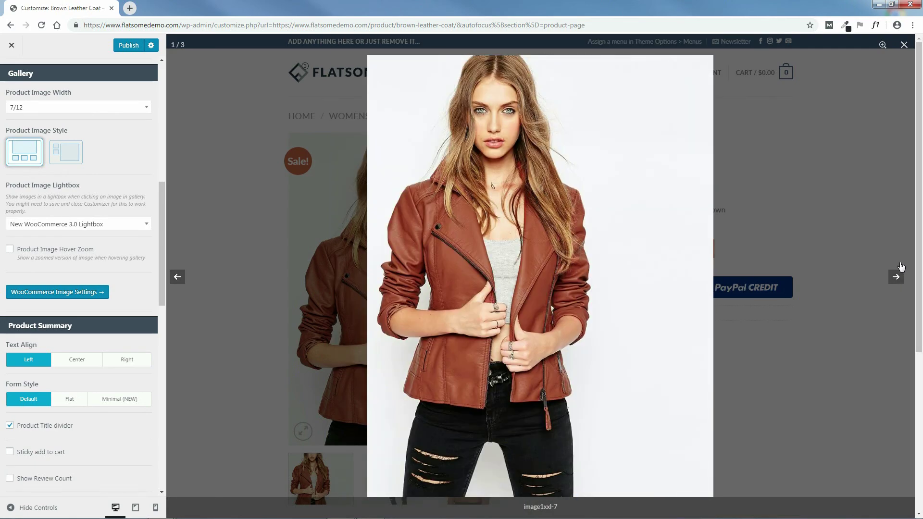
pyautogui.click(883, 46)
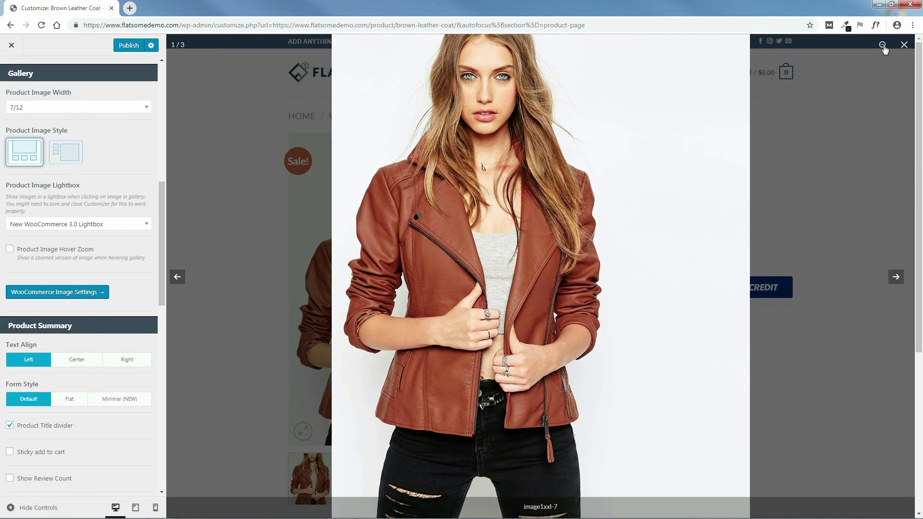
pyautogui.click(884, 46)
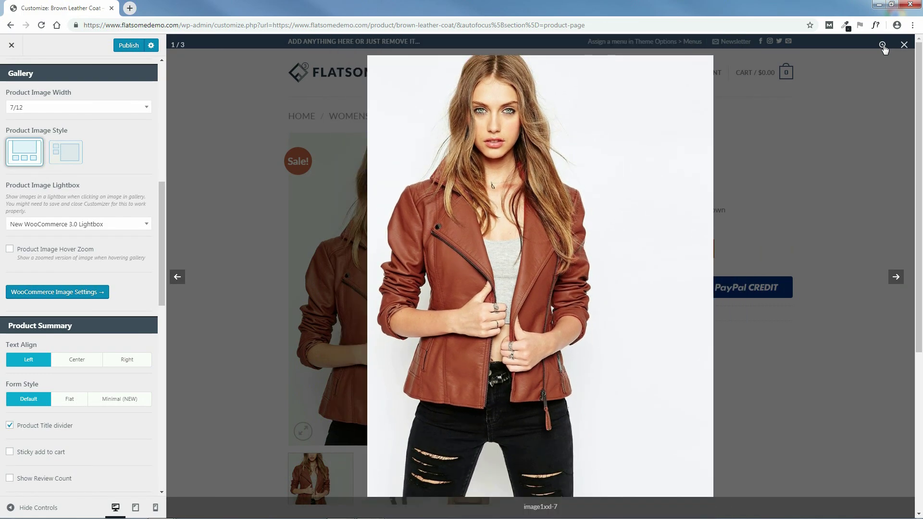
pyautogui.click(904, 45)
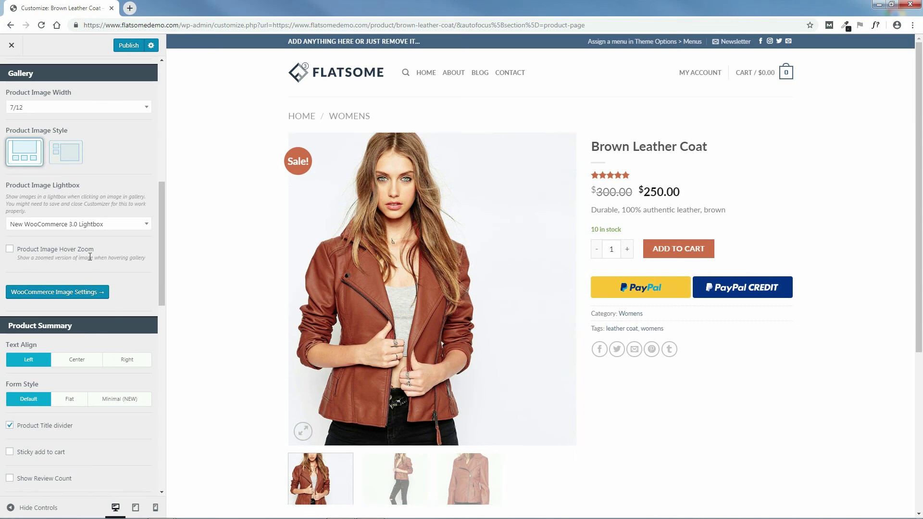
# Enable Product Image Hover Zoom for the gallery.
pyautogui.click(10, 249)
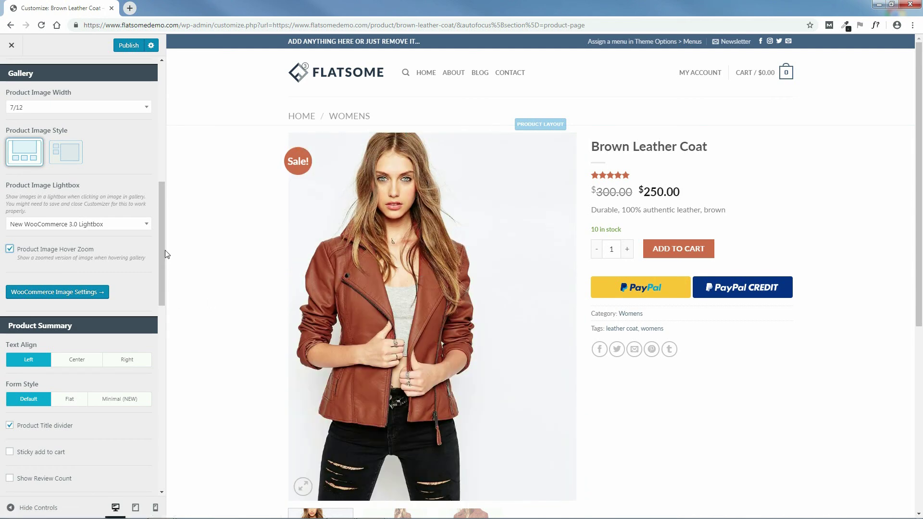
# Try centered text alignment in the product summary, set it back to Left, and disable the Product Title divider.
pyautogui.scroll(-2, 163, 241)
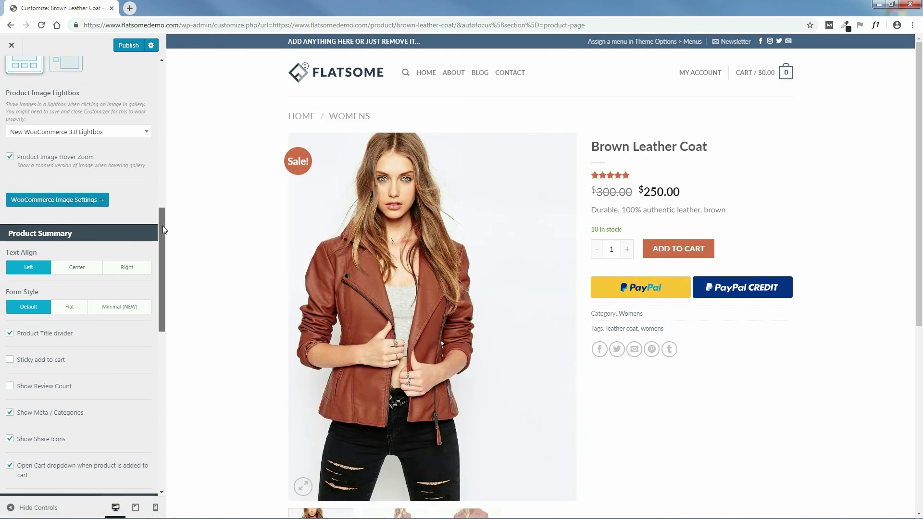
pyautogui.scroll(-4, 163, 226)
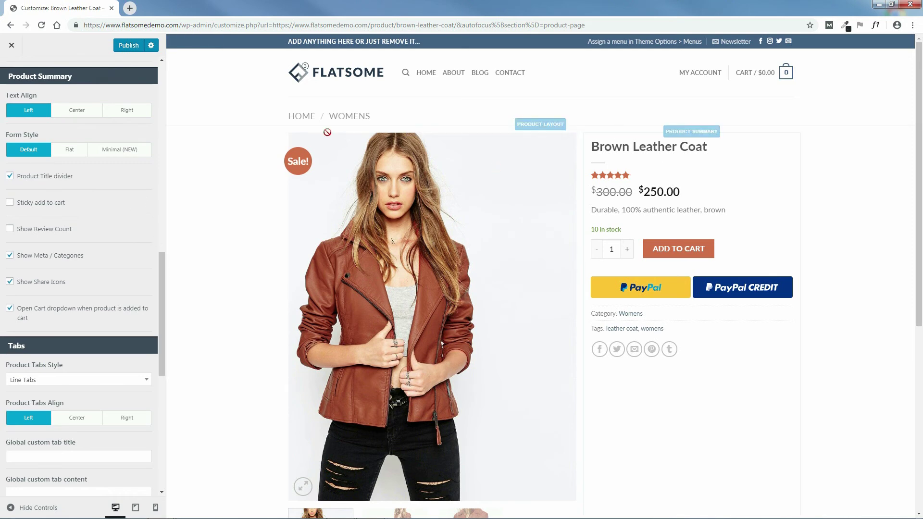
pyautogui.click(79, 113)
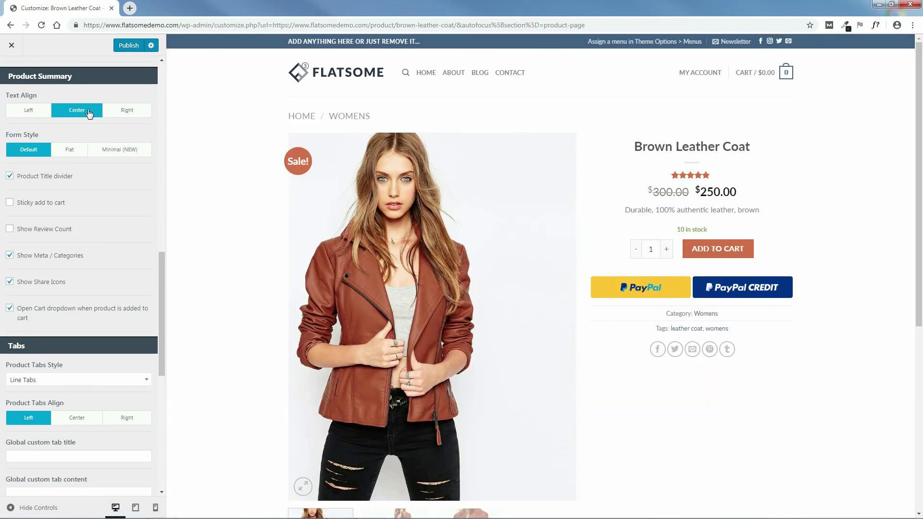
pyautogui.click(29, 111)
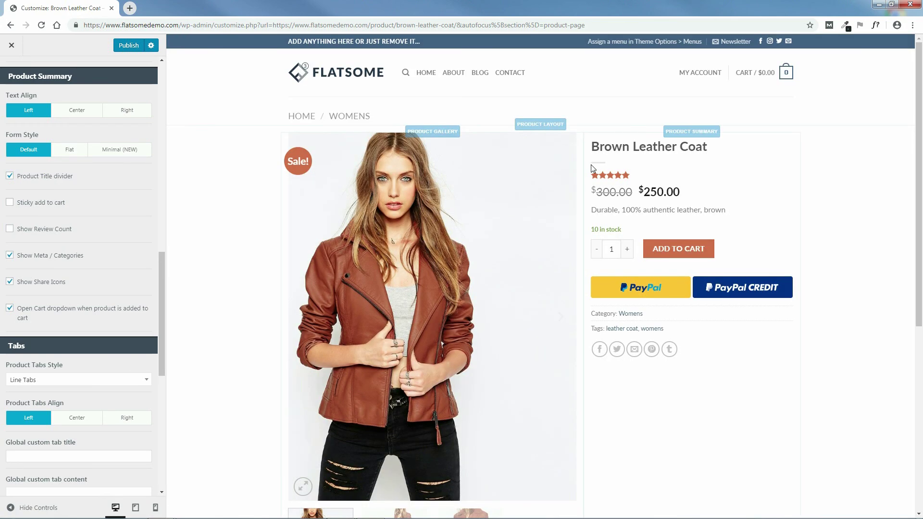
pyautogui.click(9, 176)
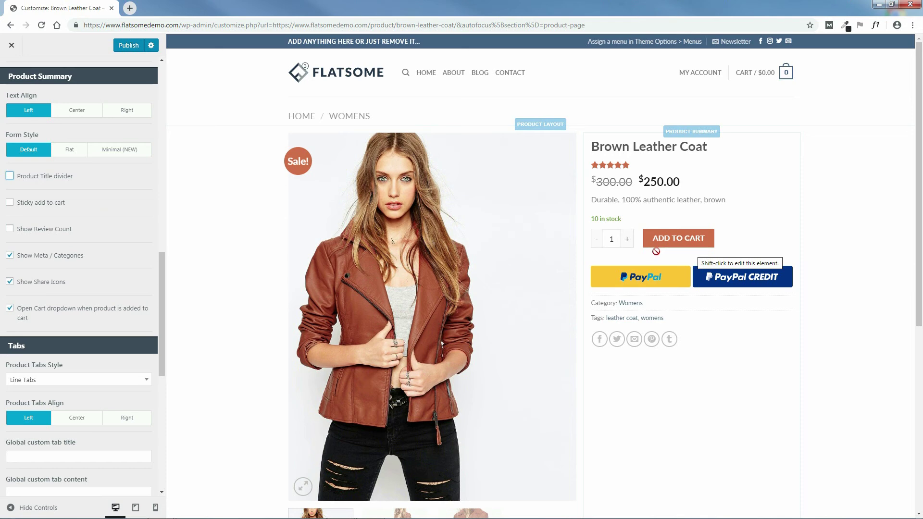
# Enable Show Review Count in the product summary and set the review count style to Tooltip.
pyautogui.scroll(-3, 921, 210)
pyautogui.scroll(-3, 921, 210)
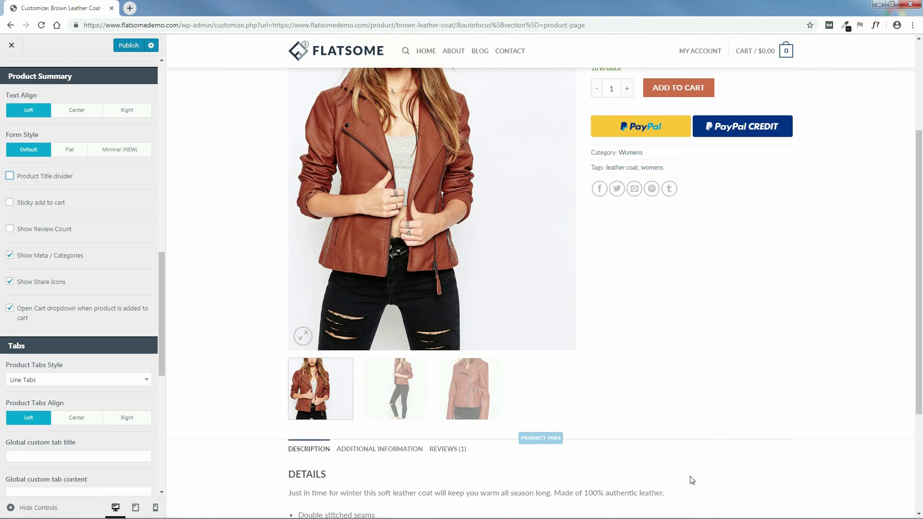
pyautogui.scroll(-3, 721, 481)
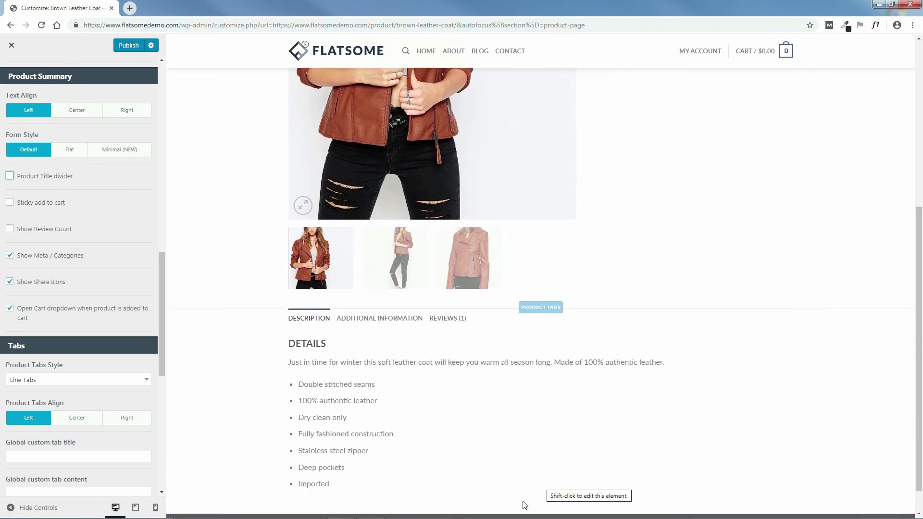
pyautogui.scroll(-1, 921, 449)
pyautogui.moveTo(922, 449); pyautogui.dragTo(920, 248)
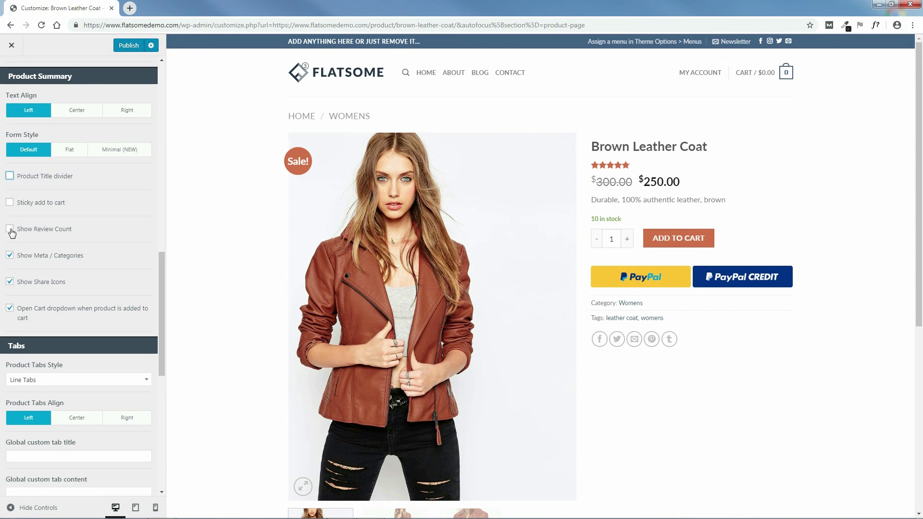
pyautogui.click(9, 229)
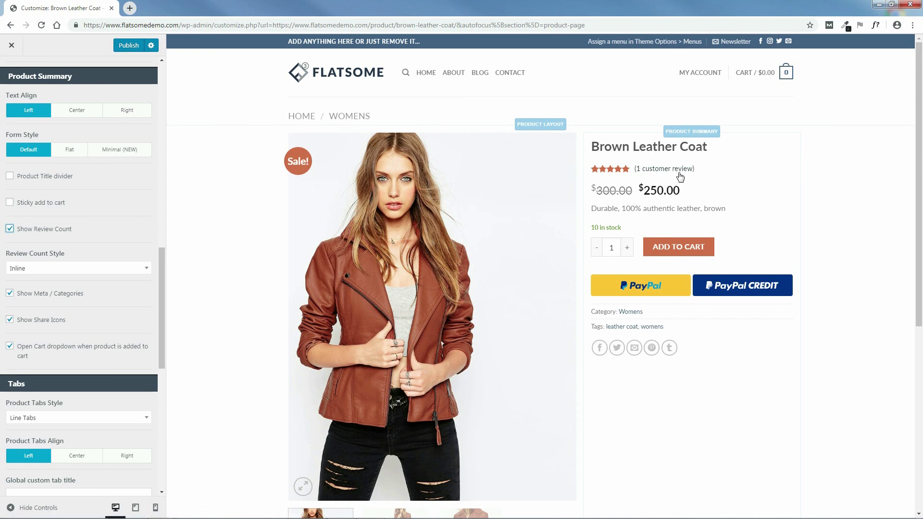
pyautogui.moveTo(158, 277); pyautogui.dragTo(166, 295)
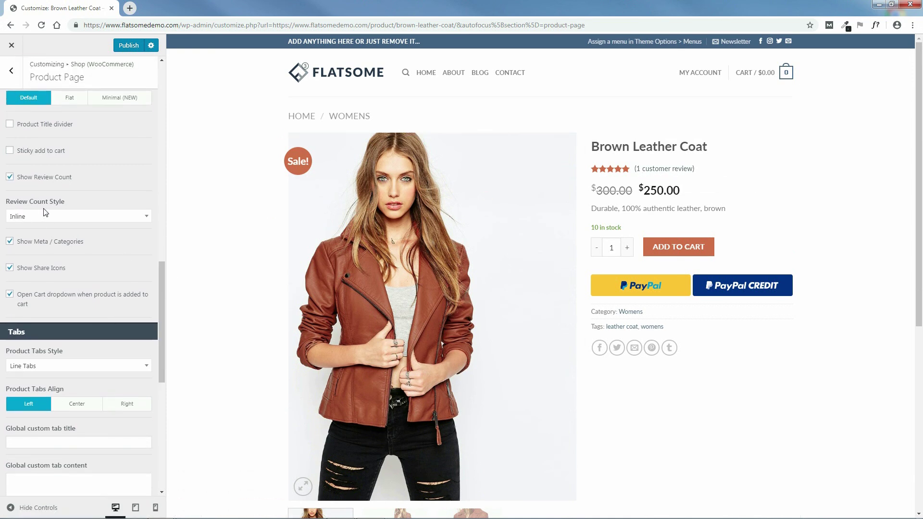
pyautogui.click(58, 220)
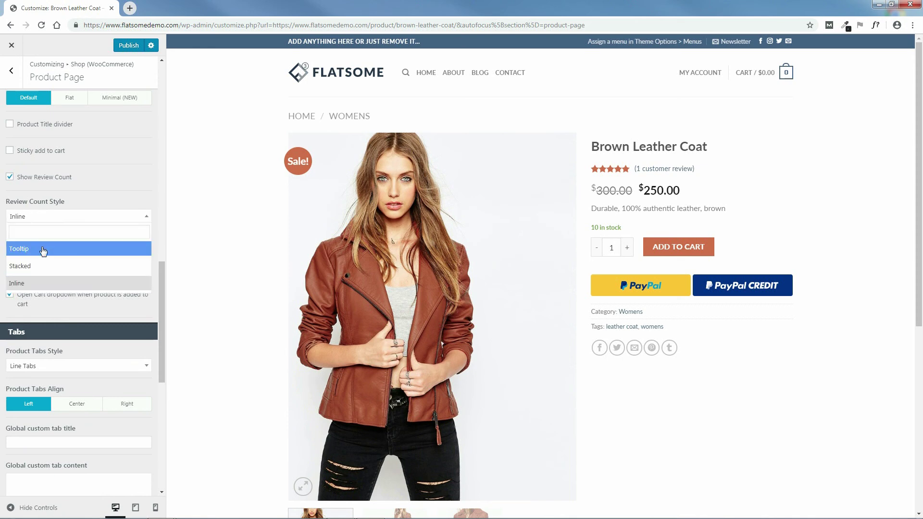
pyautogui.click(43, 250)
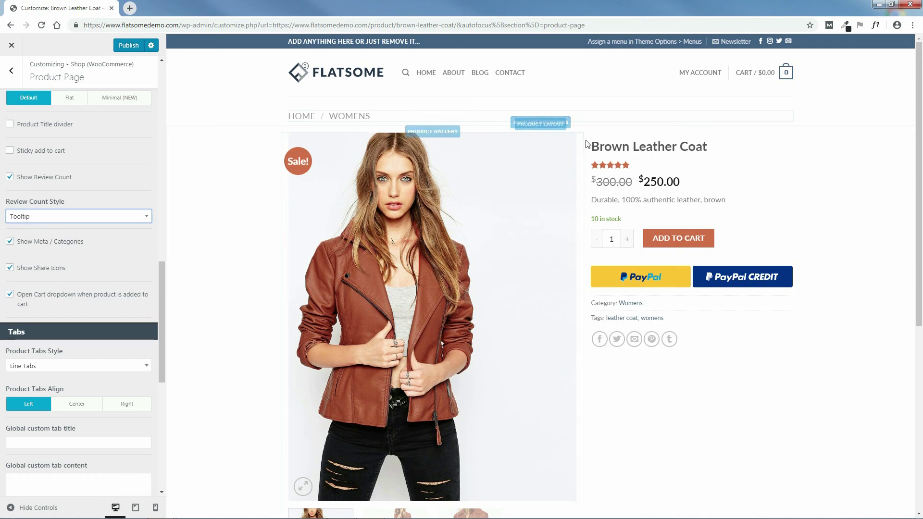
# Try the Stacked review count style in the product summary, and set the style to Inline.
pyautogui.moveTo(608, 168)
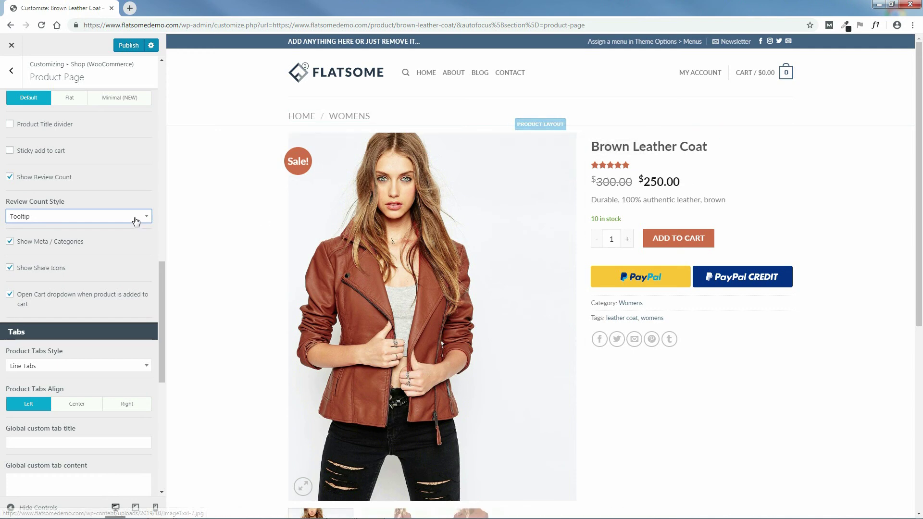
pyautogui.click(135, 217)
pyautogui.click(30, 267)
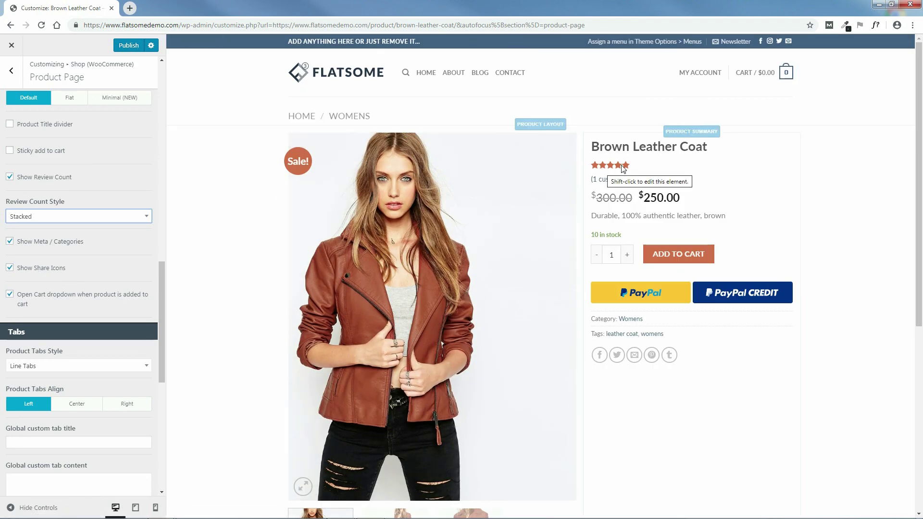
pyautogui.click(42, 219)
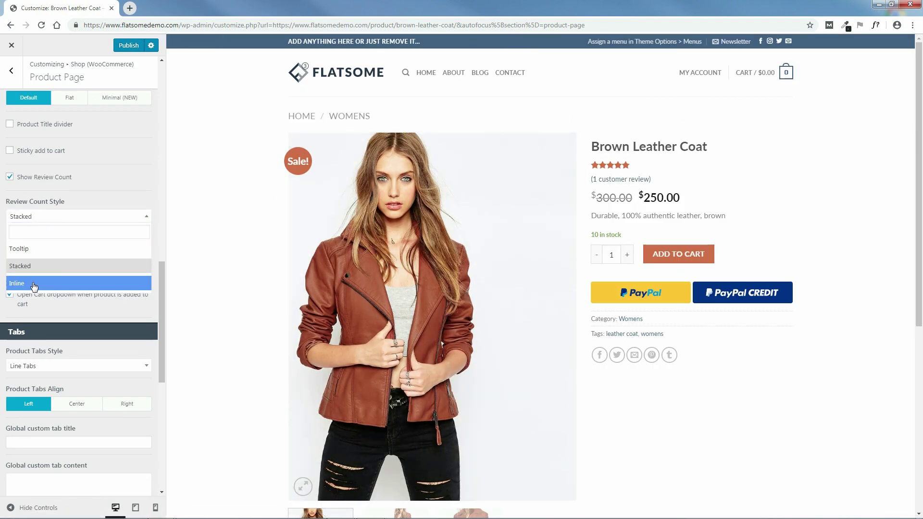
pyautogui.click(35, 284)
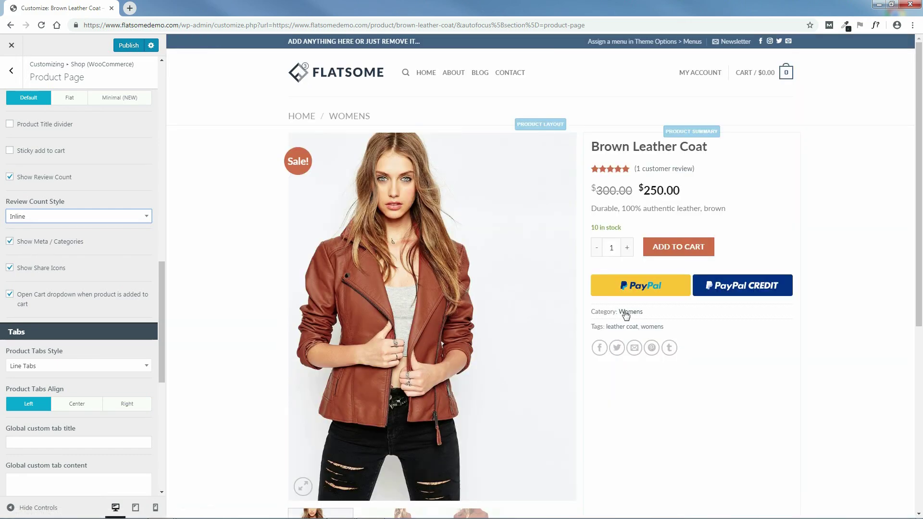
# Try hiding the meta and categories in the product summary, and enable Show Meta / Categories again.
pyautogui.click(9, 241)
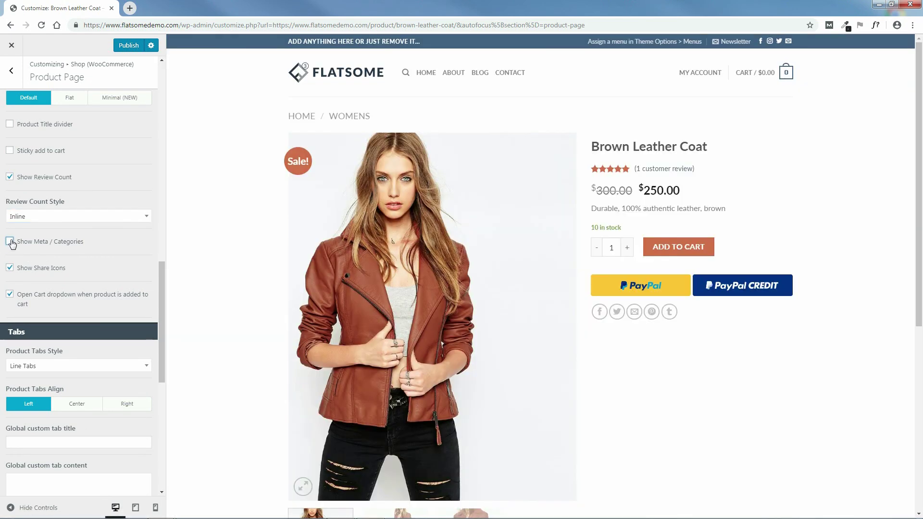
pyautogui.click(10, 242)
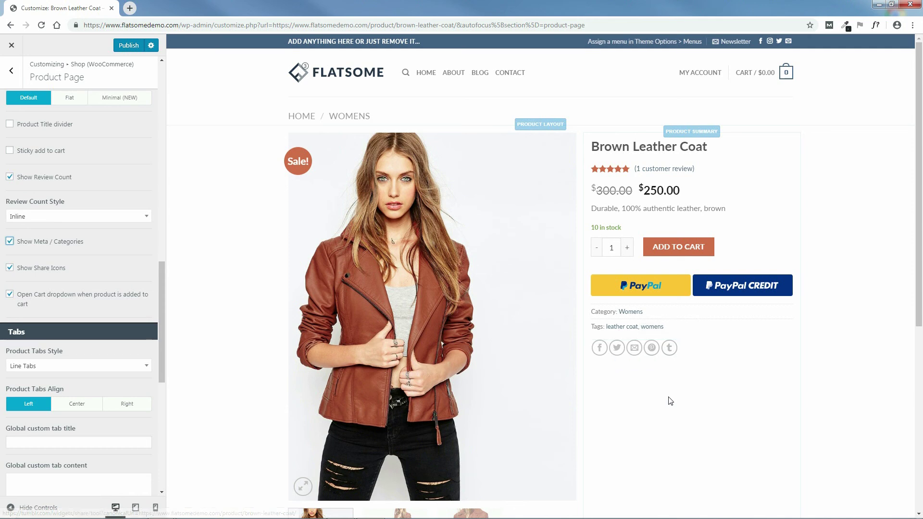
pyautogui.moveTo(160, 273); pyautogui.dragTo(164, 291)
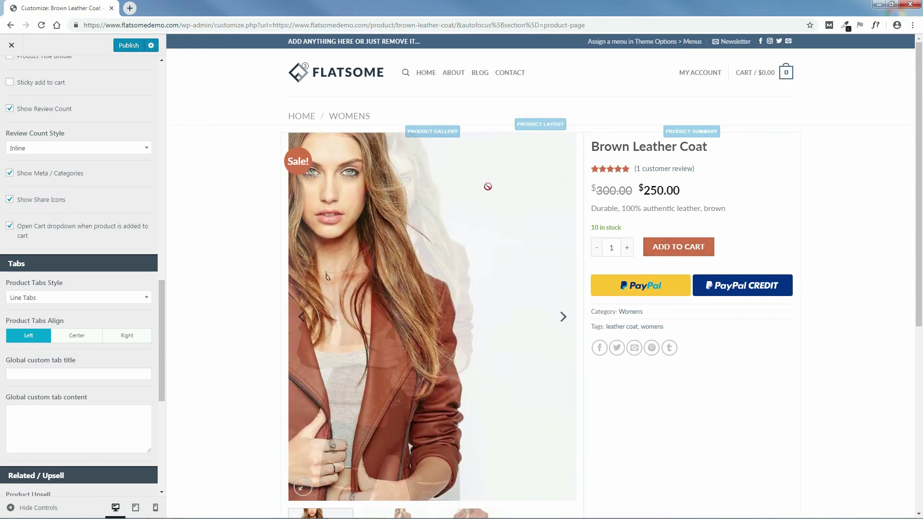
pyautogui.moveTo(785, 75)
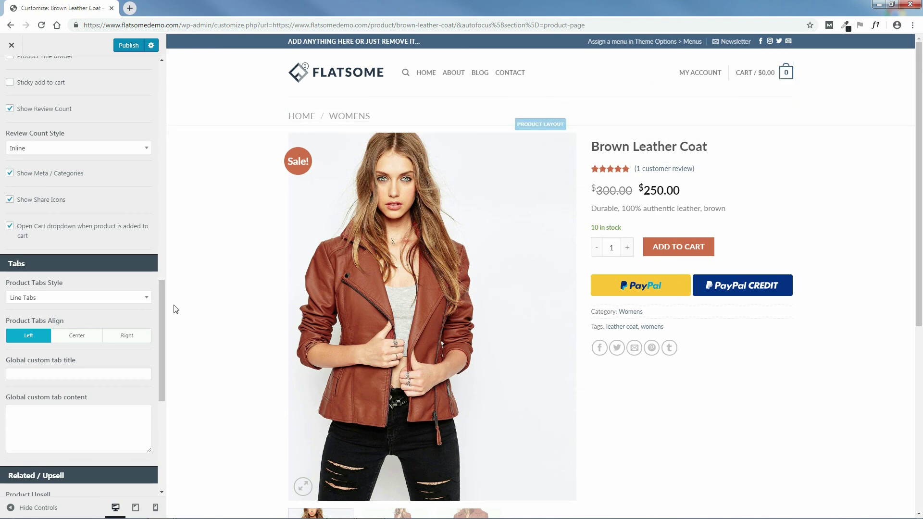
# Set the product tabs style to Tabs Normal, and test the Additional Information, Reviews and Description tabs in the preview.
pyautogui.moveTo(162, 298); pyautogui.dragTo(171, 351)
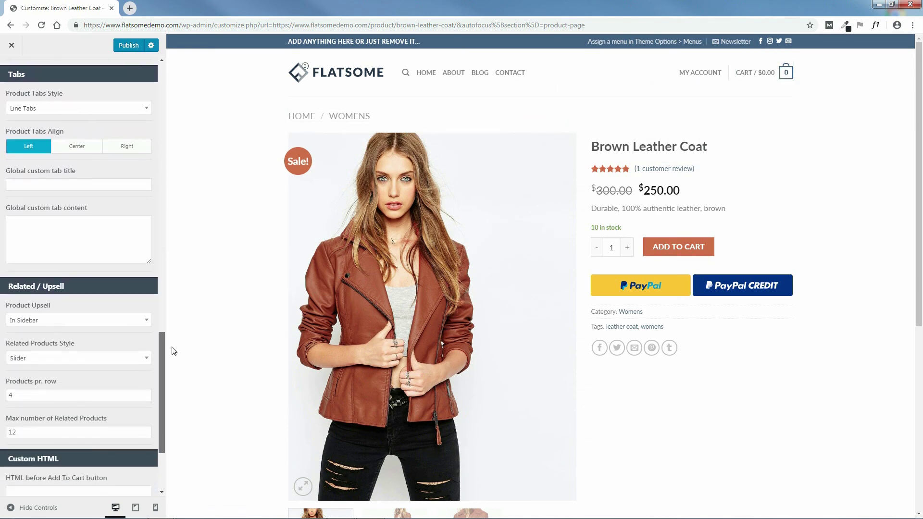
pyautogui.scroll(-6, 503, 289)
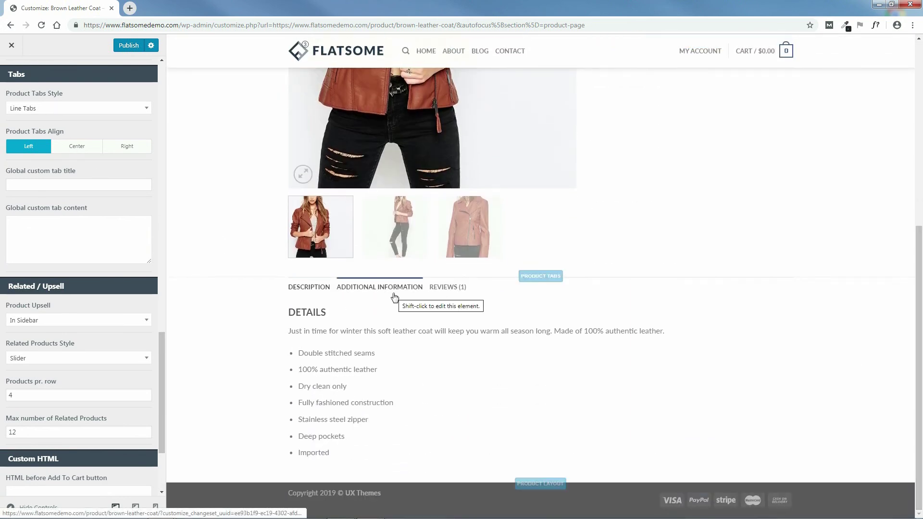
pyautogui.click(47, 110)
pyautogui.click(38, 158)
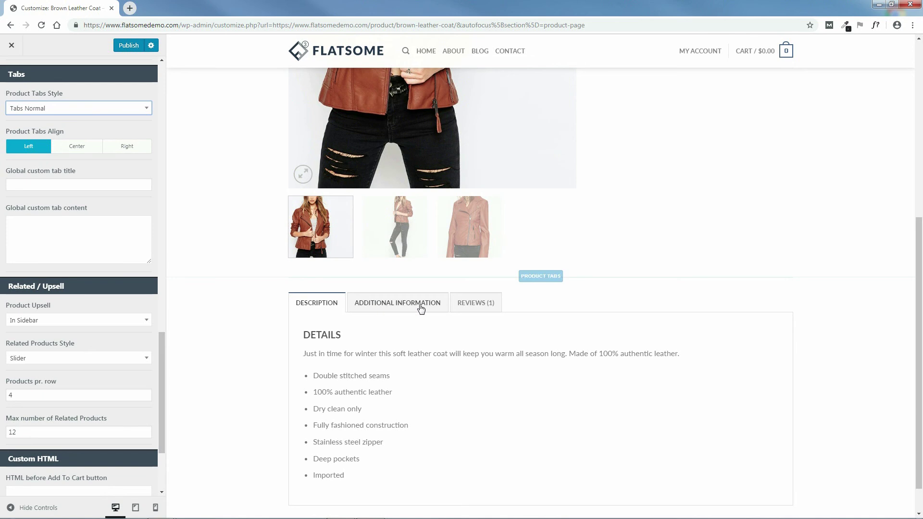
pyautogui.click(423, 304)
pyautogui.click(486, 398)
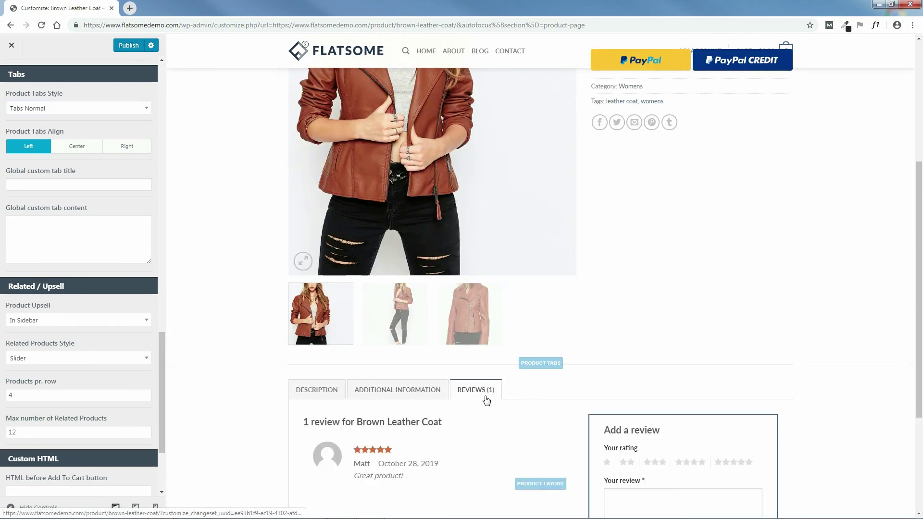
pyautogui.click(319, 397)
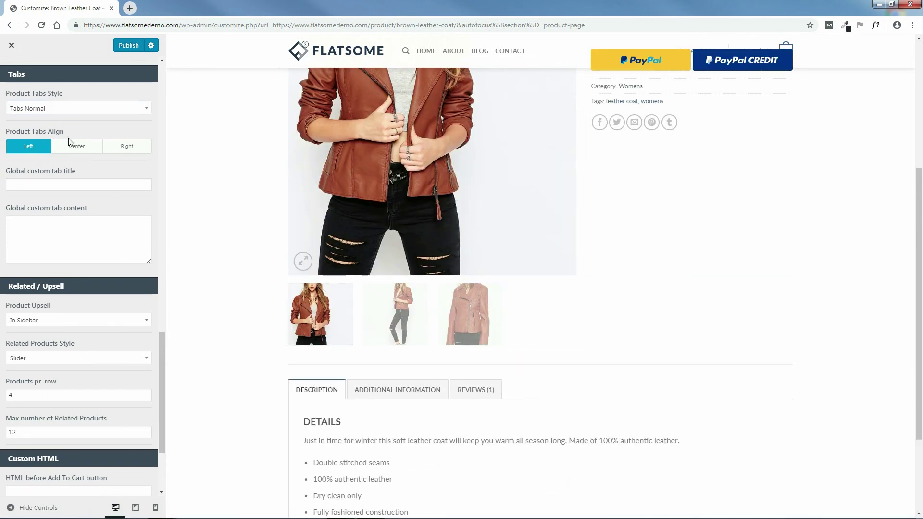
# Try the Pills style for the product tabs with Additional Information open, and set the style back to Tabs Normal.
pyautogui.click(31, 111)
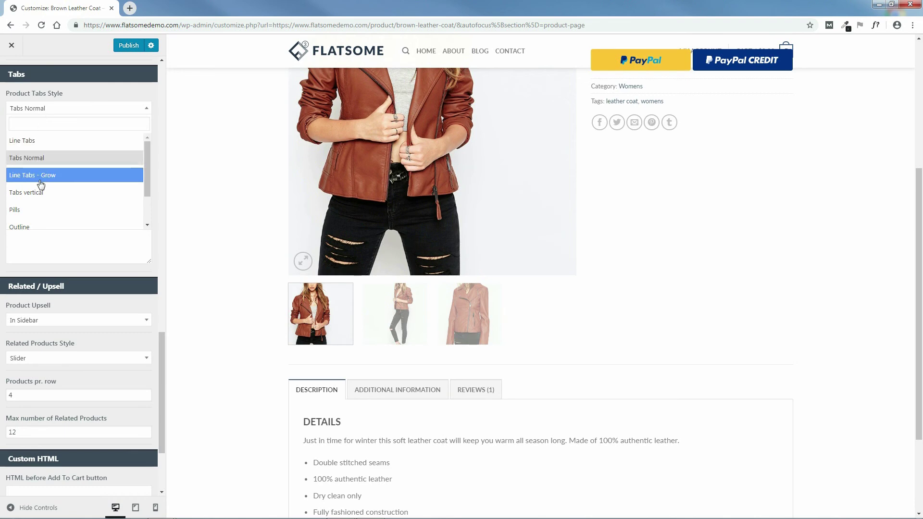
pyautogui.click(27, 210)
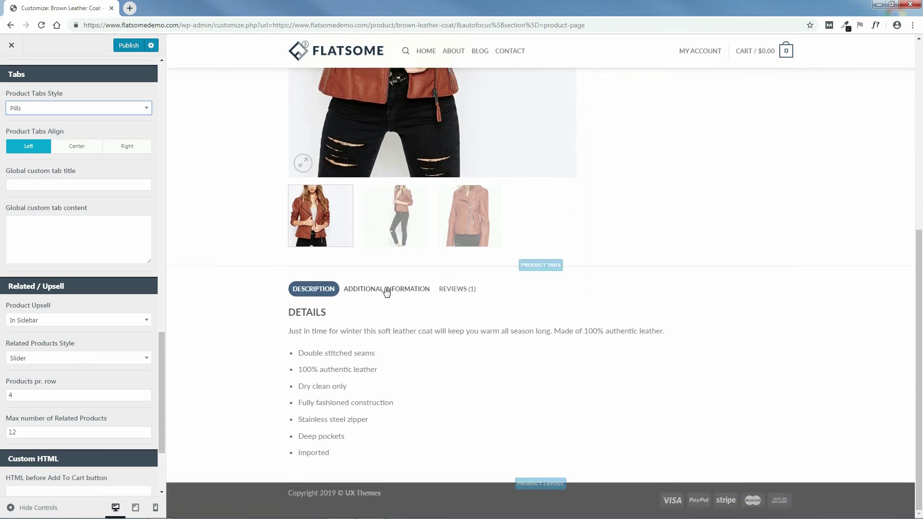
pyautogui.click(385, 290)
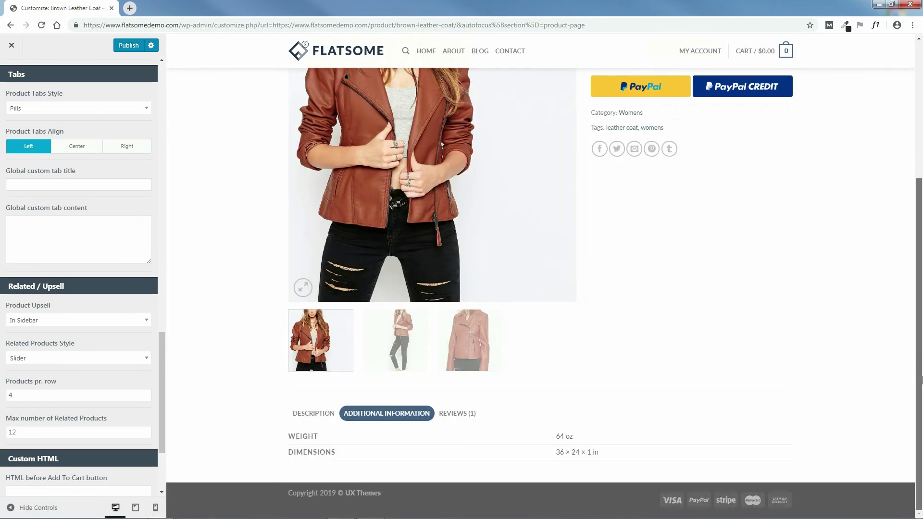
pyautogui.click(56, 110)
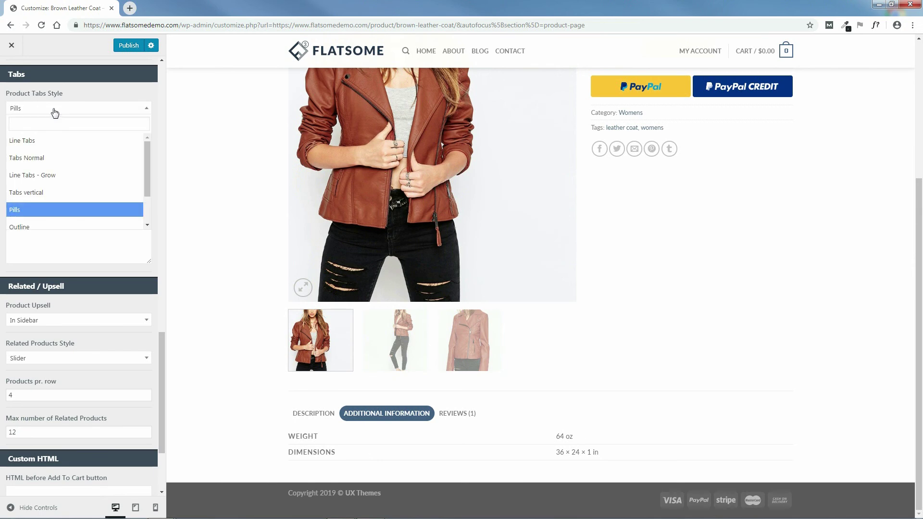
pyautogui.click(36, 158)
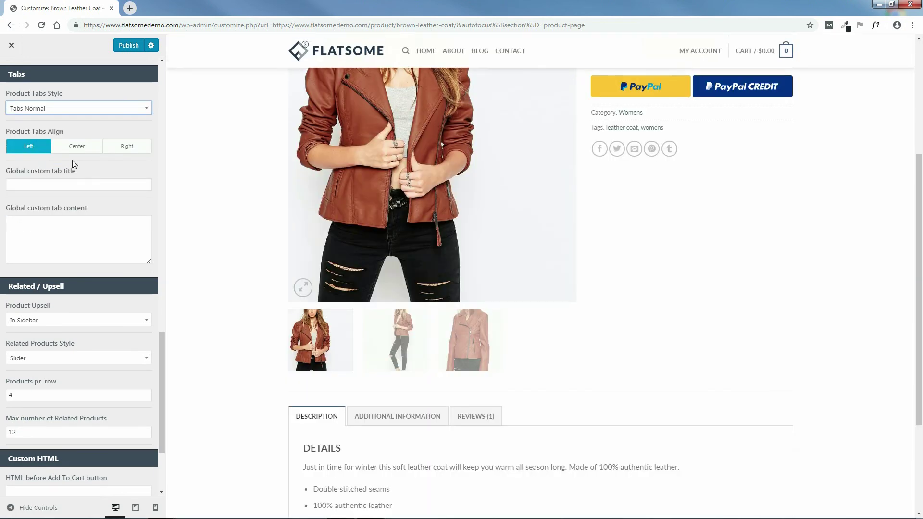
# Try centered alignment for the product tabs, set it back to Left, and review the Related / Upsell and Custom HTML options.
pyautogui.click(74, 149)
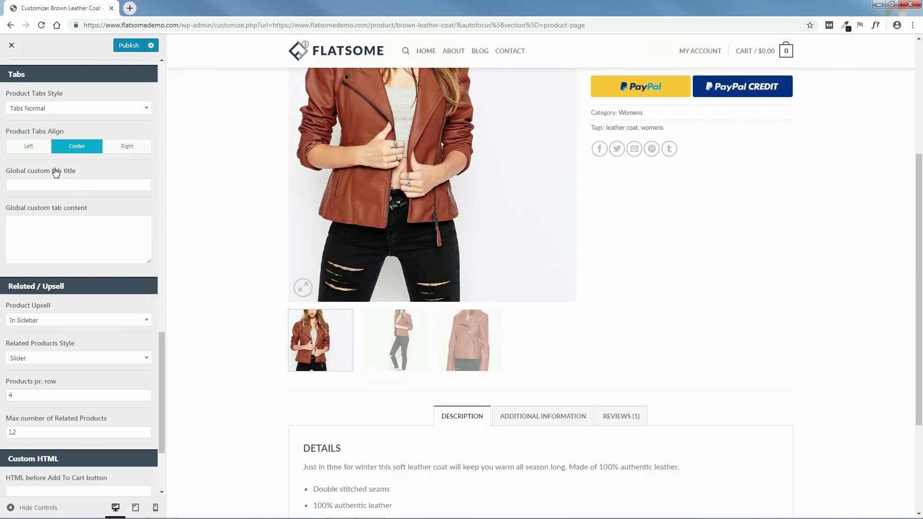
pyautogui.click(30, 149)
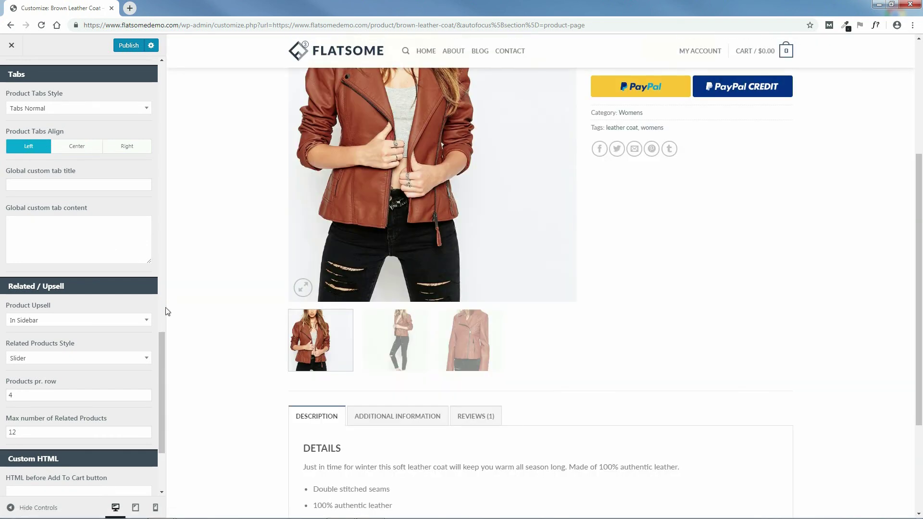
pyautogui.moveTo(161, 338); pyautogui.dragTo(164, 378)
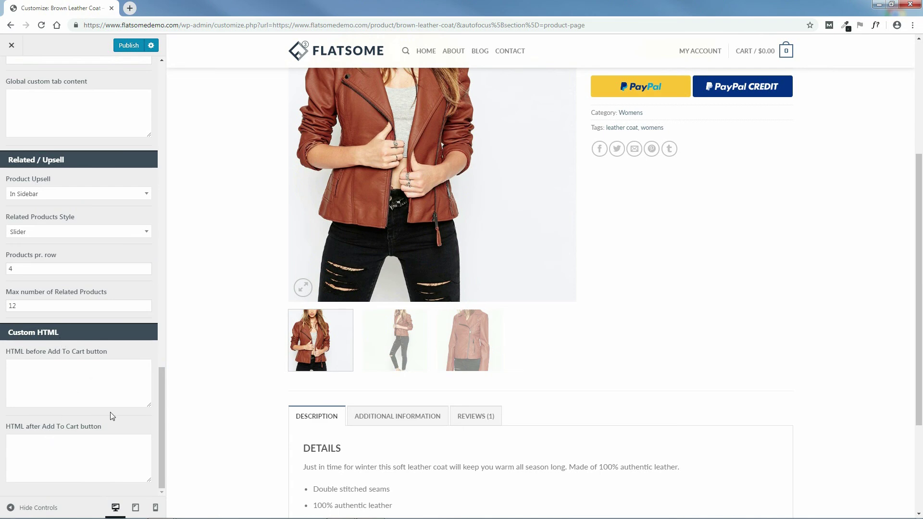
# Return to the beginning of the product page settings and publish the customization changes.
pyautogui.moveTo(161, 451); pyautogui.dragTo(169, 144)
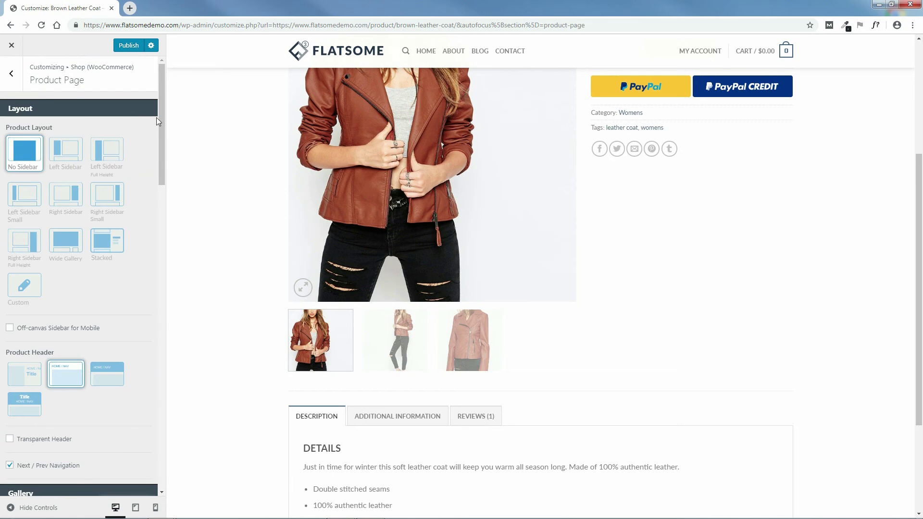
pyautogui.moveTo(919, 292); pyautogui.dragTo(906, 160)
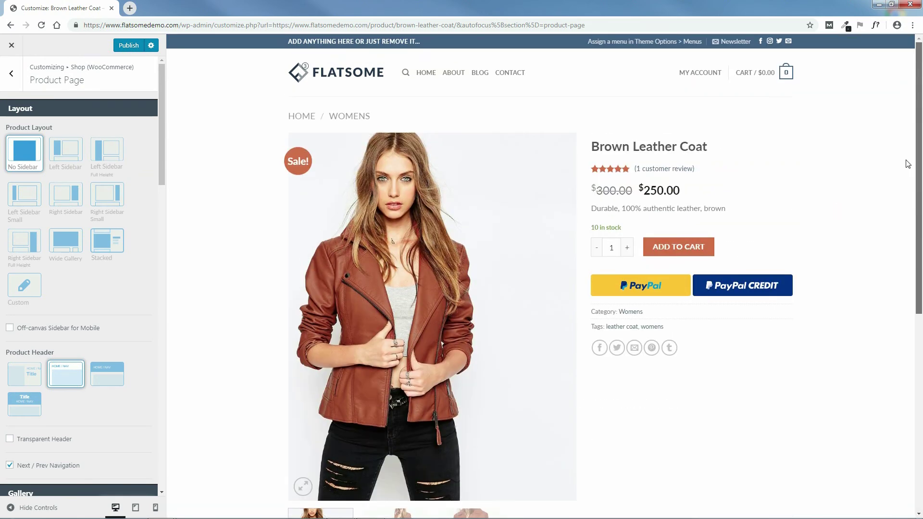
pyautogui.click(129, 47)
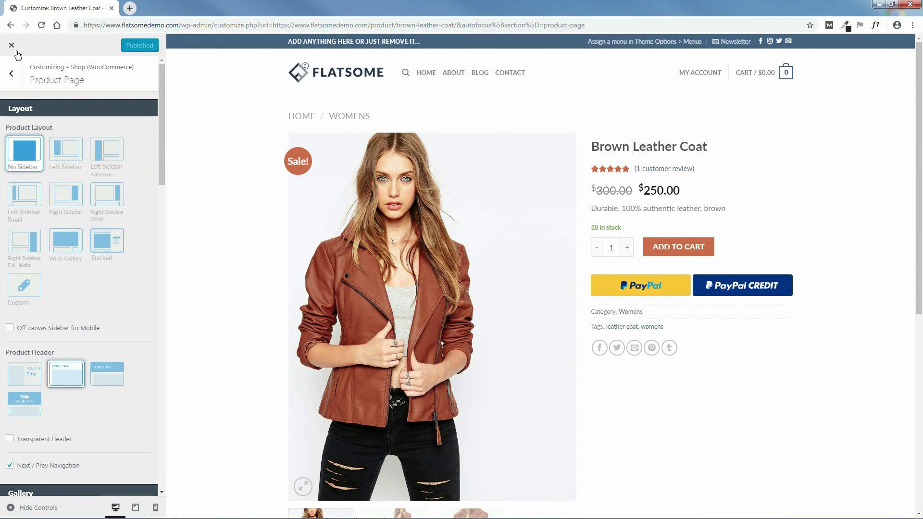
# Look at the shop's Product Catalog settings and close the customizer.
pyautogui.click(12, 76)
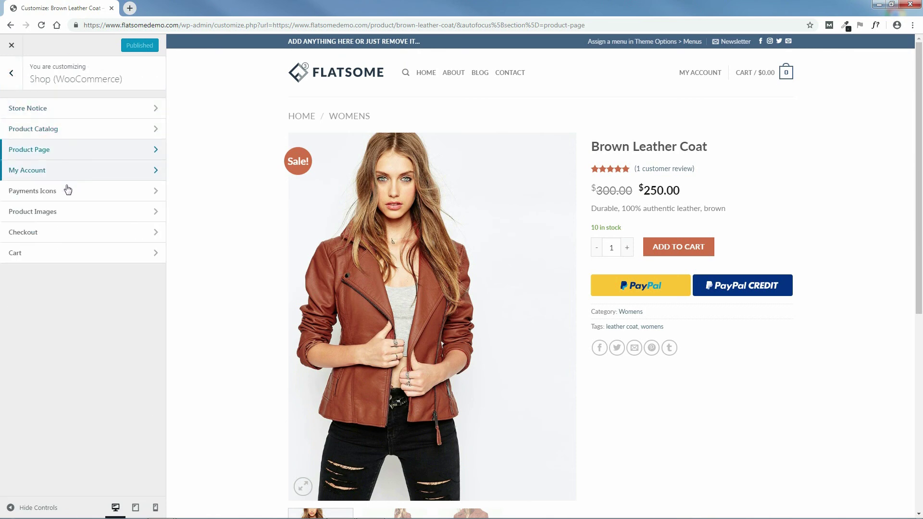
pyautogui.click(39, 133)
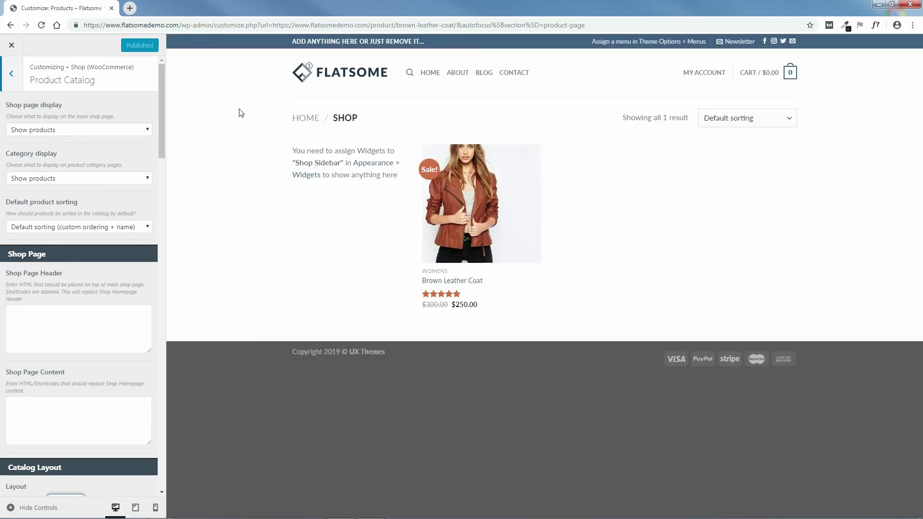
pyautogui.click(12, 47)
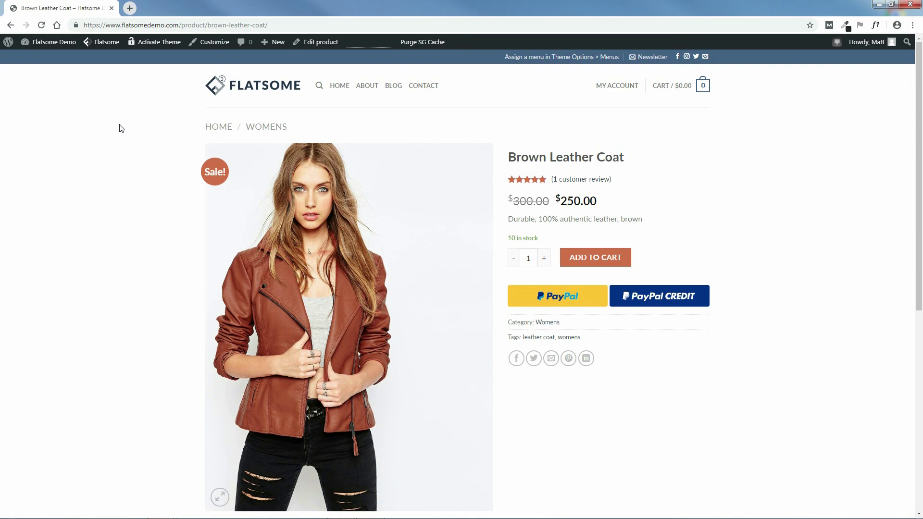
# Open the WordPress dashboard and dismiss the Facebook for WooCommerce and WooCommerce Services notices.
pyautogui.moveTo(52, 46)
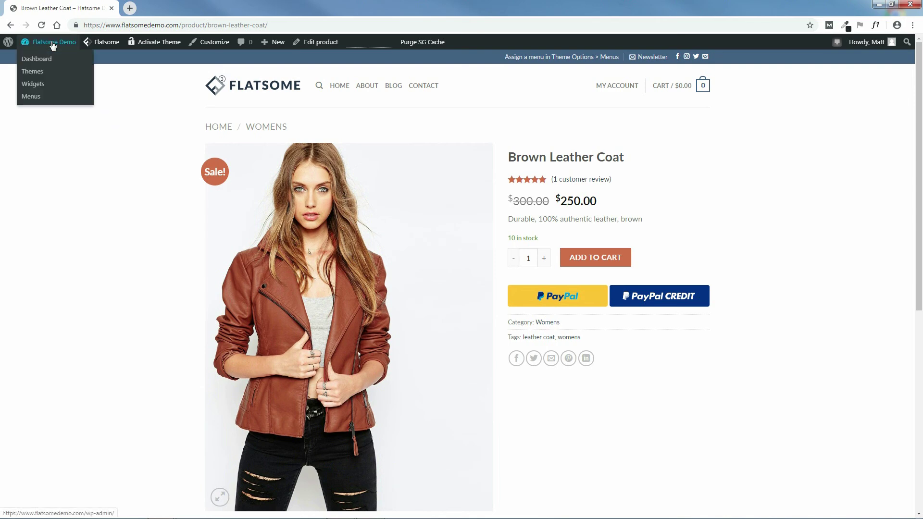
pyautogui.click(43, 63)
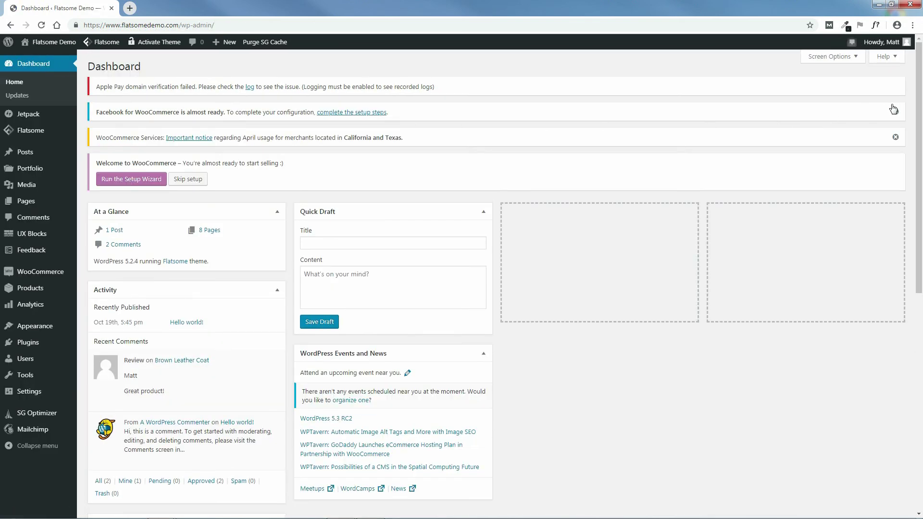
pyautogui.click(896, 112)
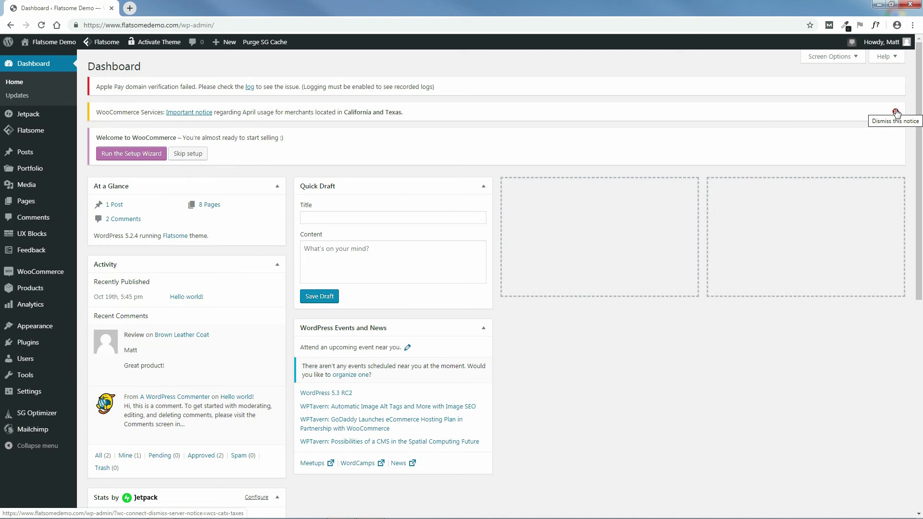
pyautogui.click(897, 112)
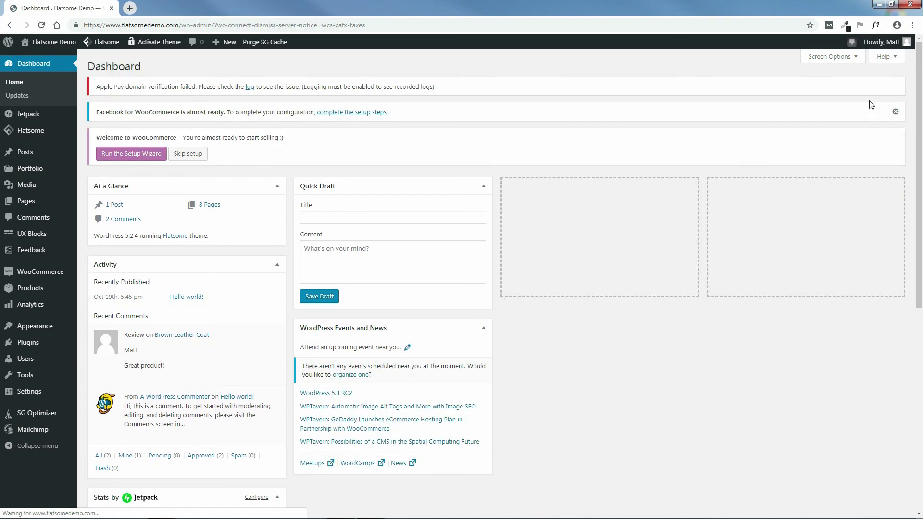
pyautogui.click(895, 114)
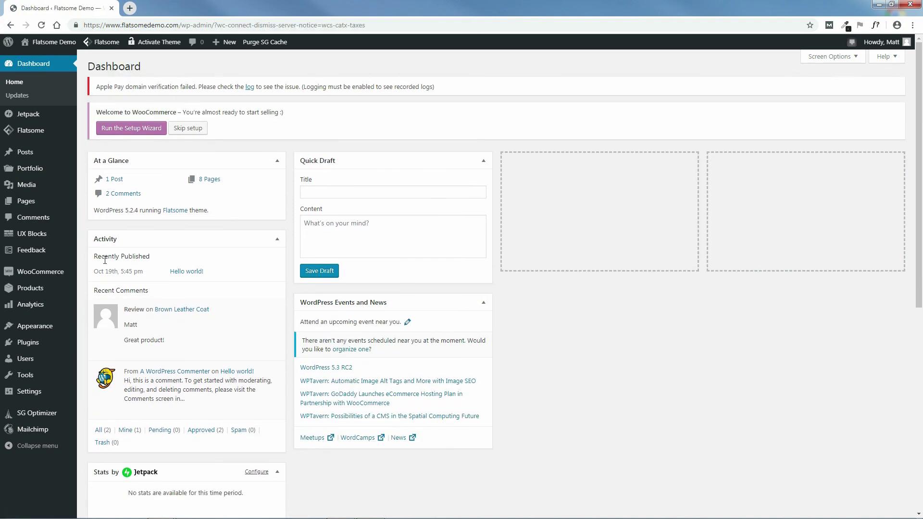
# Open the product categories management page in the WordPress admin.
pyautogui.moveTo(66, 259)
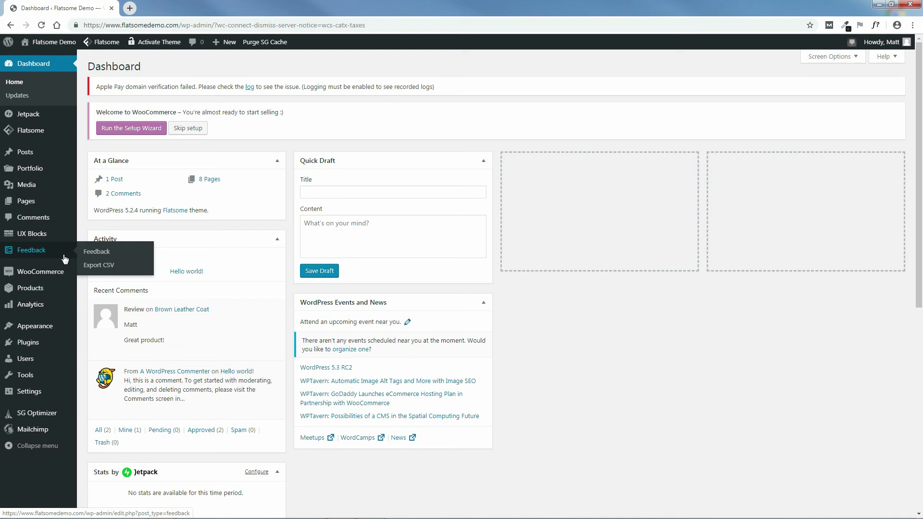
pyautogui.moveTo(60, 291)
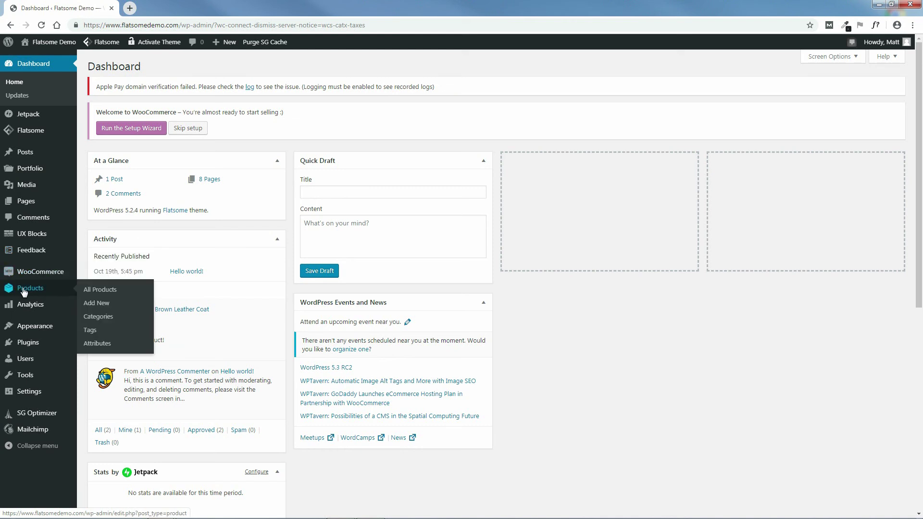
pyautogui.click(92, 319)
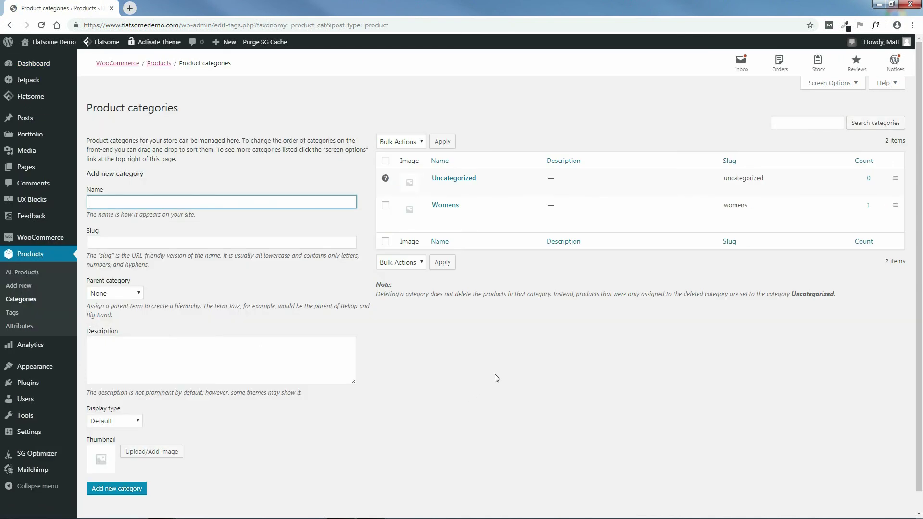
# Rename the Womens product category to Women with the slug women, update it and return to the category list.
pyautogui.moveTo(438, 214)
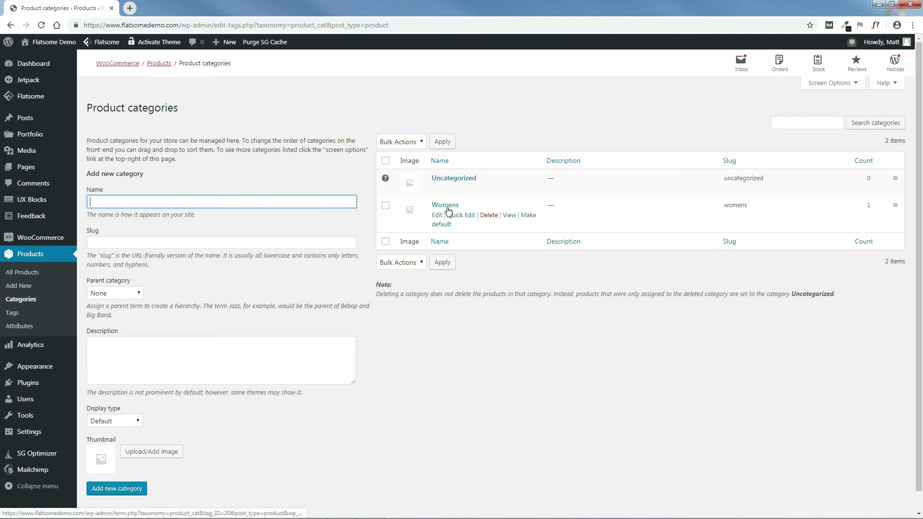
pyautogui.click(437, 216)
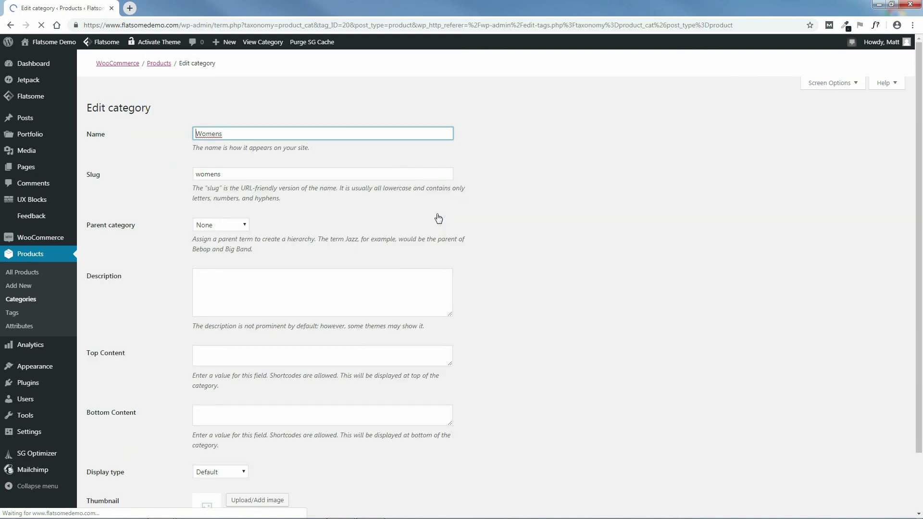
pyautogui.click(232, 134)
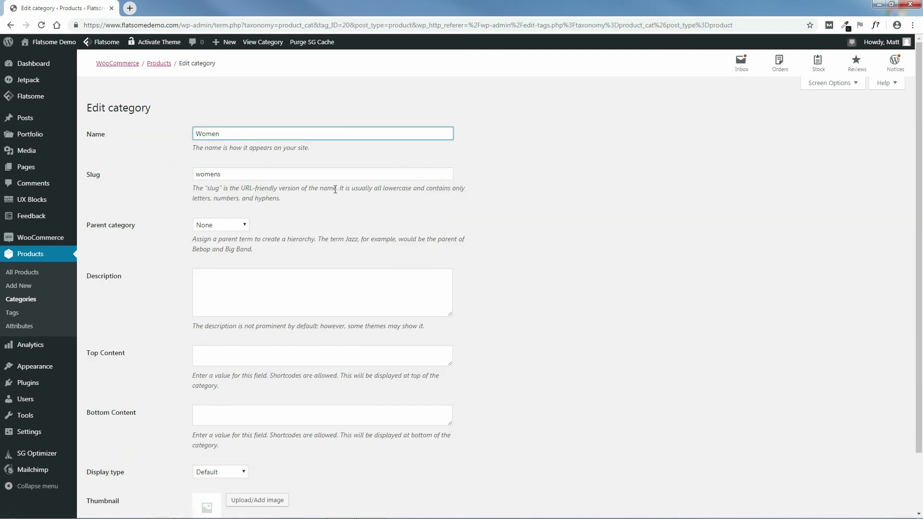
pyautogui.click(227, 173)
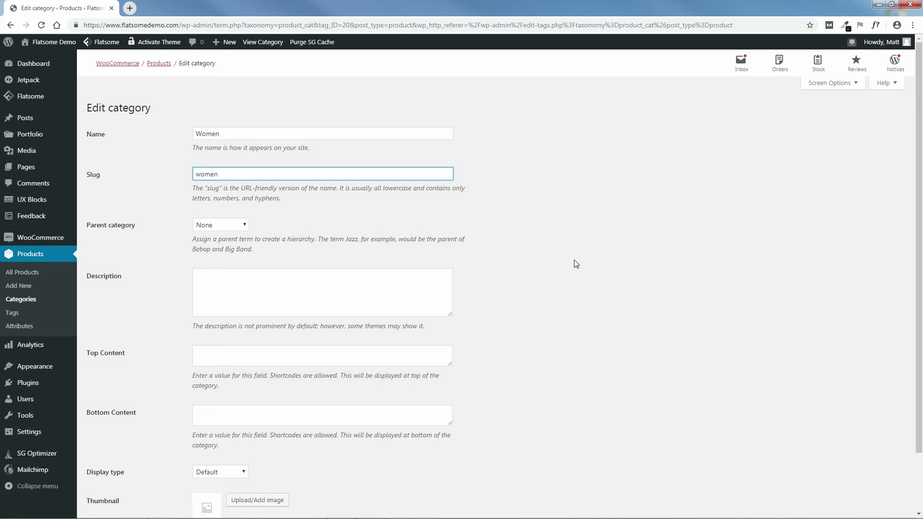
pyautogui.scroll(-2, 548, 315)
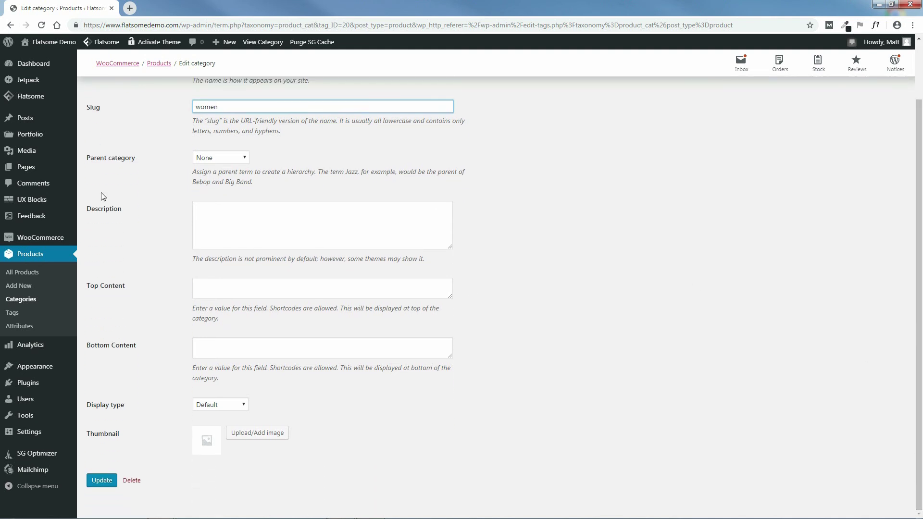
pyautogui.click(101, 481)
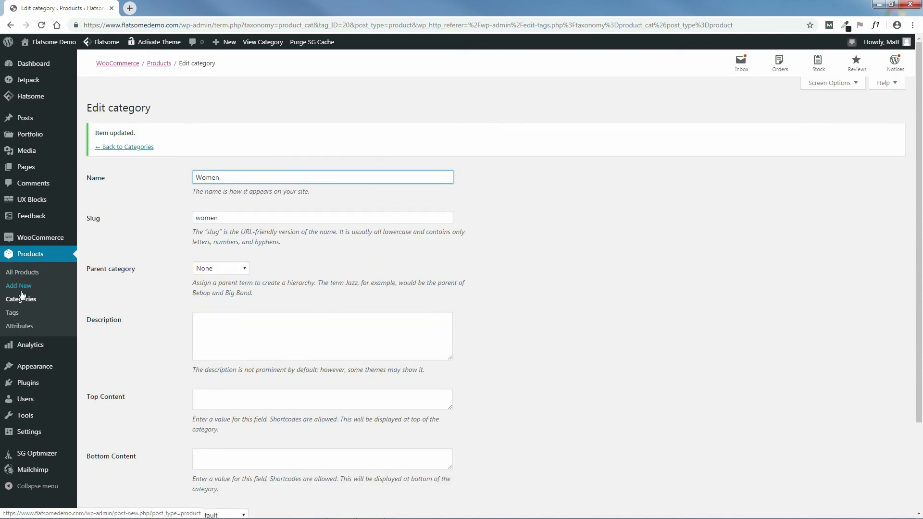
pyautogui.click(123, 147)
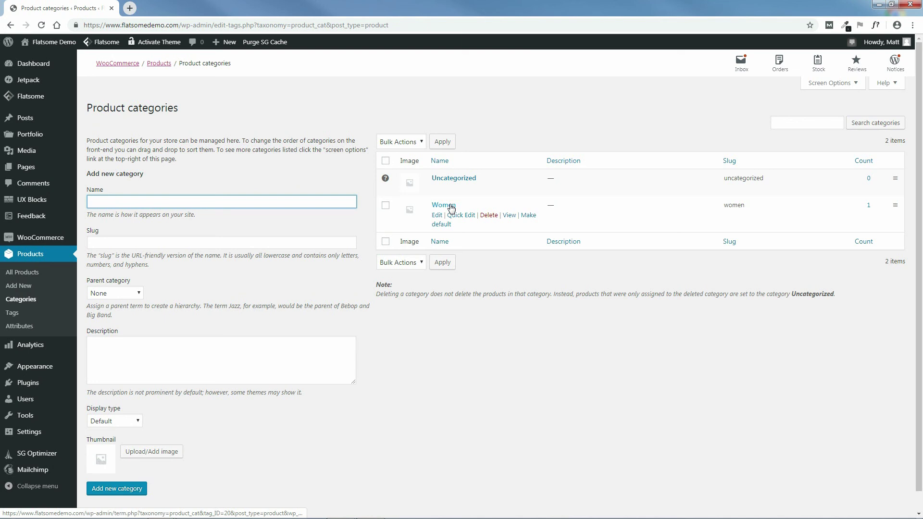
# Check the category name on the Brown Leather Coat page in the store and close that page.
pyautogui.moveTo(45, 43)
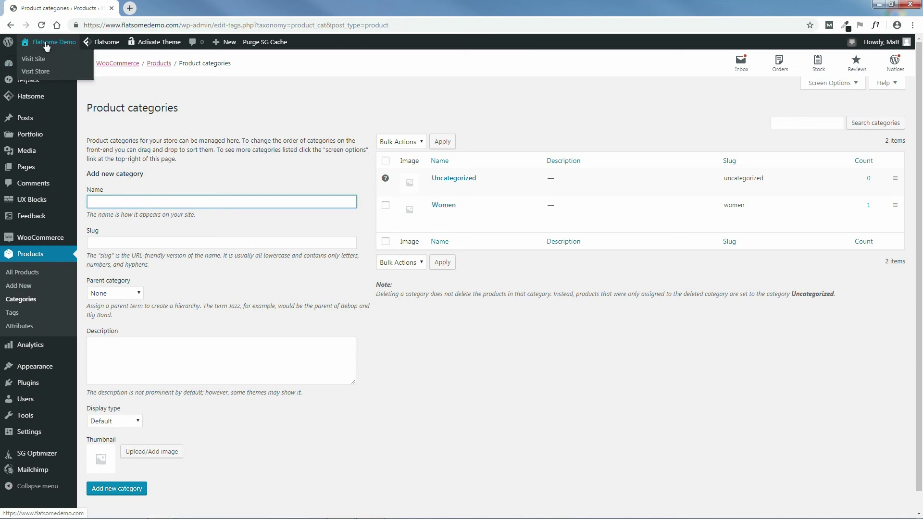
pyautogui.click(35, 71)
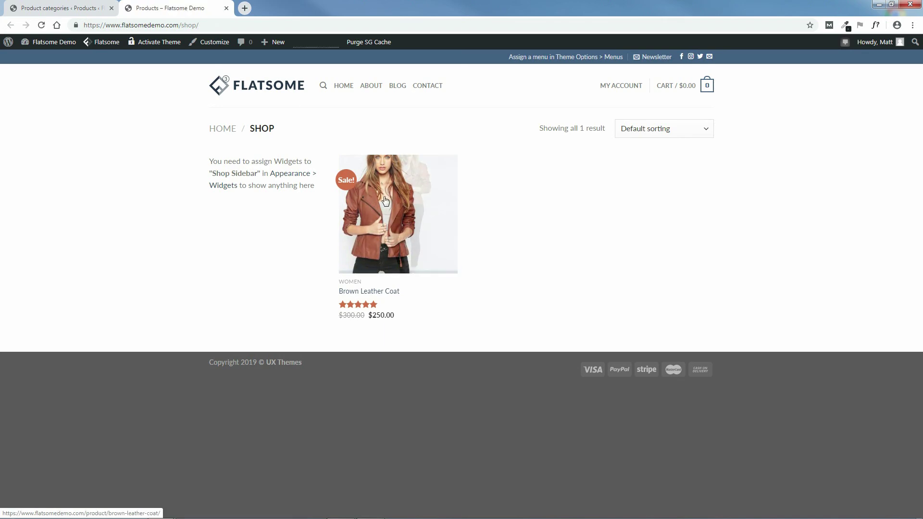
pyautogui.click(376, 201)
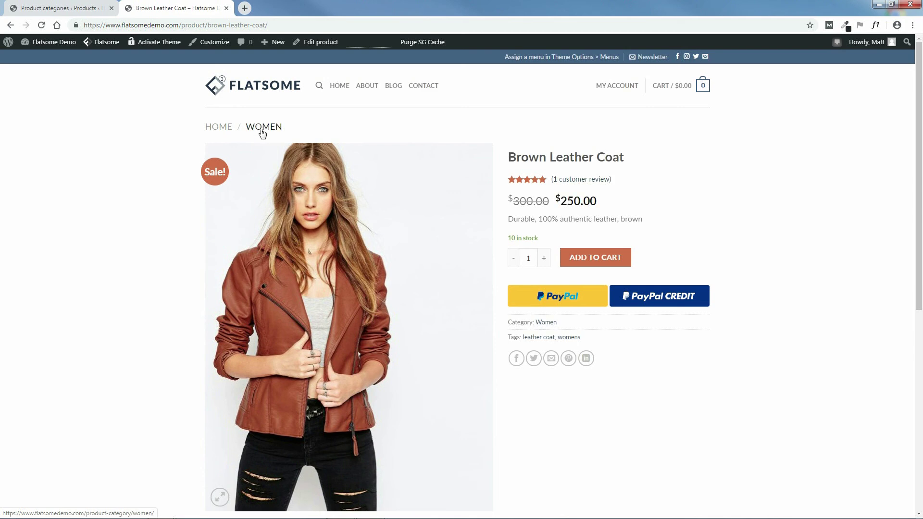
pyautogui.click(63, 8)
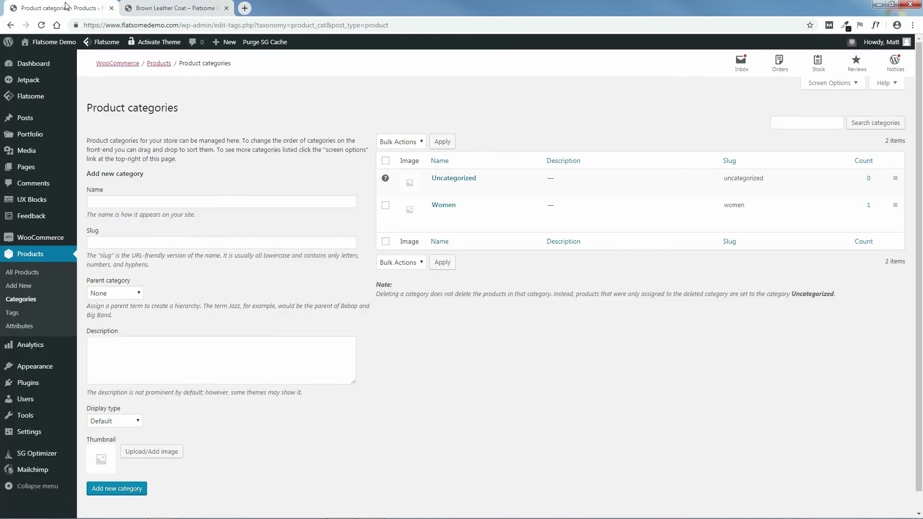
pyautogui.click(226, 8)
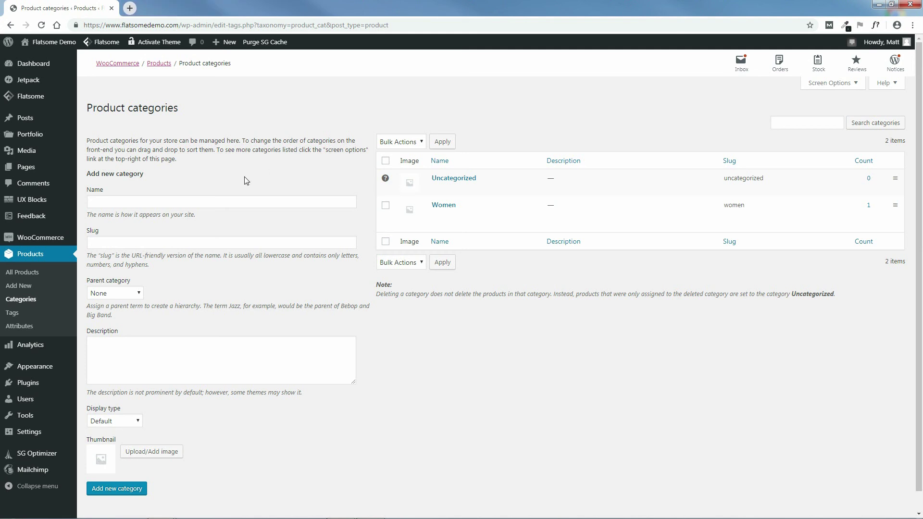
# Add a new product category named Men with the slug men.
pyautogui.click(201, 200)
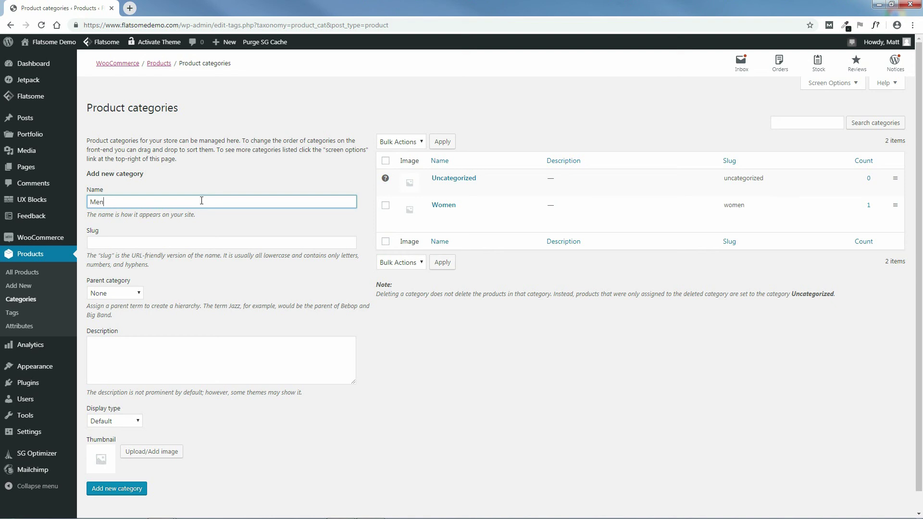
pyautogui.click(171, 238)
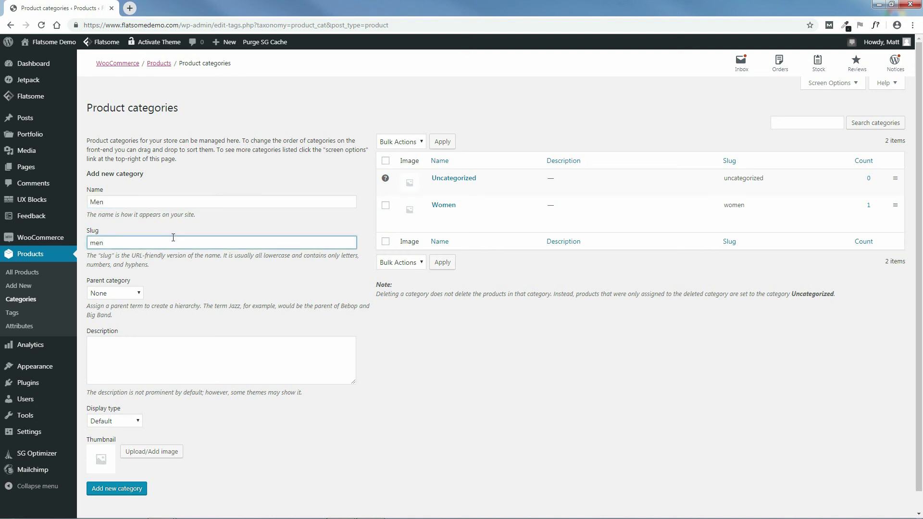
pyautogui.scroll(-1, 284, 343)
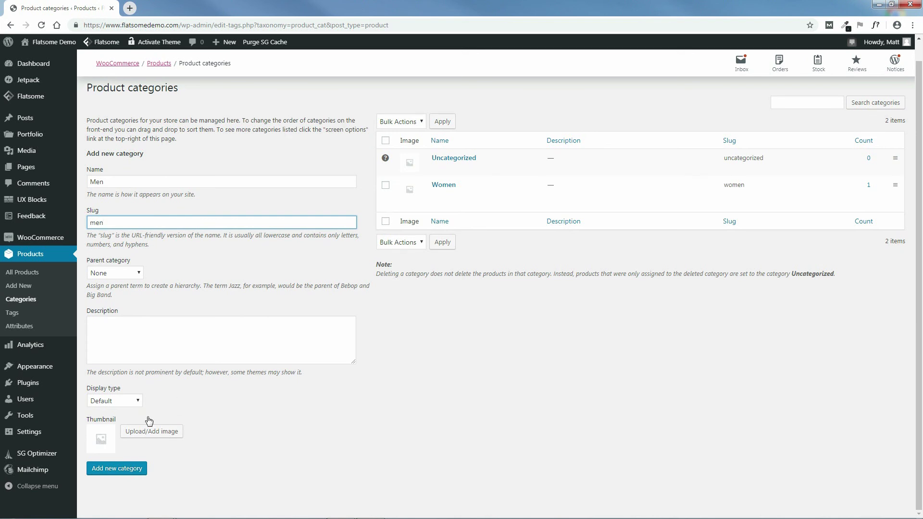
pyautogui.click(116, 472)
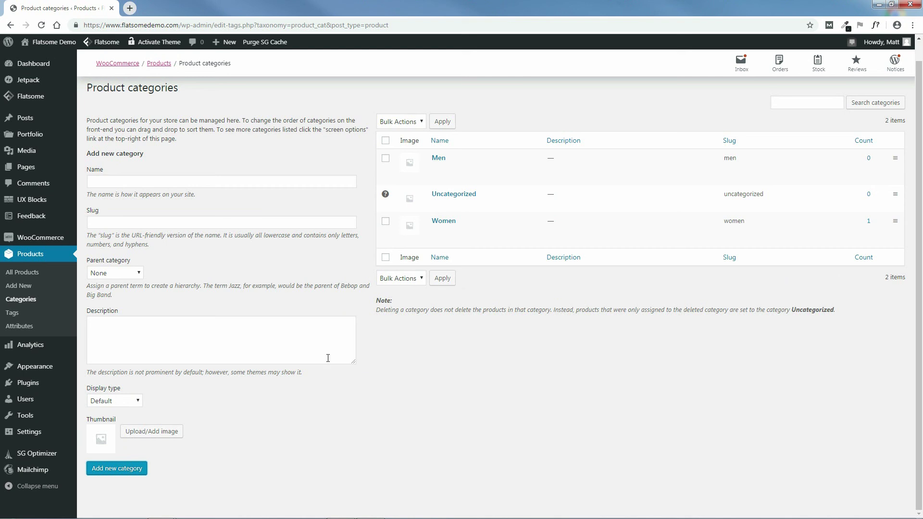
# Add a new product category named Shoes with the slug shoes.
pyautogui.click(120, 181)
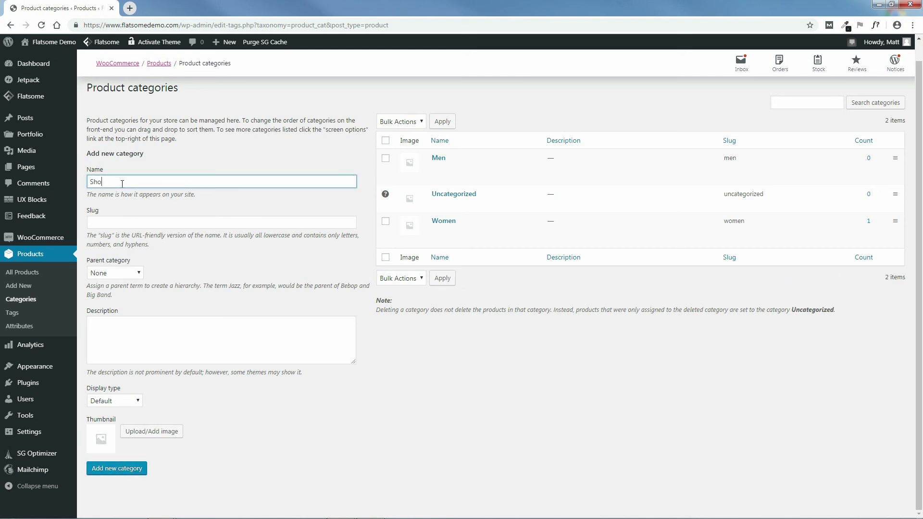
pyautogui.write('Shoesw')
pyautogui.press('BackSpace')
pyautogui.click(119, 222)
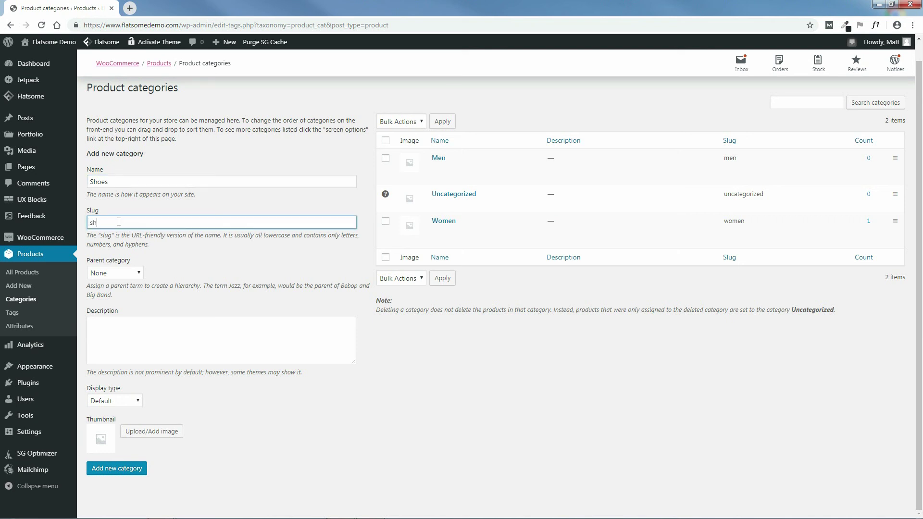
pyautogui.write('shoes')
pyautogui.click(120, 470)
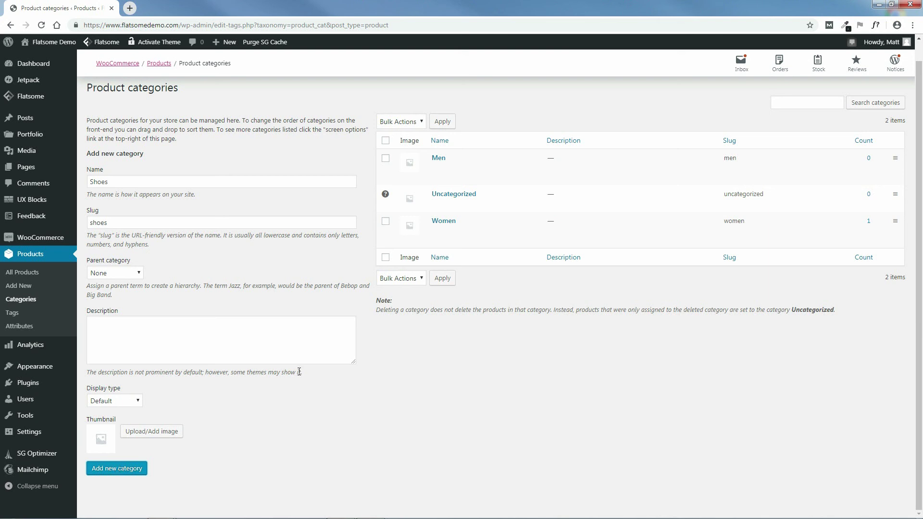
# Add a new product category named Accessories with the slug accessories.
pyautogui.click(128, 184)
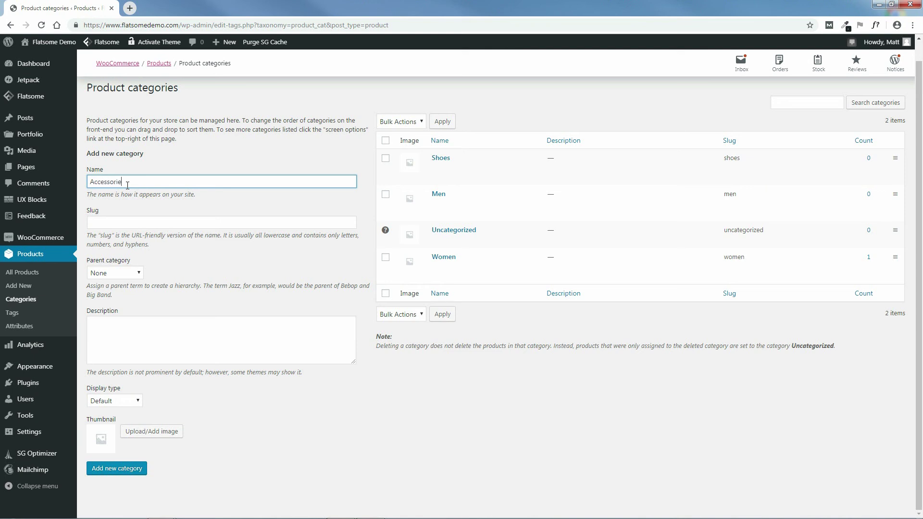
pyautogui.click(128, 222)
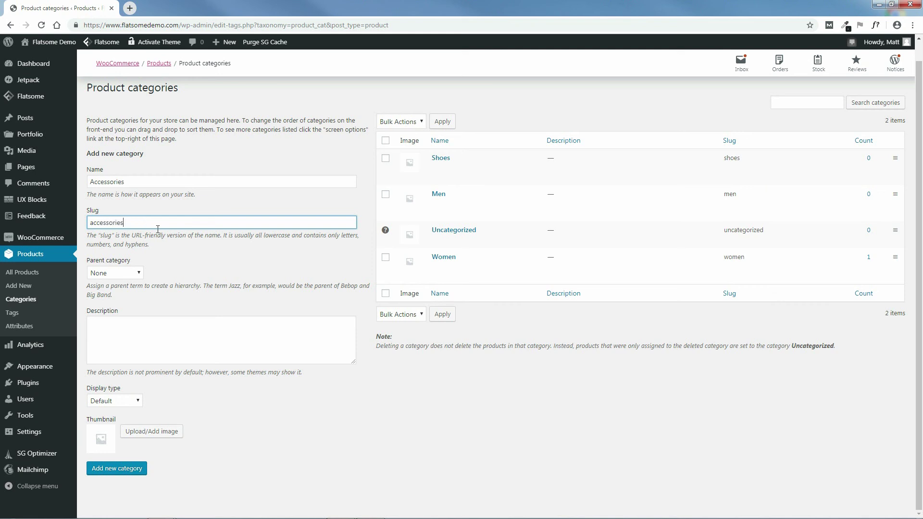
pyautogui.click(127, 469)
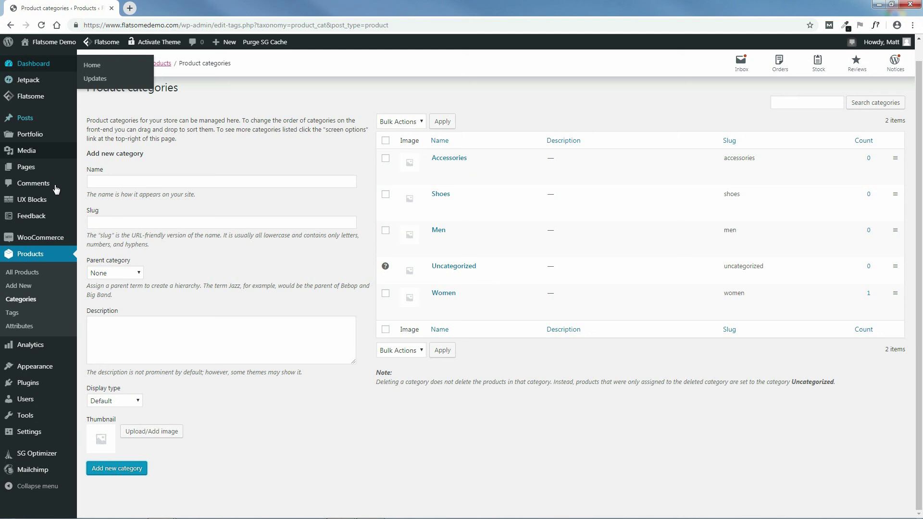
# Start a new product and name it Mens Shirt.
pyautogui.click(19, 289)
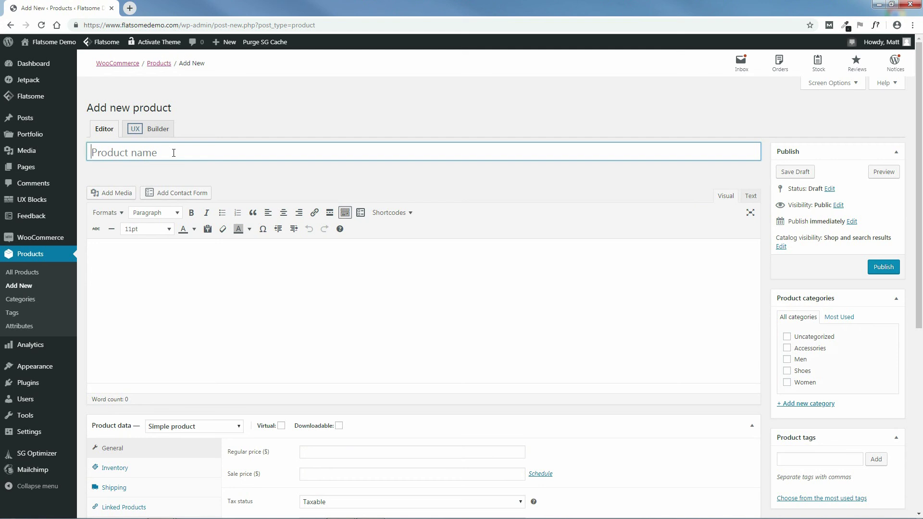
pyautogui.write('Mens Shoi')
pyautogui.press('BackSpace')
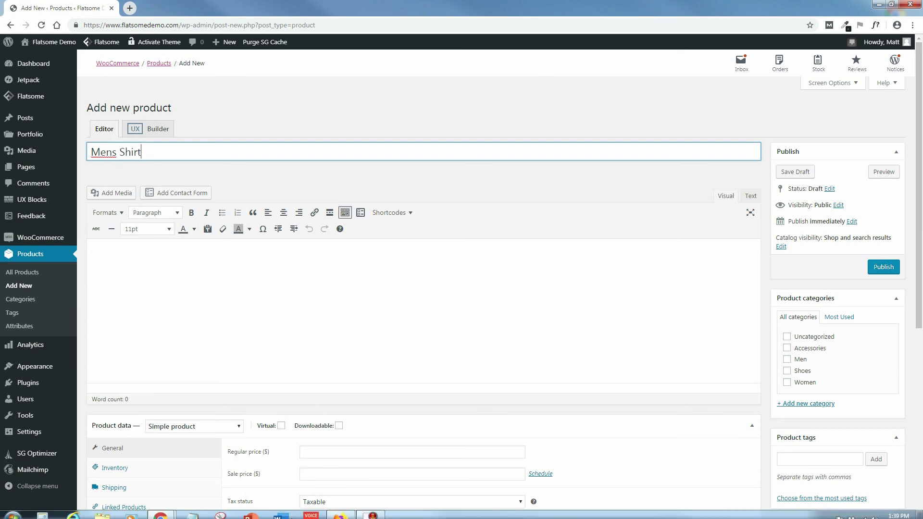
# Switch to Firefox and copy the full Details text from the Brown Leather Coat description on the Chic Express site.
pyautogui.click(340, 510)
pyautogui.moveTo(919, 170); pyautogui.dragTo(919, 315)
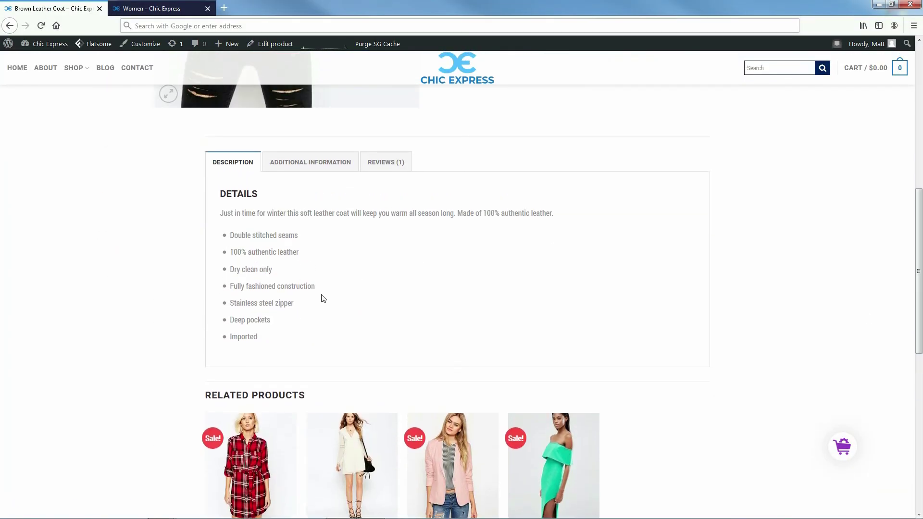
pyautogui.moveTo(264, 344); pyautogui.dragTo(216, 193)
pyautogui.rightClick(231, 192)
pyautogui.click(245, 200)
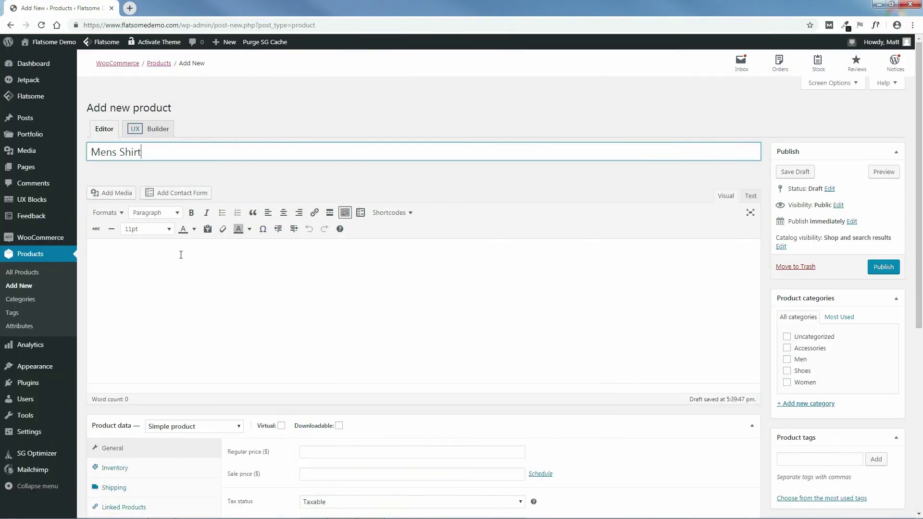
# Paste the copied details into the main description of the Mens Shirt product in Chrome.
pyautogui.click(181, 254)
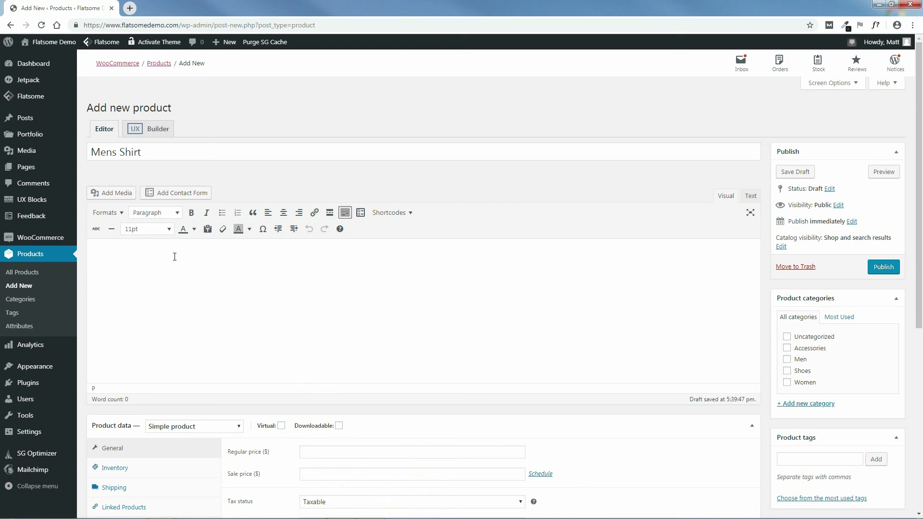
pyautogui.rightClick(174, 256)
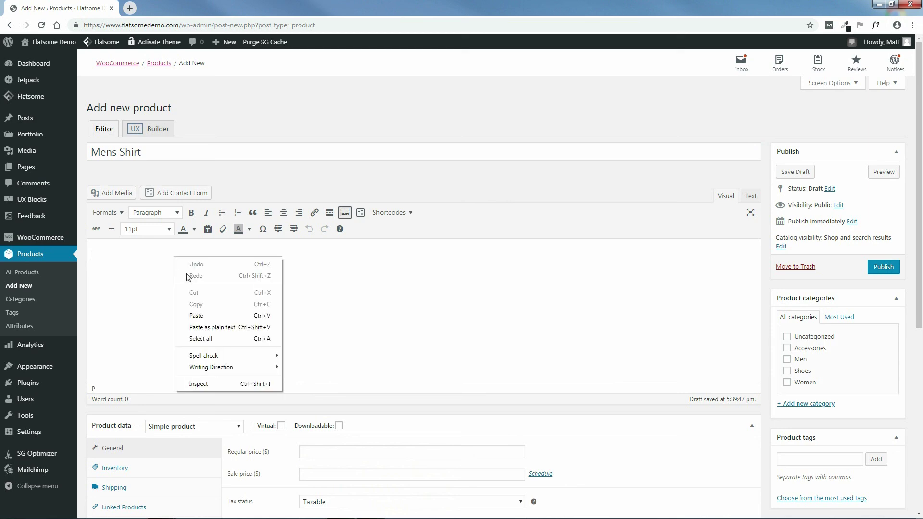
pyautogui.click(197, 315)
# Switch to Firefox and copy the short description "Durable, 100% authentic leather, brown" from the Brown Leather Coat page.
pyautogui.moveTo(919, 155); pyautogui.dragTo(922, 336)
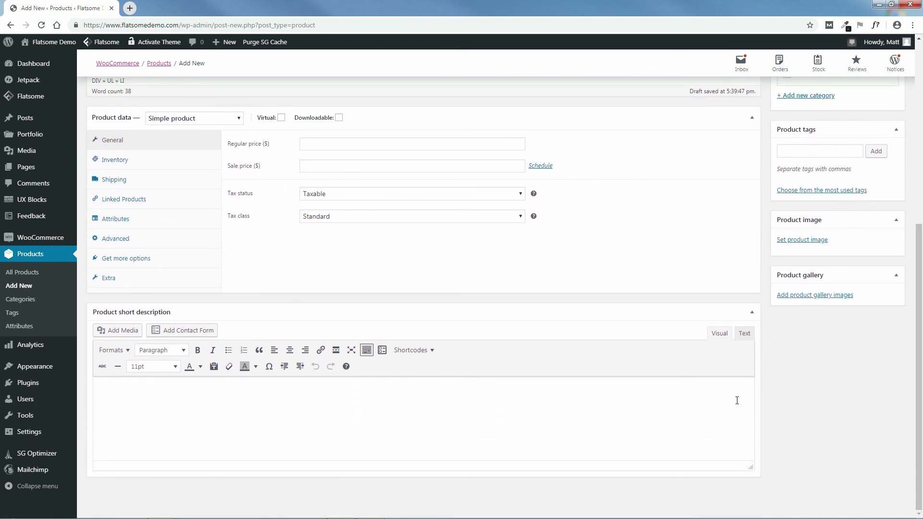
pyautogui.moveTo(160, 514)
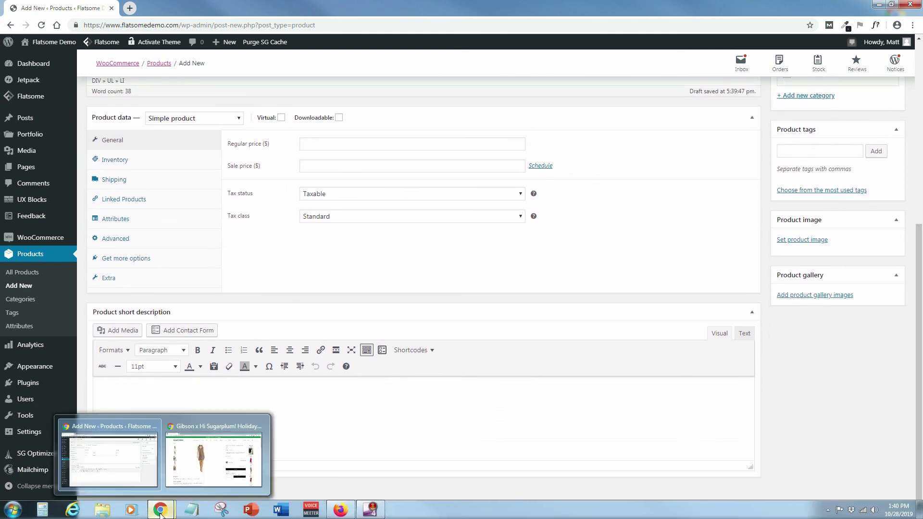
pyautogui.click(340, 509)
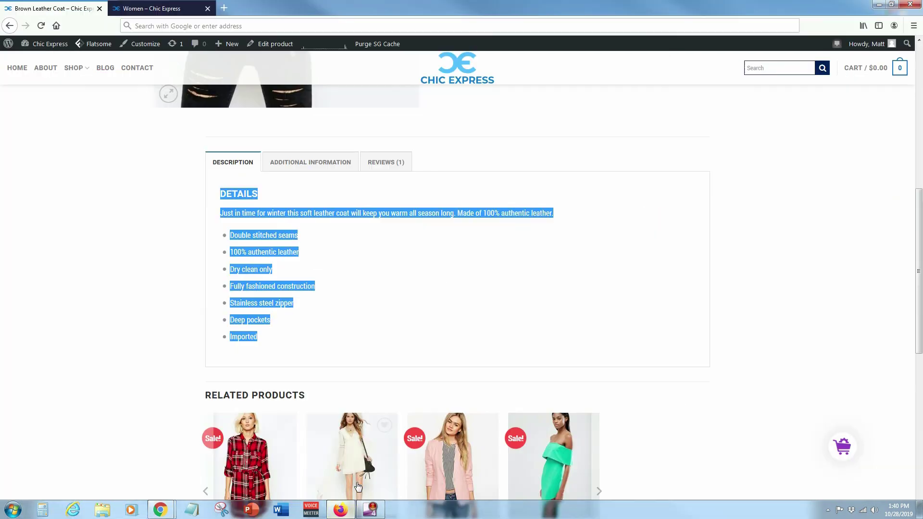
pyautogui.click(854, 218)
pyautogui.scroll(7, 656, 173)
pyautogui.moveTo(656, 173); pyautogui.dragTo(529, 171)
pyautogui.rightClick(547, 174)
pyautogui.click(554, 179)
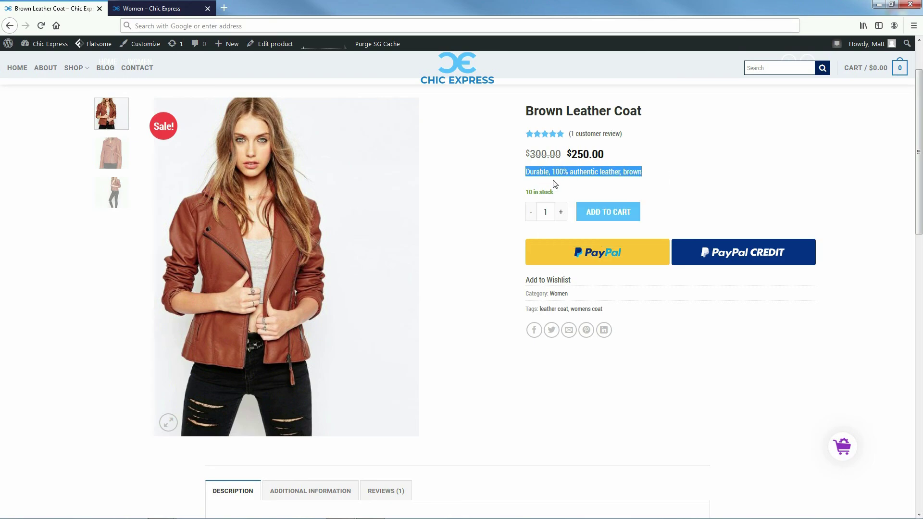
# Return to the new product in Chrome and paste the copied line as its short description.
pyautogui.click(879, 5)
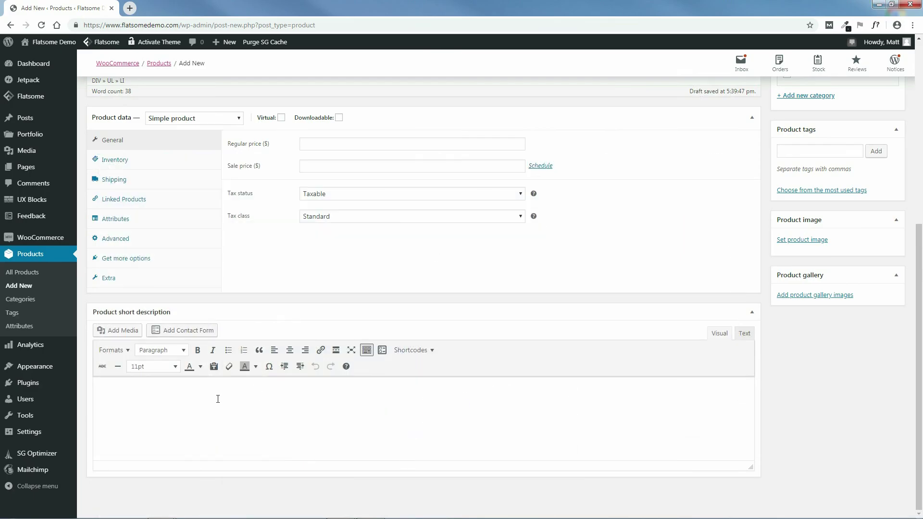
pyautogui.rightClick(201, 386)
pyautogui.click(221, 308)
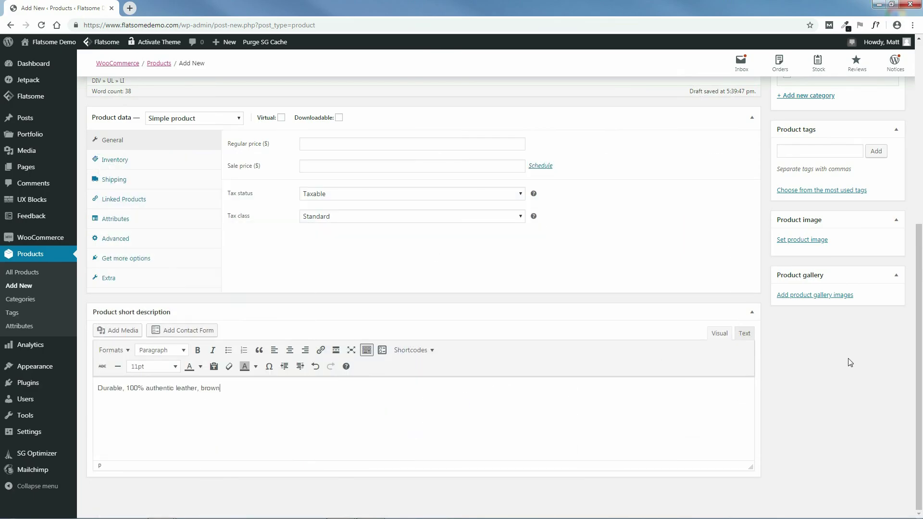
# Assign the Mens Shirt product to the Men category.
pyautogui.moveTo(922, 361); pyautogui.dragTo(921, 188)
pyautogui.click(793, 345)
pyautogui.moveTo(922, 271); pyautogui.dragTo(922, 392)
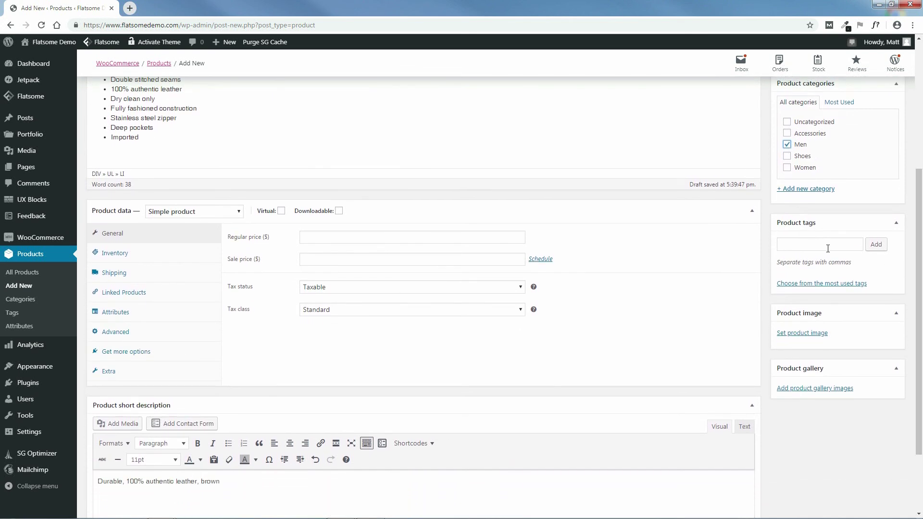
# Upload image1xxl-75.jpg and image2xxl-76.jpg from the MENS CLOTHING > T-SHIRTS folder and set image1xxl-75.jpg as the product image.
pyautogui.click(808, 333)
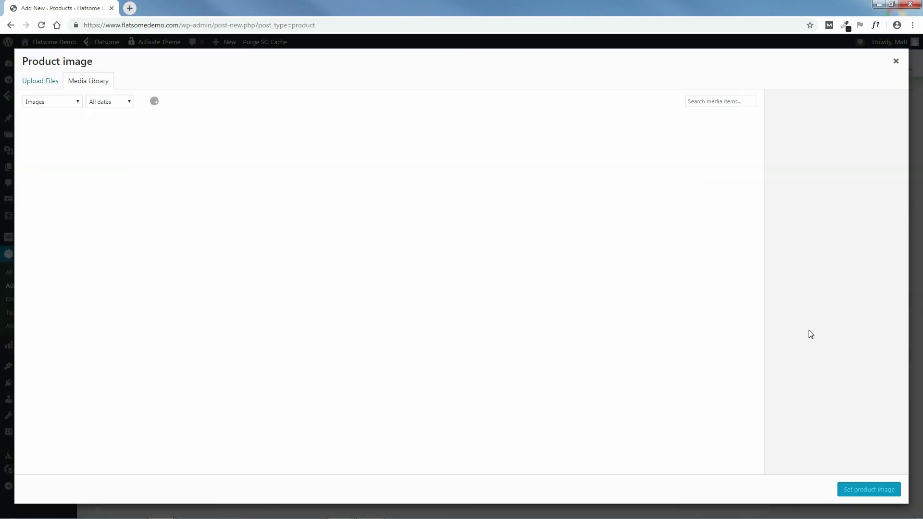
pyautogui.click(41, 83)
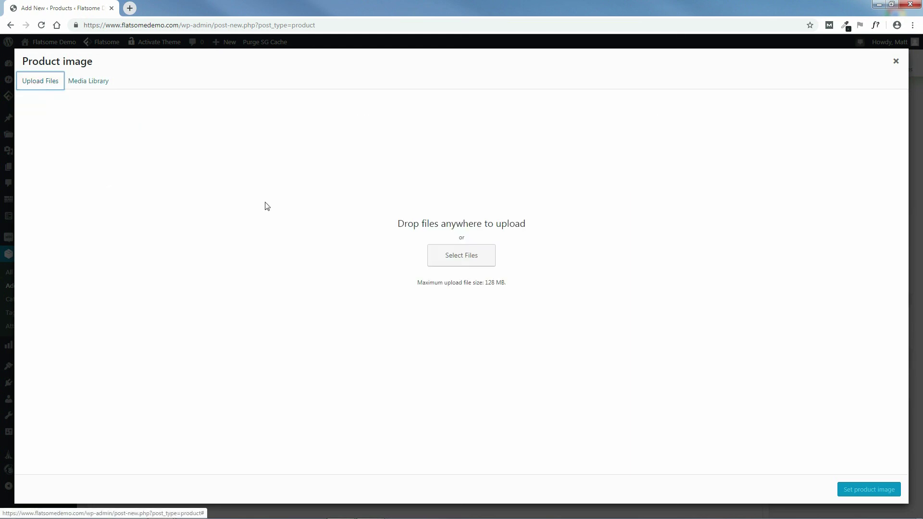
pyautogui.click(464, 255)
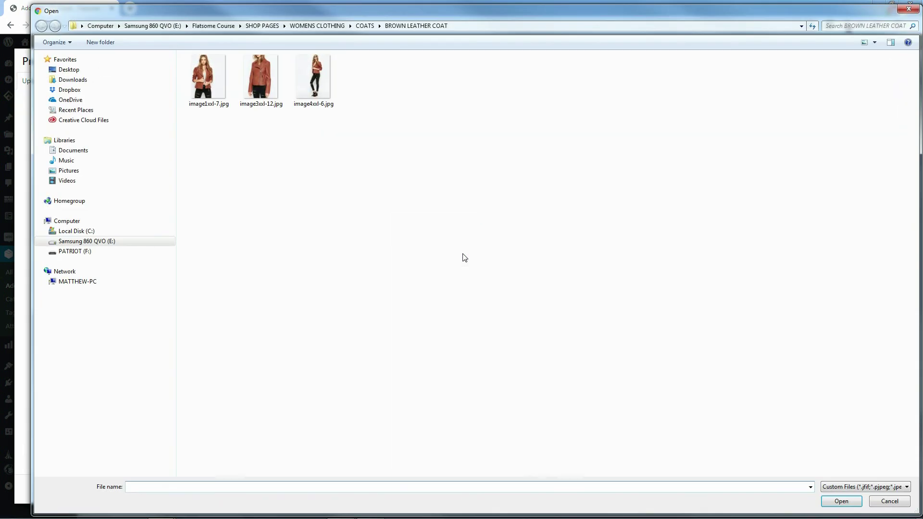
pyautogui.click(251, 26)
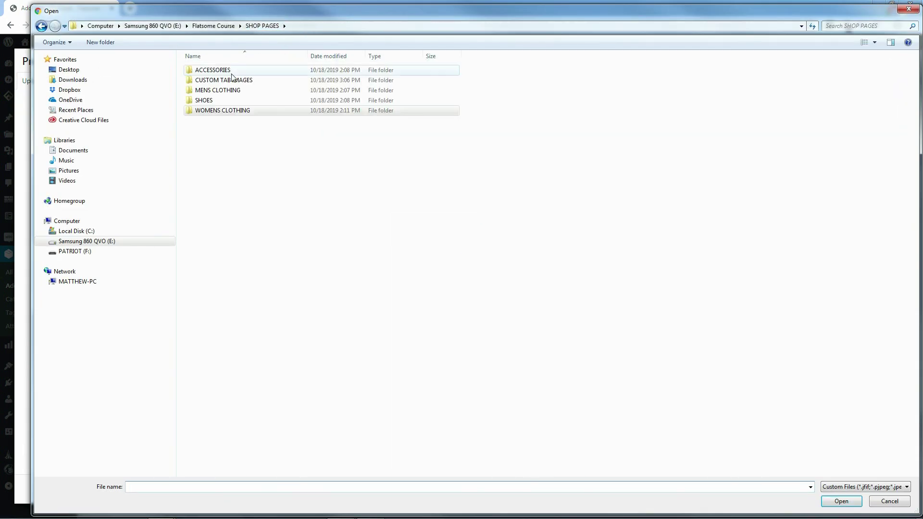
pyautogui.doubleClick(207, 90)
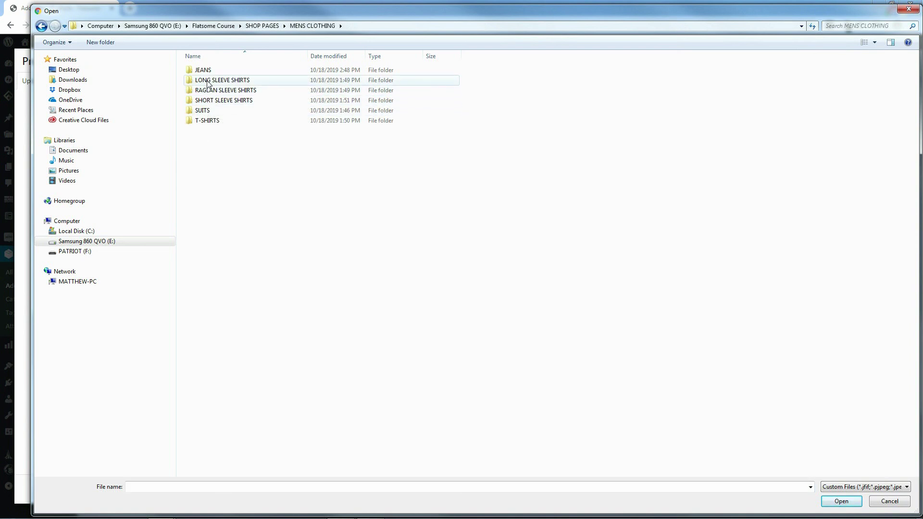
pyautogui.doubleClick(207, 120)
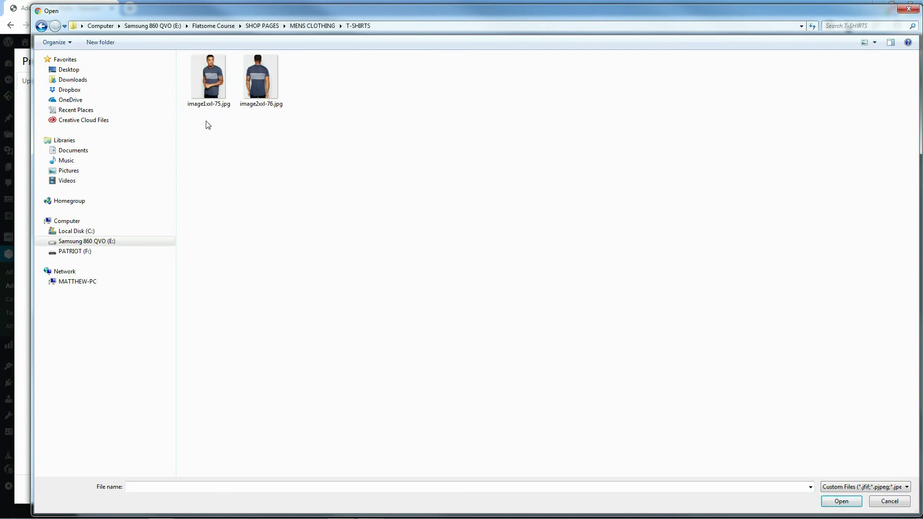
pyautogui.click(208, 89)
pyautogui.moveTo(206, 140); pyautogui.dragTo(276, 73)
pyautogui.click(841, 501)
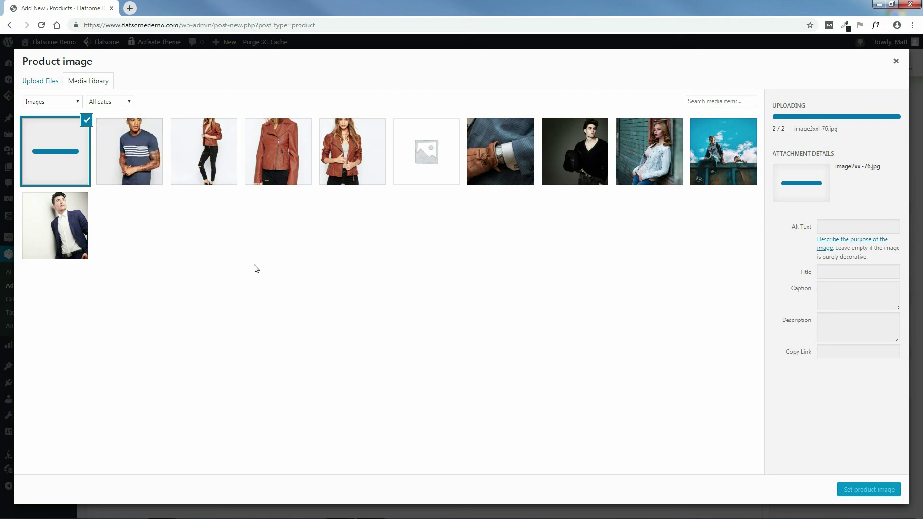
pyautogui.click(136, 144)
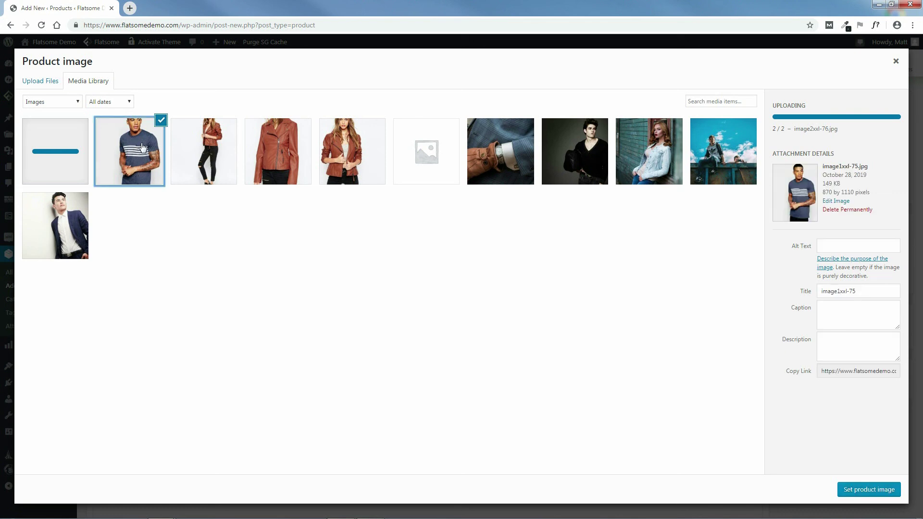
pyautogui.click(870, 490)
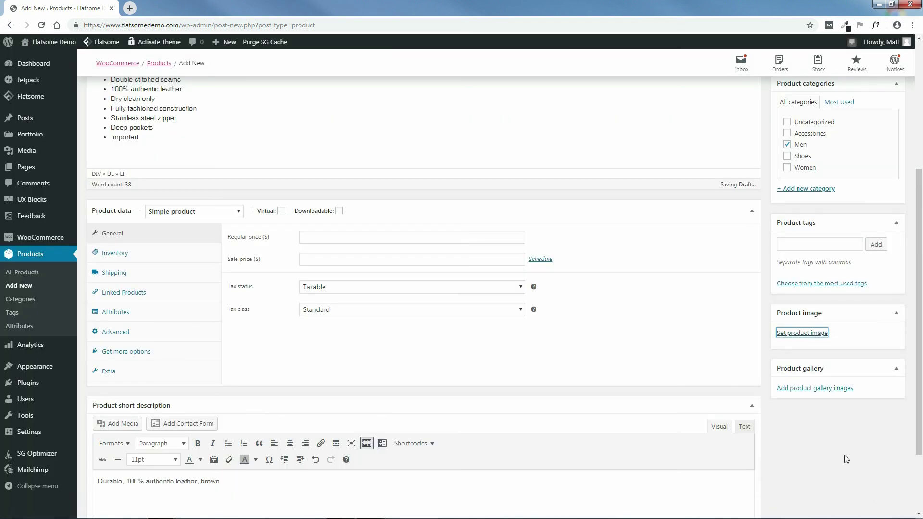
# Add the uploaded back-view photo of the striped T-shirt to the product gallery.
pyautogui.moveTo(919, 454); pyautogui.dragTo(921, 488)
pyautogui.scroll(-1, 919, 489)
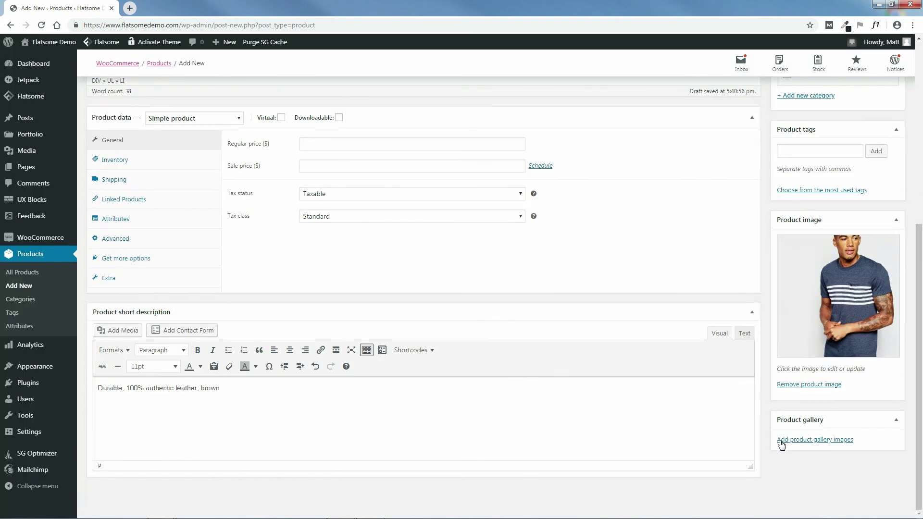
pyautogui.click(791, 441)
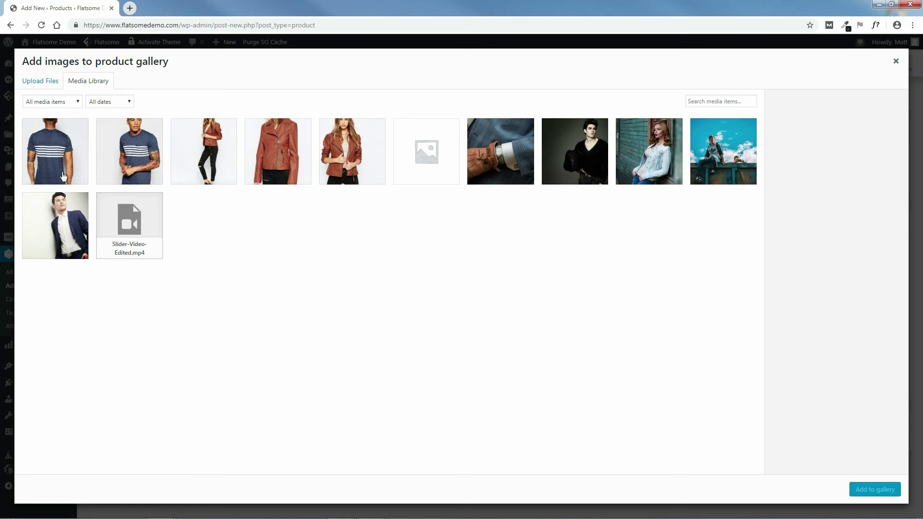
pyautogui.click(49, 152)
pyautogui.click(875, 489)
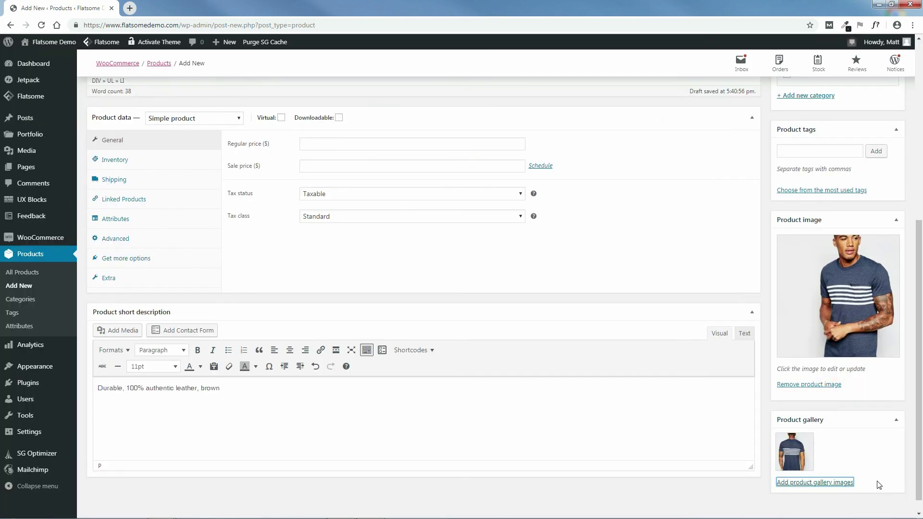
# Add the product tags "t-shirt" and "mens shirt" to the Mens Shirt product.
pyautogui.moveTo(920, 418); pyautogui.dragTo(920, 370)
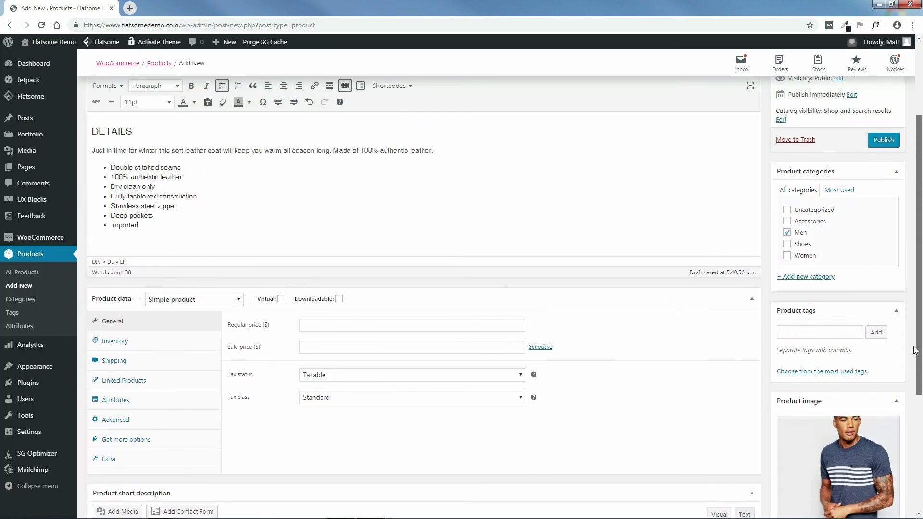
pyautogui.click(804, 332)
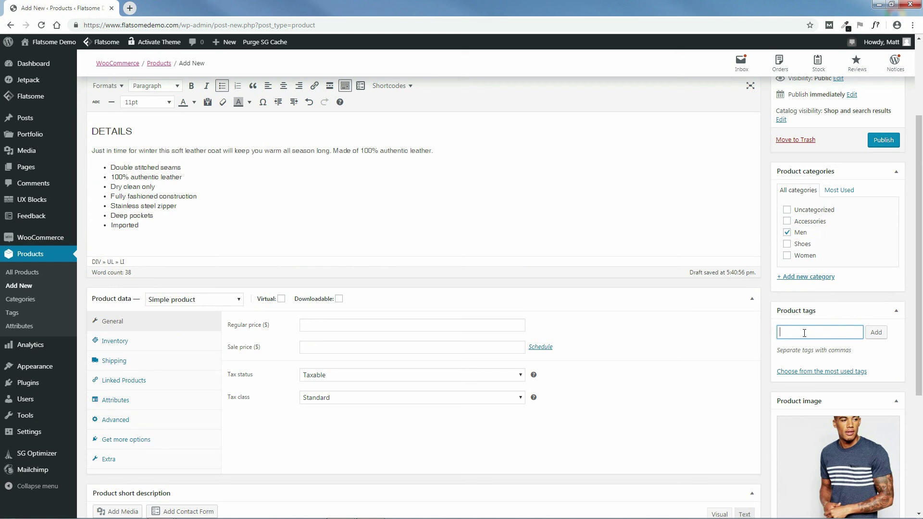
pyautogui.write('t-shirt')
pyautogui.press('Return')
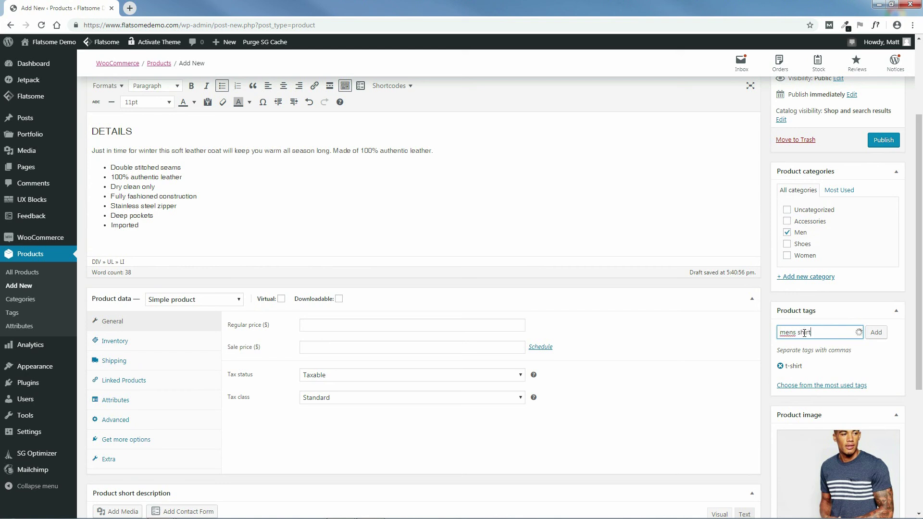
pyautogui.click(876, 332)
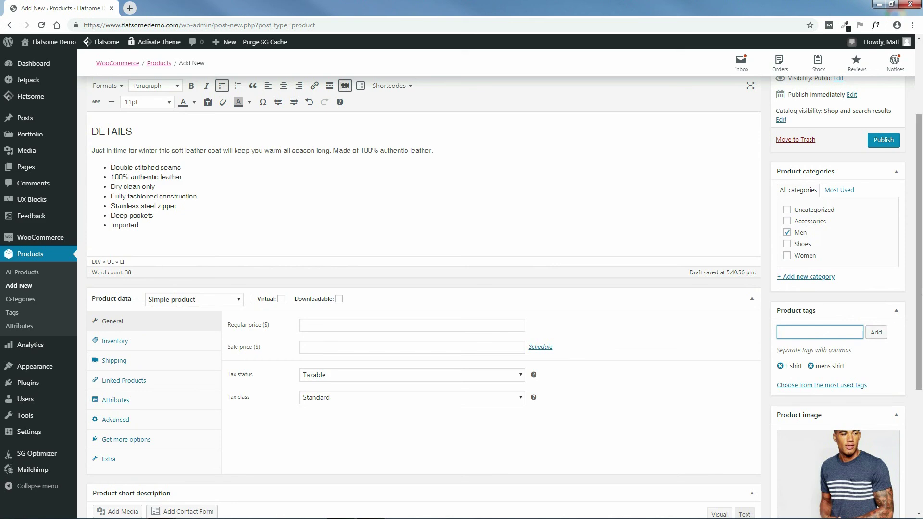
# Publish the Mens Shirt product and view its page on the shop site.
pyautogui.scroll(2, 921, 230)
pyautogui.scroll(1, 922, 231)
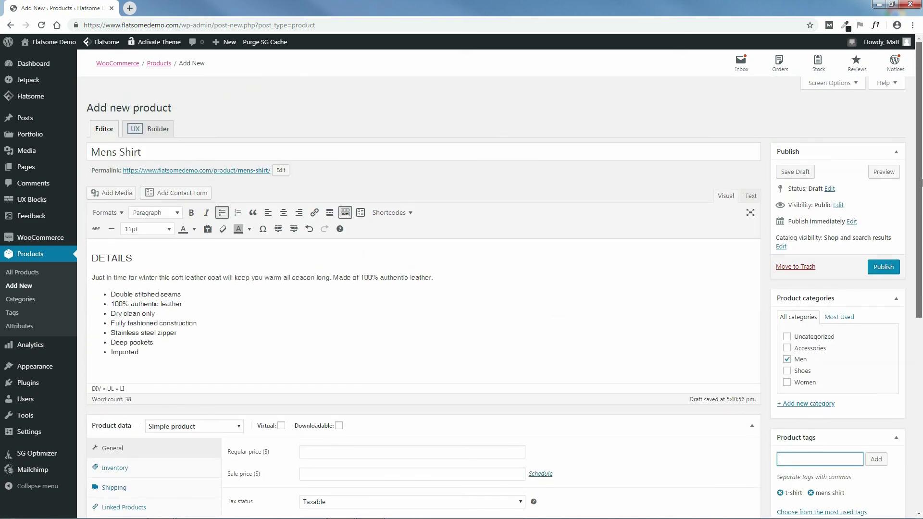
pyautogui.click(884, 267)
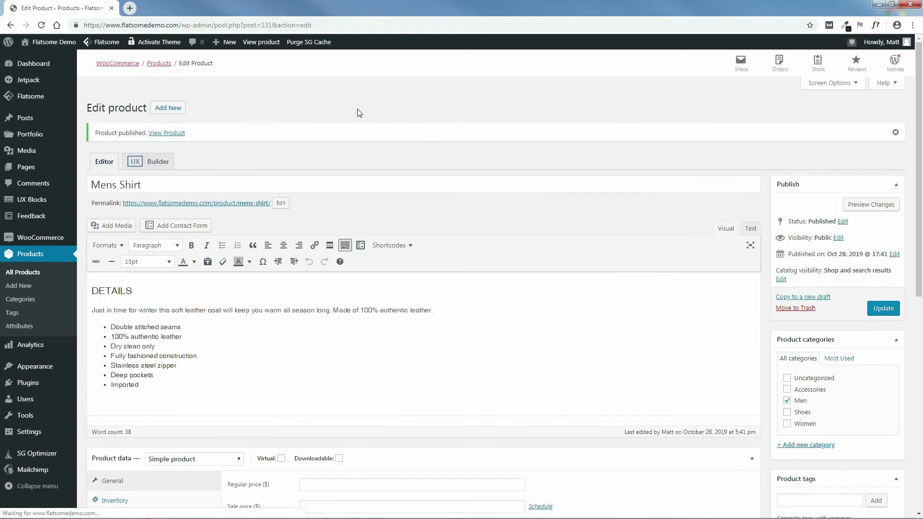
pyautogui.click(256, 43)
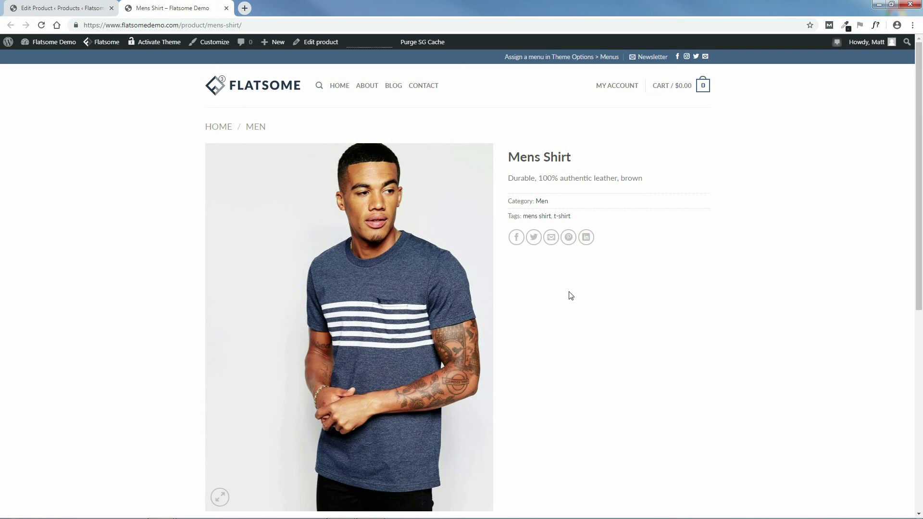
pyautogui.moveTo(922, 210); pyautogui.dragTo(901, 147)
# Return to editing the Mens Shirt product, set its regular price to 50 and update it.
pyautogui.click(74, 10)
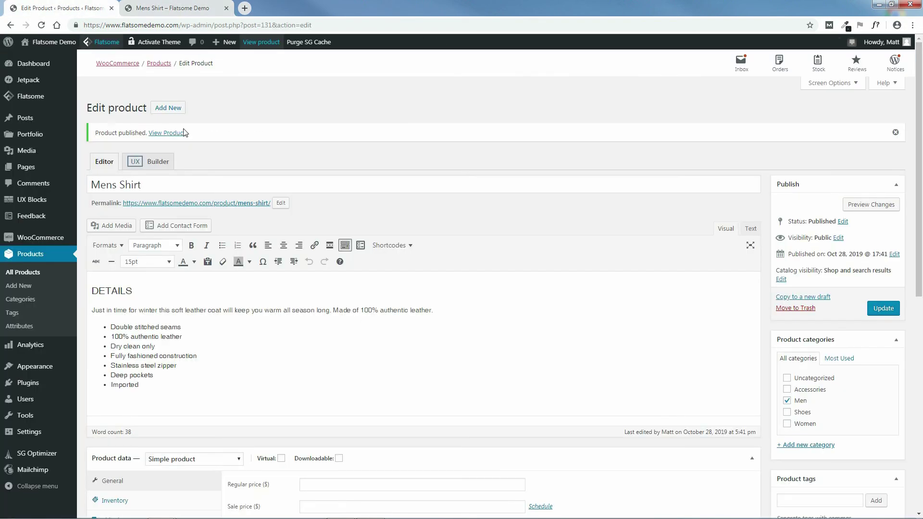
pyautogui.moveTo(921, 148); pyautogui.dragTo(921, 296)
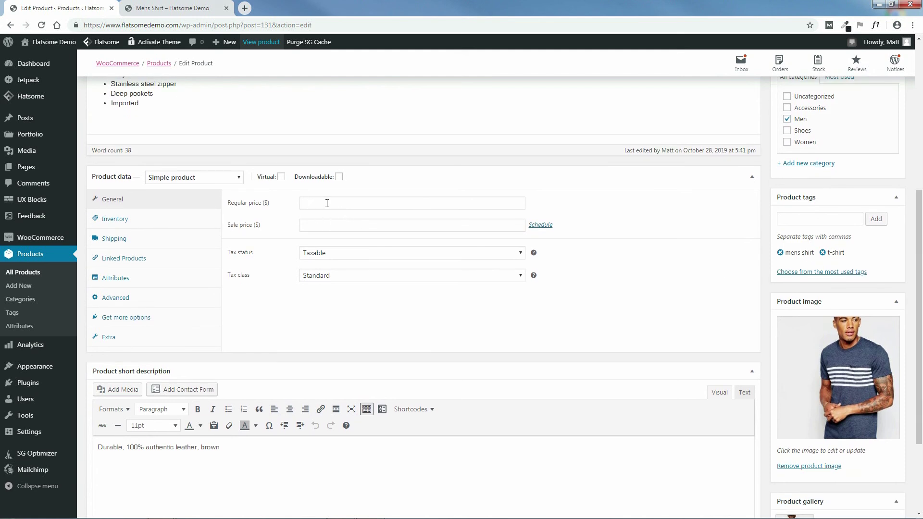
pyautogui.click(348, 203)
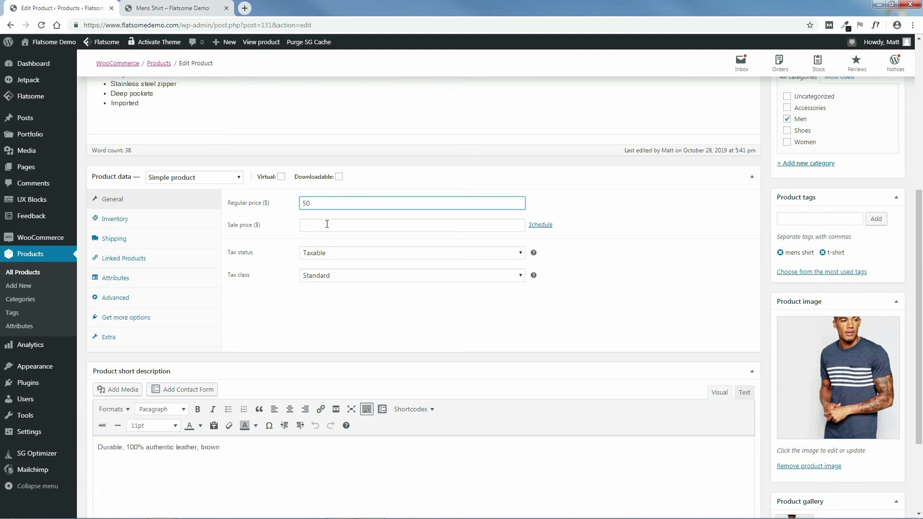
pyautogui.moveTo(921, 307); pyautogui.dragTo(922, 186)
pyautogui.click(882, 259)
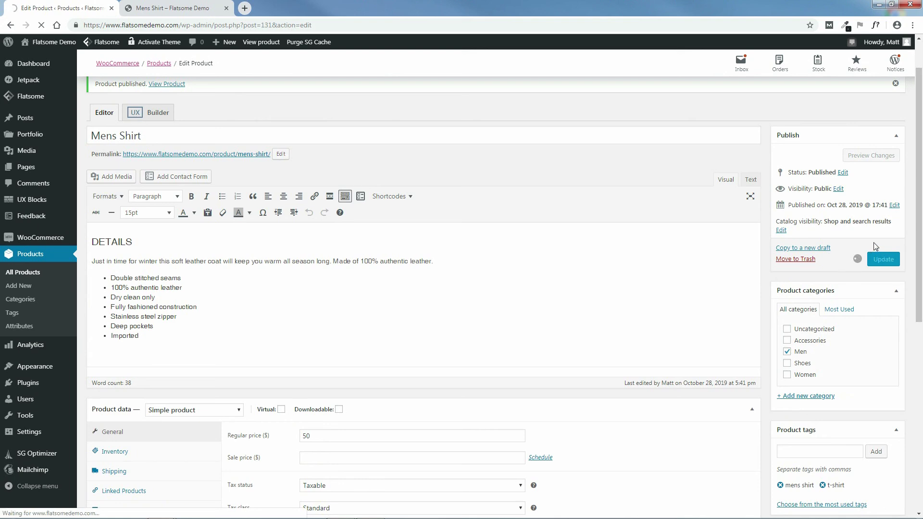
# Reload the Mens Shirt shop page and check the price and purchase options.
pyautogui.click(178, 7)
pyautogui.click(41, 26)
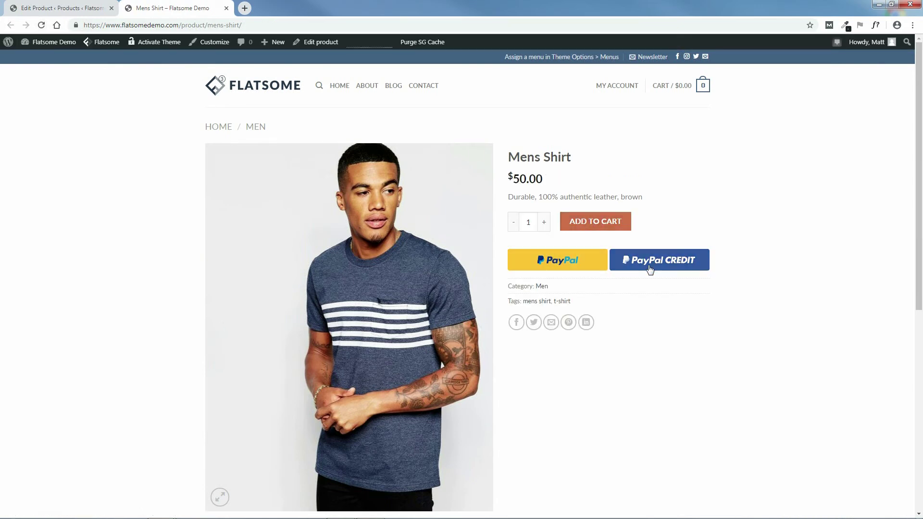
pyautogui.moveTo(921, 213); pyautogui.dragTo(875, 188)
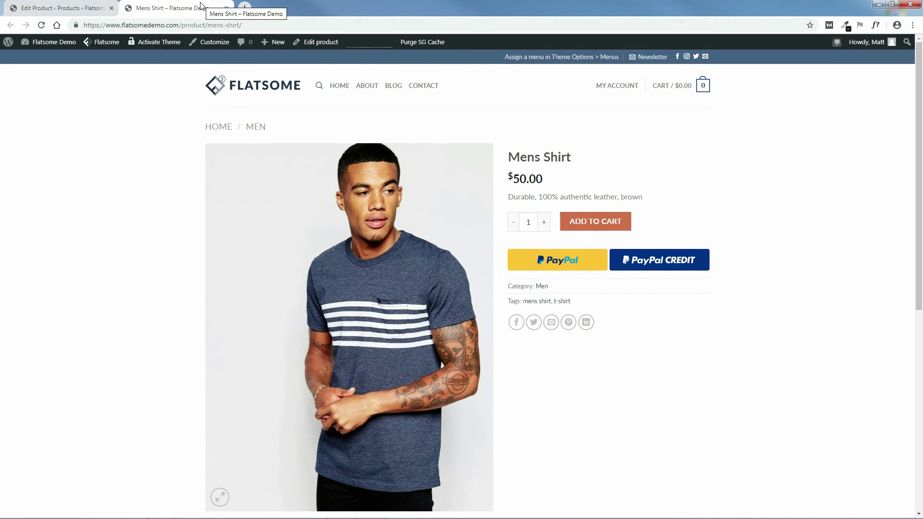
# Start a new product and name it "Shoes".
pyautogui.moveTo(279, 46)
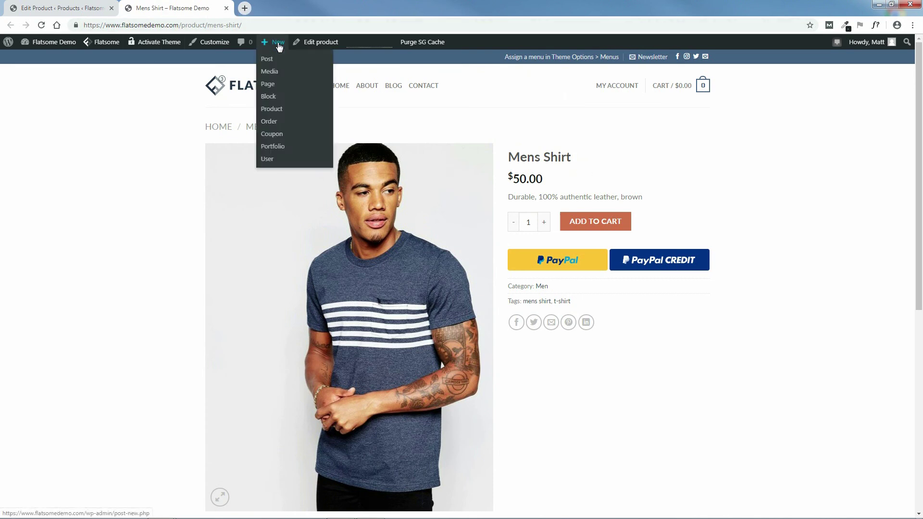
pyautogui.click(267, 110)
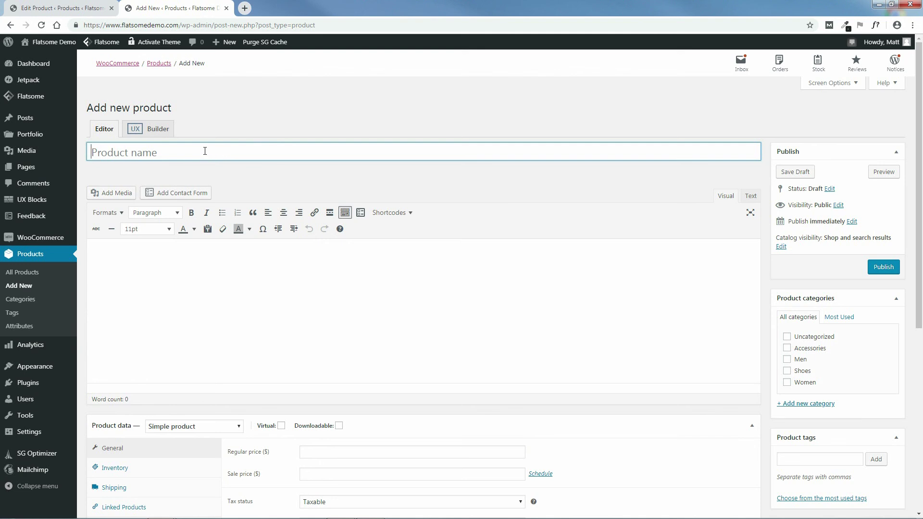
pyautogui.write('Sh')
# Switch to Firefox and copy the whole DETAILS text with its bullet list from the Brown Leather Coat description.
pyautogui.click(340, 510)
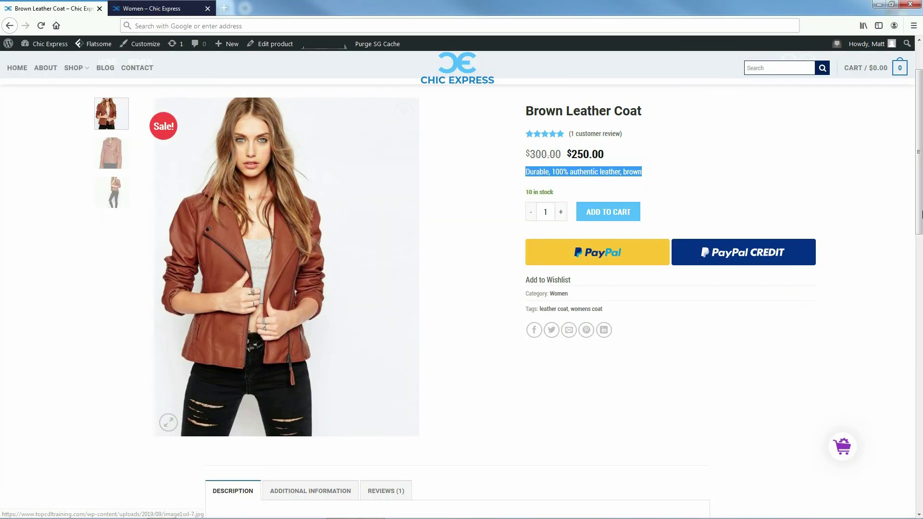
pyautogui.scroll(-8, 893, 204)
pyautogui.moveTo(280, 270); pyautogui.dragTo(220, 126)
pyautogui.rightClick(299, 130)
pyautogui.click(299, 136)
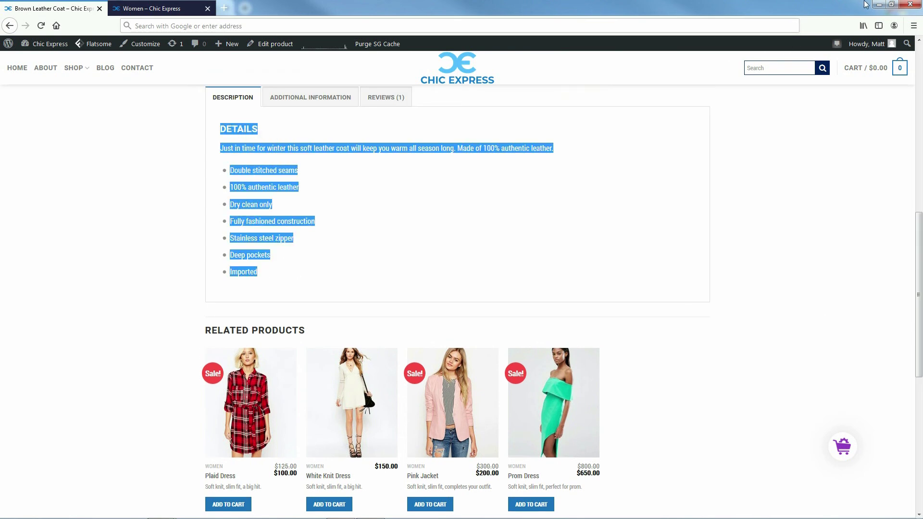
# Return to Chrome and paste the copied details into the main description of the Shoes product.
pyautogui.click(878, 5)
pyautogui.rightClick(223, 248)
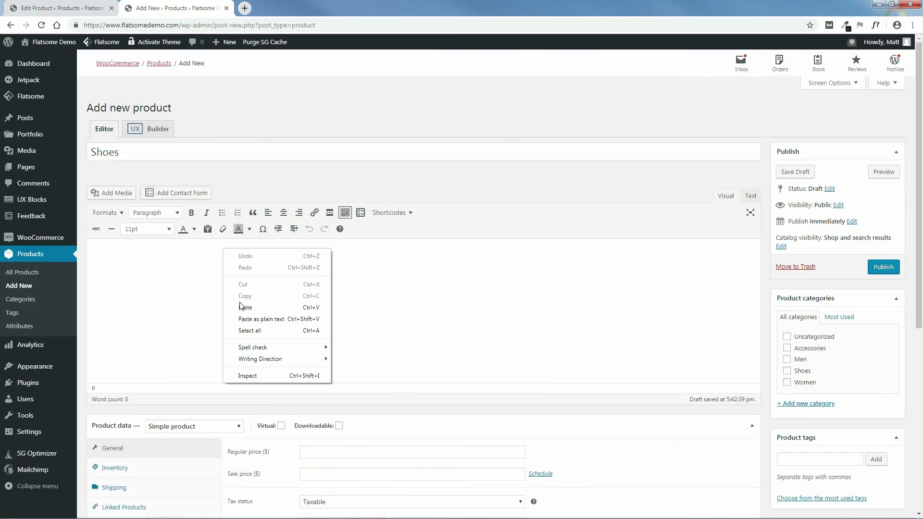
pyautogui.click(241, 306)
# Switch to Firefox and copy the line "Durable, 100% authentic leather, brown" for the Shoes product's short description.
pyautogui.scroll(-6, 414, 289)
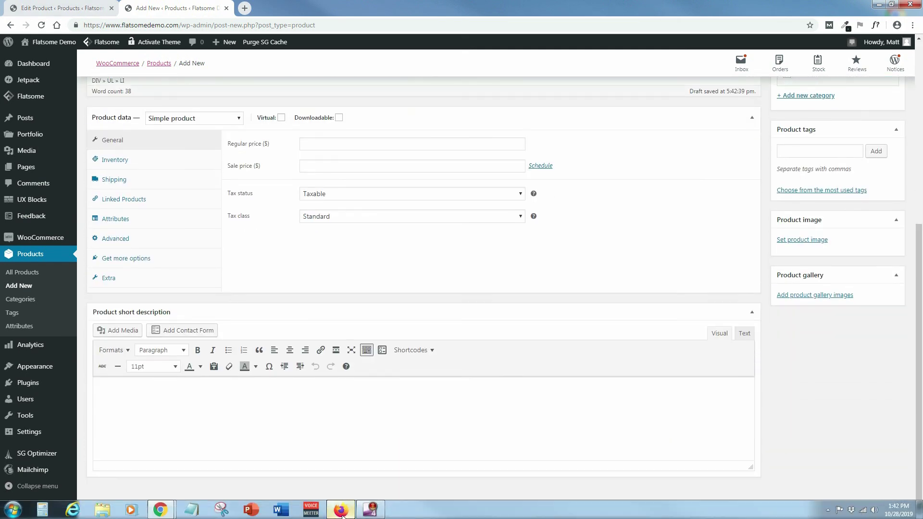
pyautogui.click(341, 509)
pyautogui.moveTo(918, 219); pyautogui.dragTo(918, 74)
pyautogui.moveTo(643, 176); pyautogui.dragTo(534, 177)
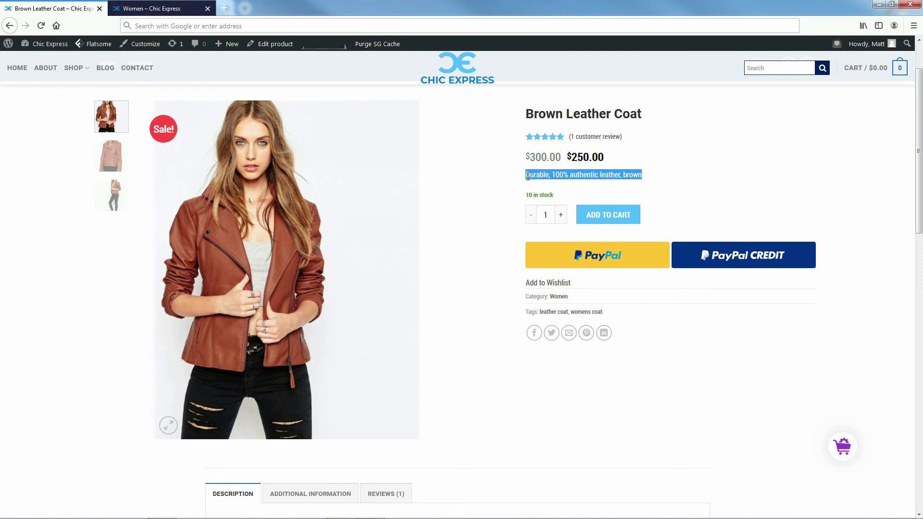
pyautogui.rightClick(532, 175)
pyautogui.click(556, 184)
# Return to Chrome and paste the copied line as plain text into the Shoes product's short description.
pyautogui.click(878, 5)
pyautogui.rightClick(205, 395)
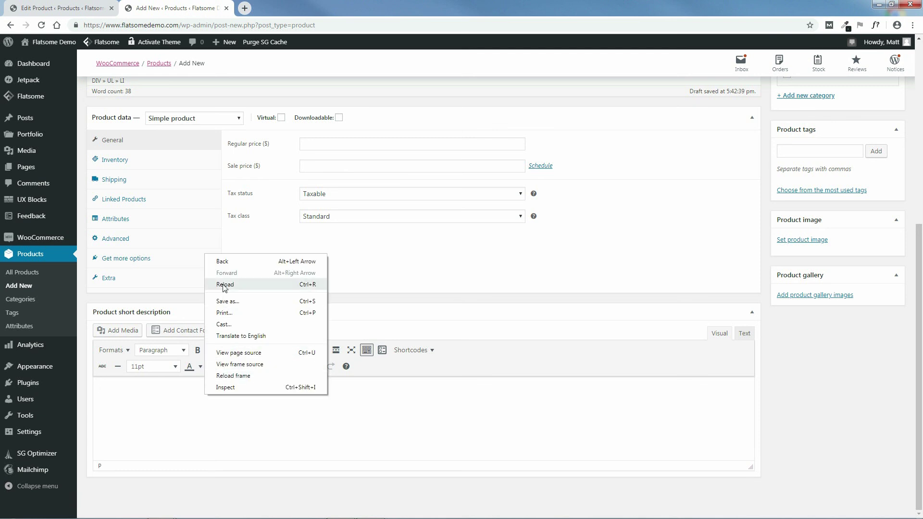
pyautogui.click(141, 395)
pyautogui.rightClick(128, 398)
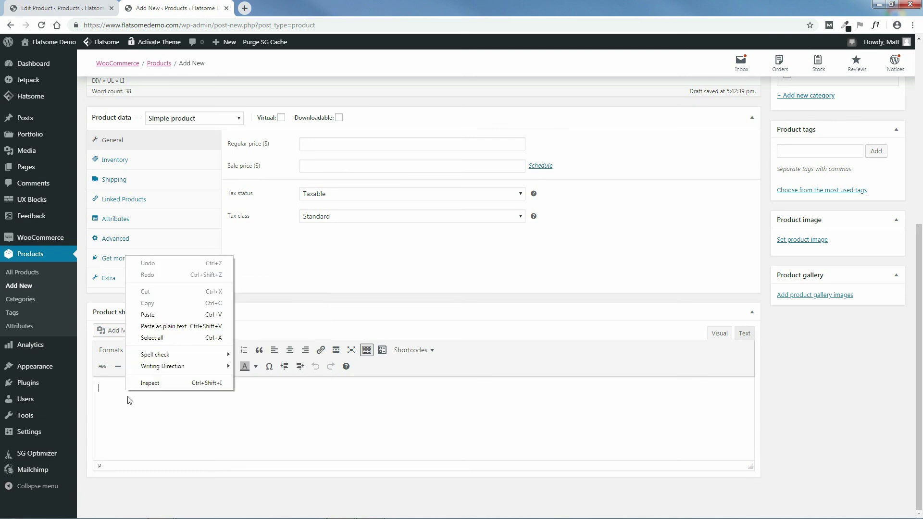
pyautogui.click(144, 327)
pyautogui.scroll(3, 746, 305)
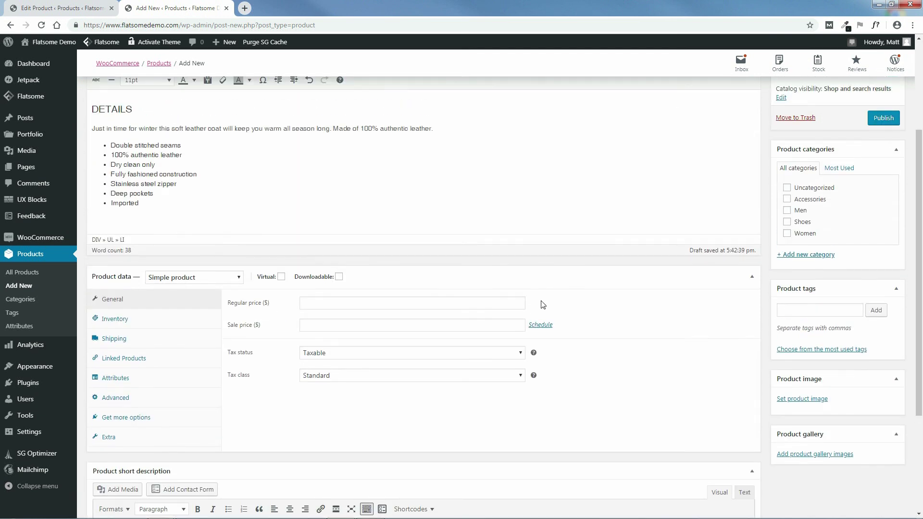
# Set the Shoes product's regular price to 35 and its sale price to 25.
pyautogui.click(336, 304)
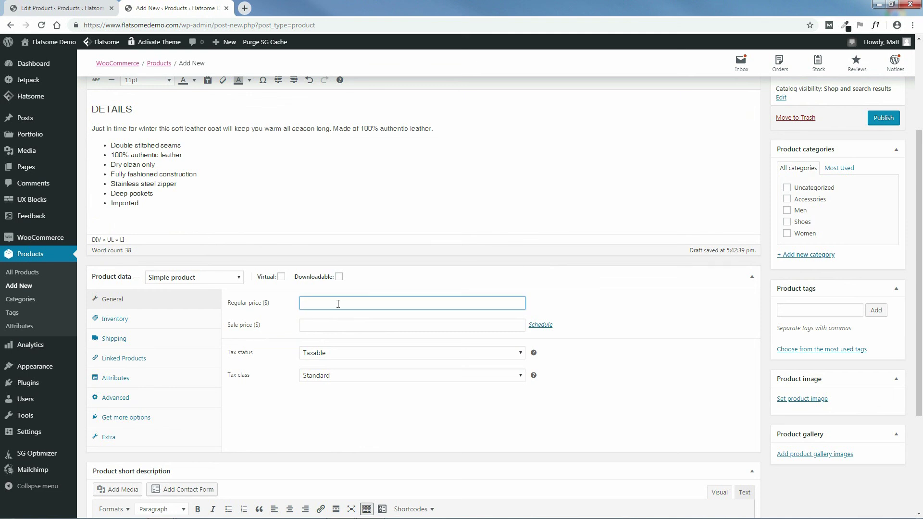
pyautogui.click(337, 324)
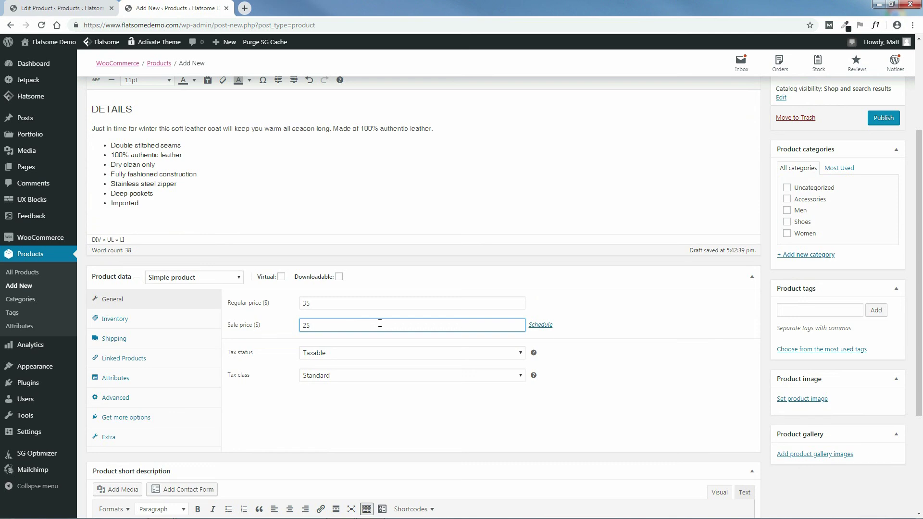
# Assign the product to the Shoes category and add the product tag "shoes".
pyautogui.moveTo(919, 236); pyautogui.dragTo(919, 148)
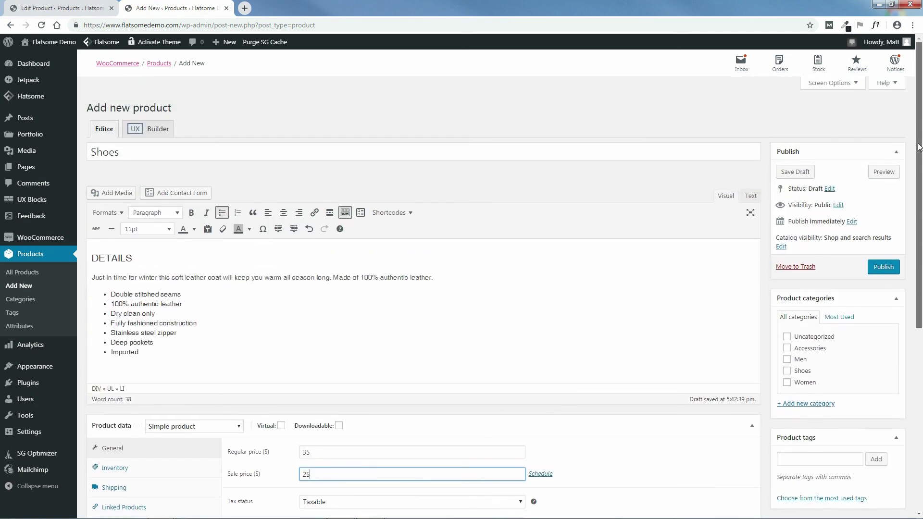
pyautogui.click(786, 371)
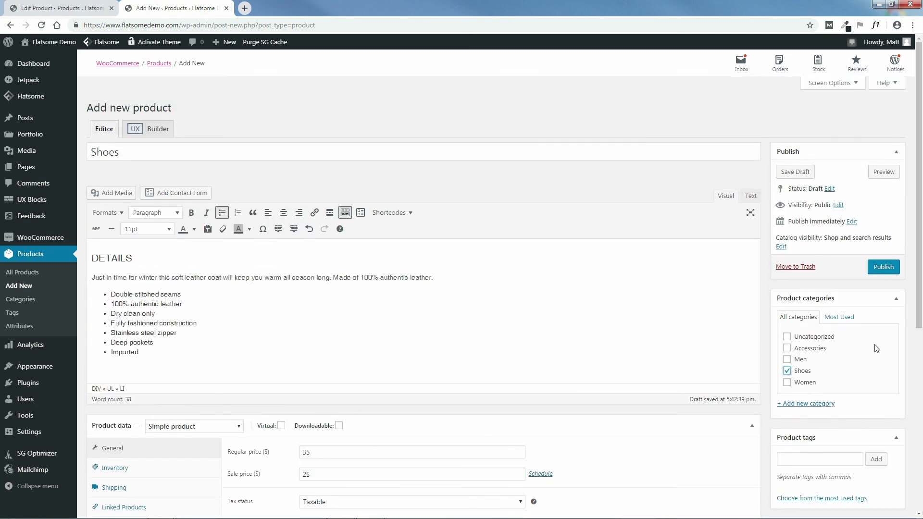
pyautogui.scroll(-5, 845, 357)
pyautogui.click(807, 233)
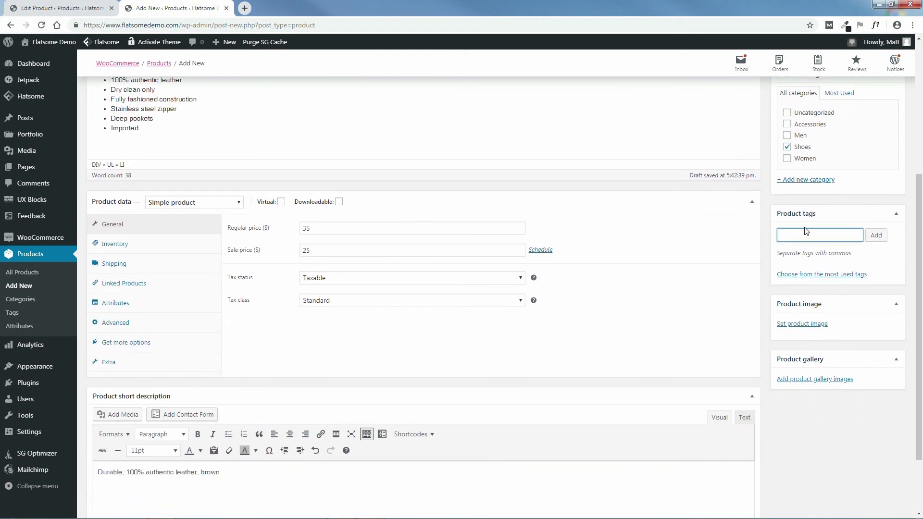
pyautogui.write('shoe')
pyautogui.press('Return')
# Upload the four images from SHOES > MENS > DRESS SHOES and set 12075601_Cognac_002_ProductLarge.jpg, the full side view, as product image.
pyautogui.click(802, 338)
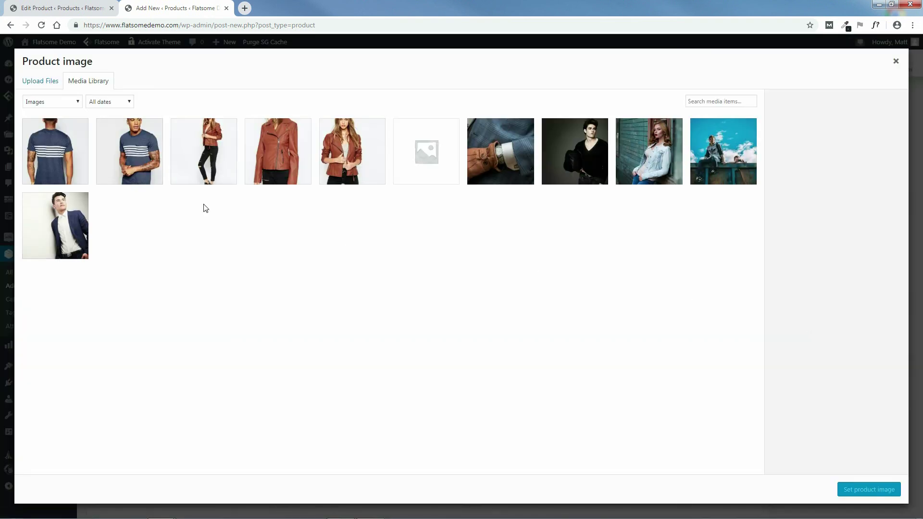
pyautogui.click(36, 81)
pyautogui.click(460, 255)
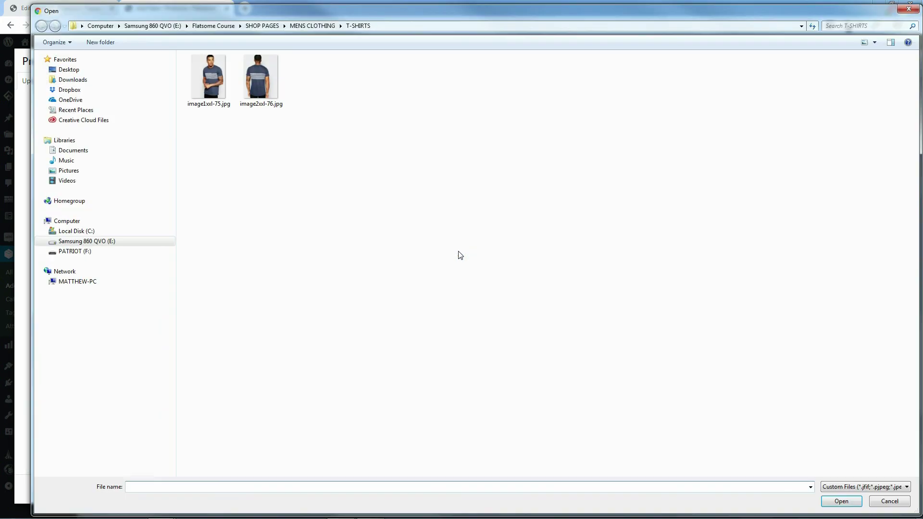
pyautogui.click(259, 26)
pyautogui.doubleClick(208, 101)
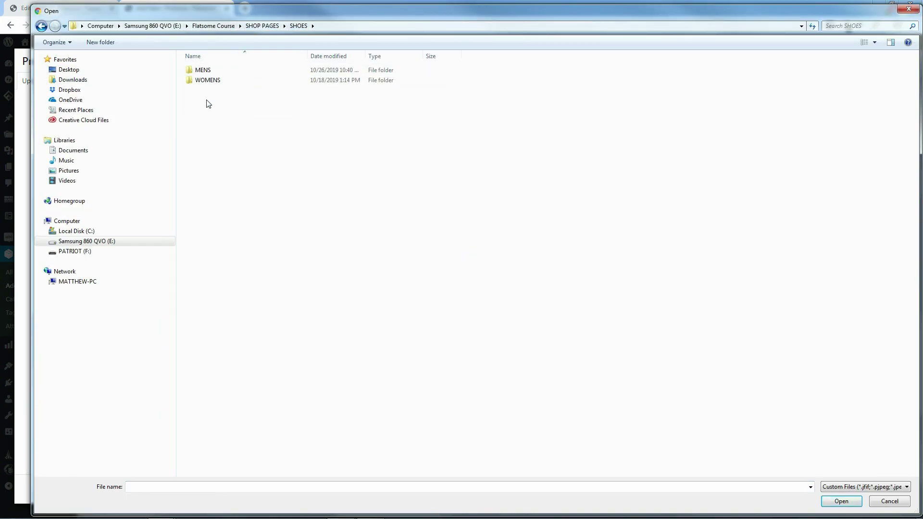
pyautogui.doubleClick(202, 71)
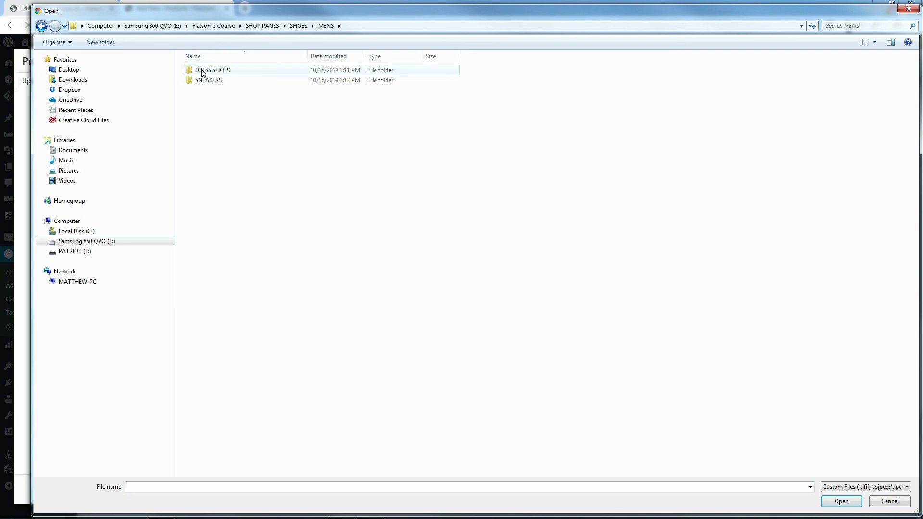
pyautogui.doubleClick(202, 73)
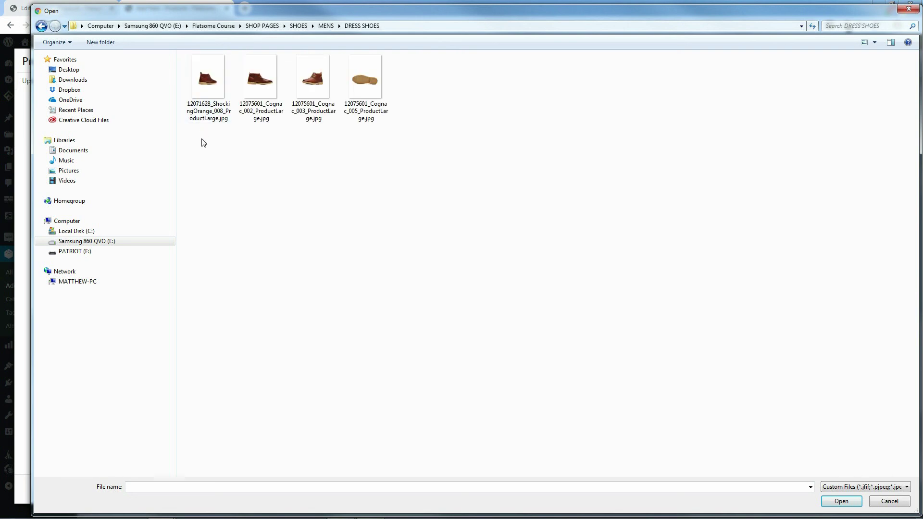
pyautogui.moveTo(202, 141); pyautogui.dragTo(374, 77)
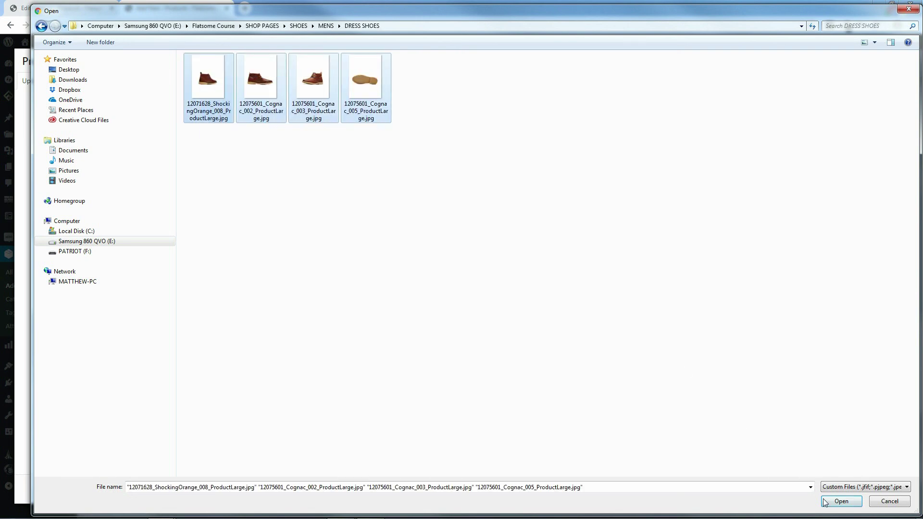
pyautogui.click(823, 499)
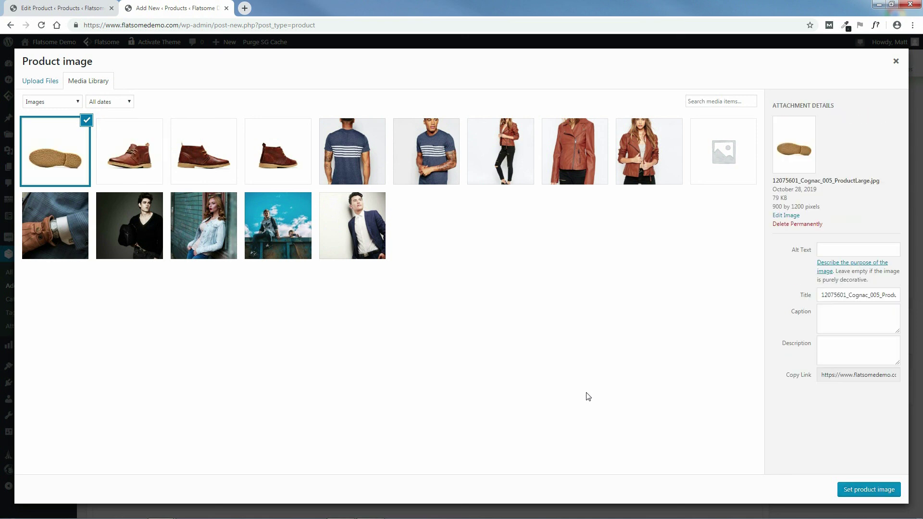
pyautogui.click(203, 157)
pyautogui.click(859, 490)
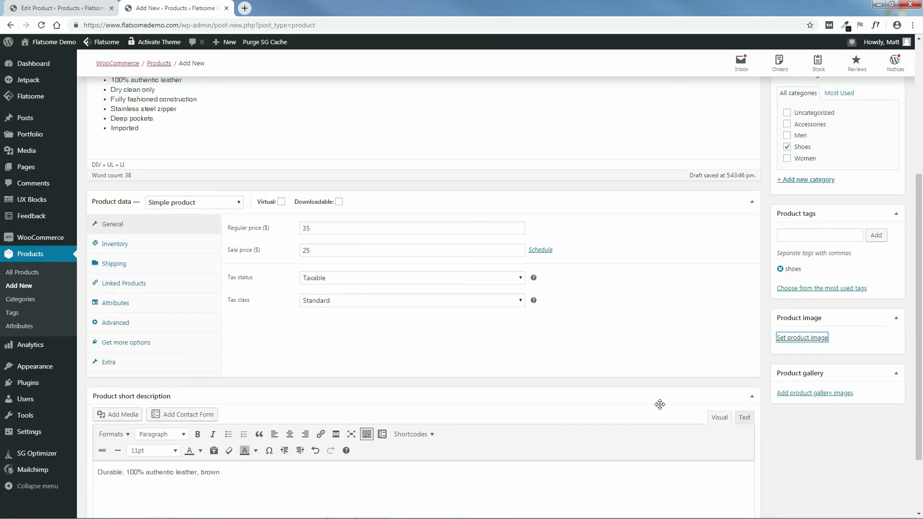
# Add the sole view, the angled view and the short side view of the boot to the Shoes product gallery.
pyautogui.scroll(-2, 921, 401)
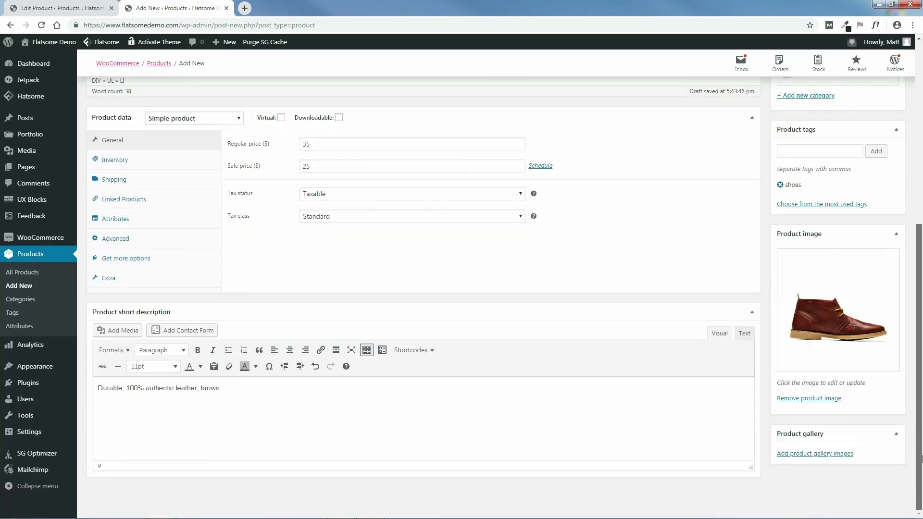
pyautogui.click(810, 456)
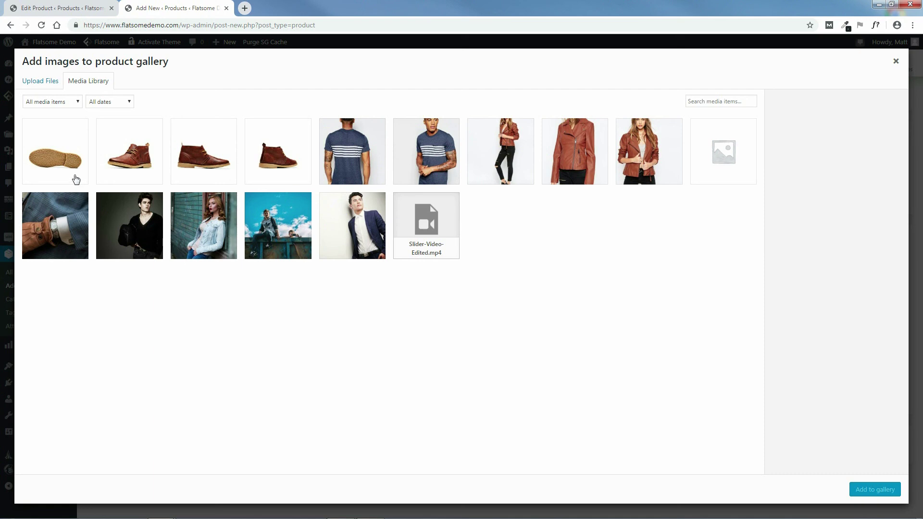
pyautogui.click(56, 158)
pyautogui.click(125, 160)
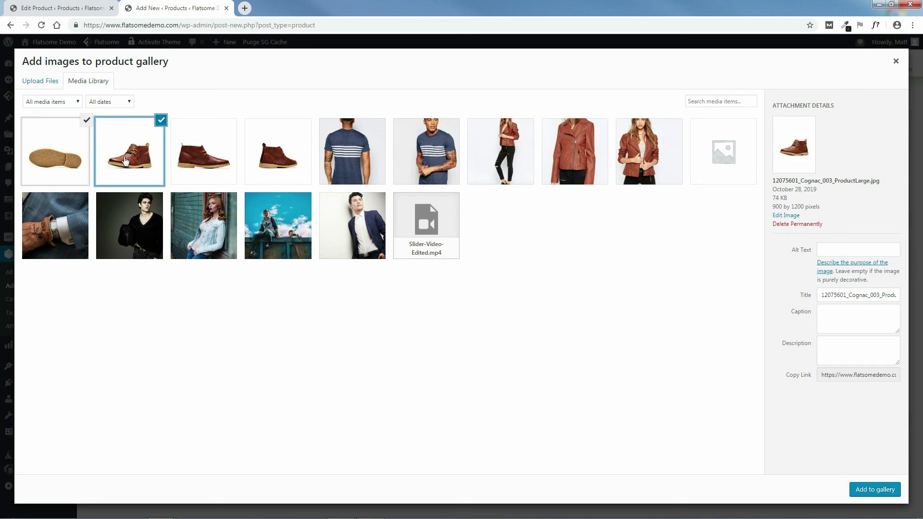
pyautogui.click(278, 160)
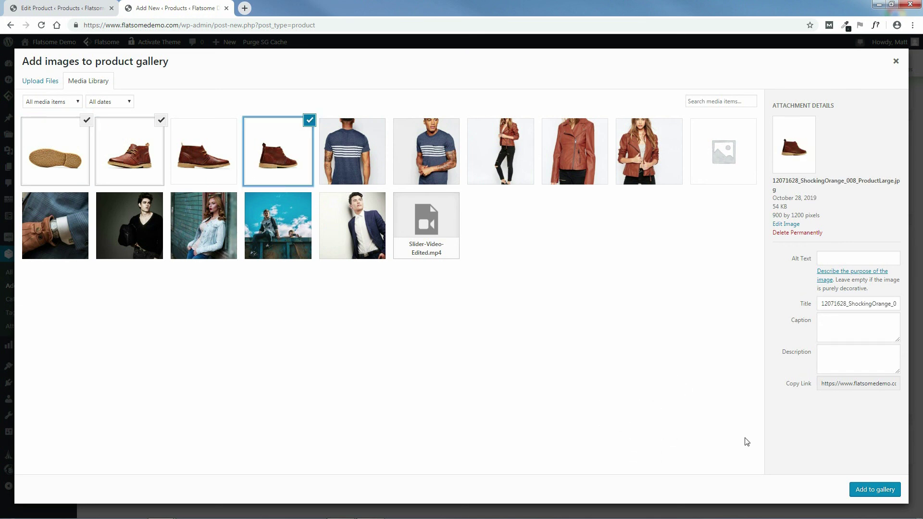
pyautogui.click(879, 490)
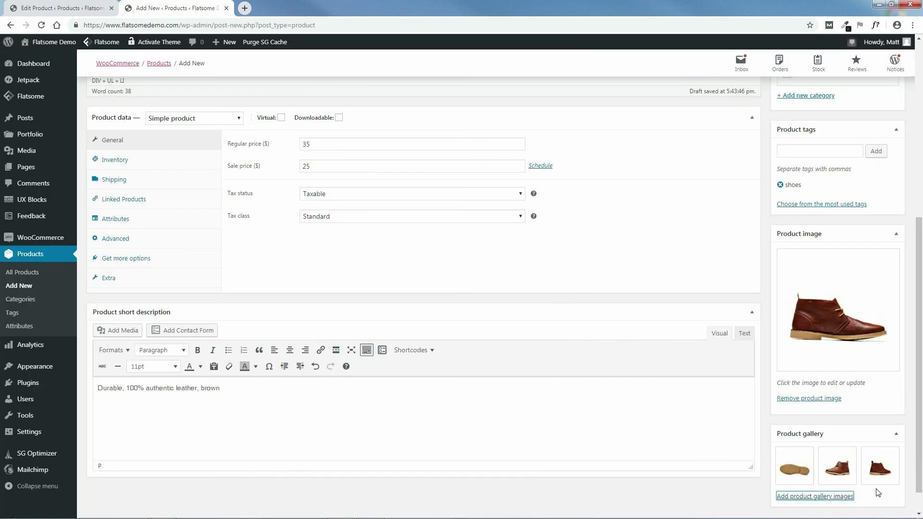
# Publish the Shoes product.
pyautogui.moveTo(918, 460); pyautogui.dragTo(920, 288)
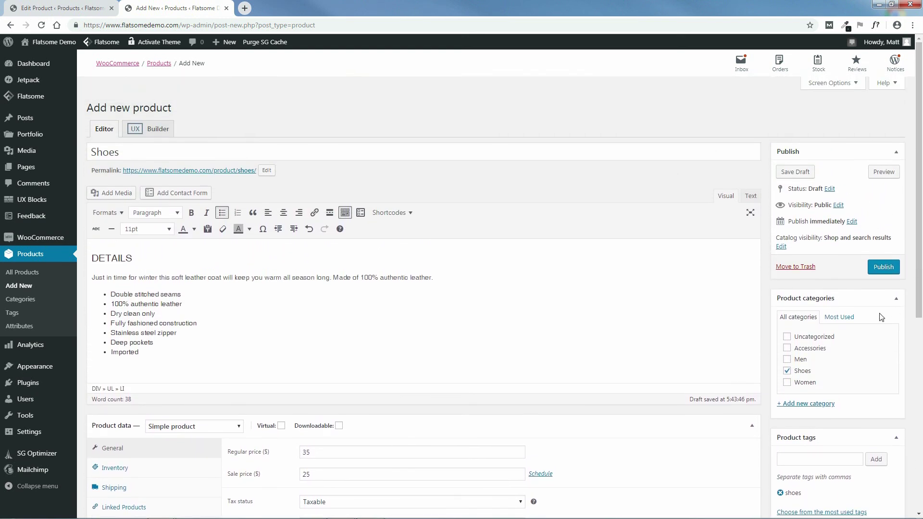
pyautogui.click(883, 267)
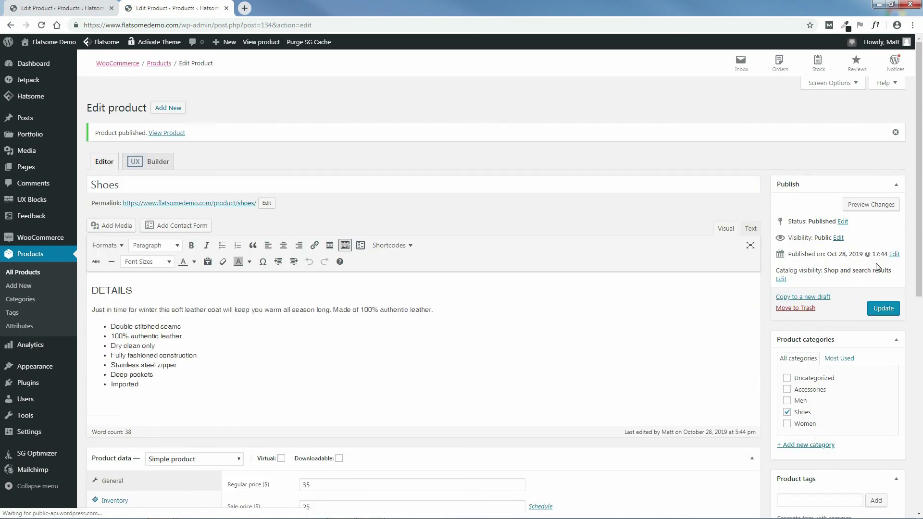
# Open the published Shoes product page in a separate tab, check its image, prices and short description, and close it.
pyautogui.middleClick(163, 133)
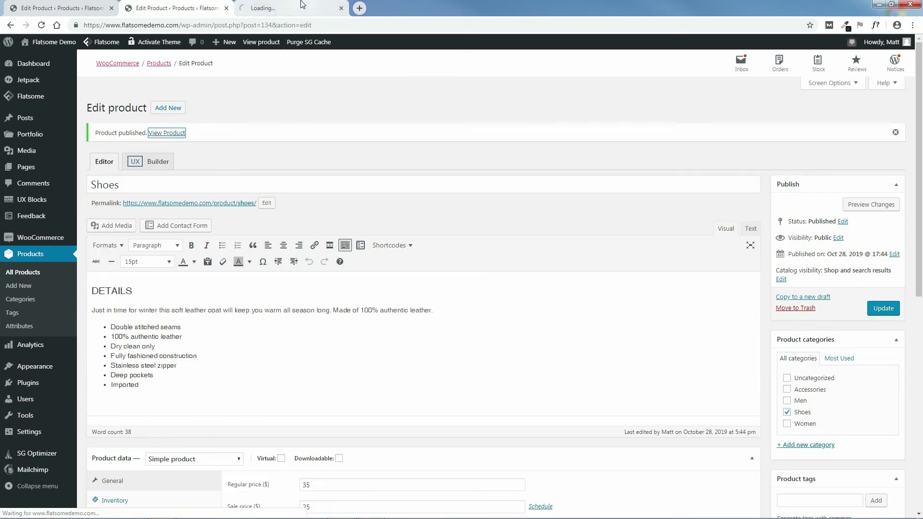
pyautogui.click(301, 6)
pyautogui.moveTo(917, 125); pyautogui.dragTo(908, 106)
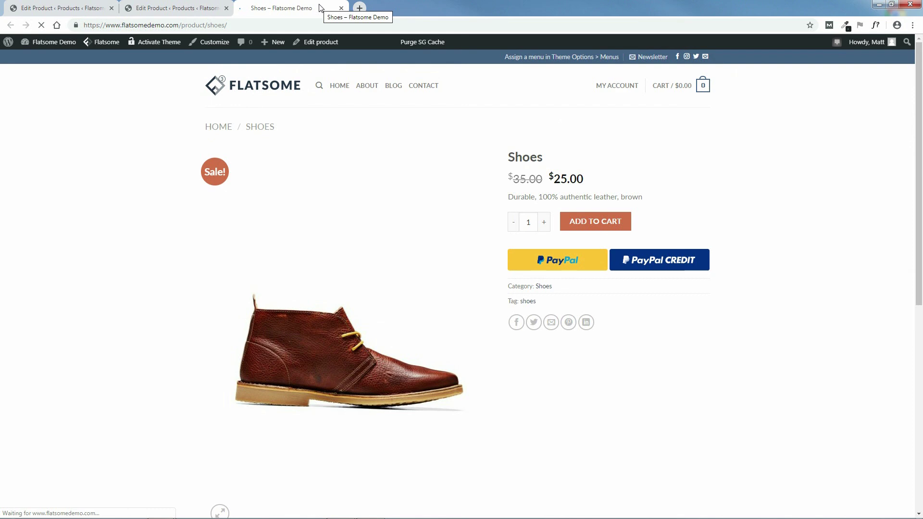
pyautogui.moveTo(921, 126)
pyautogui.mouseDown()
pyautogui.moveTo(921, 247)
pyautogui.moveTo(922, 126)
pyautogui.mouseUp()
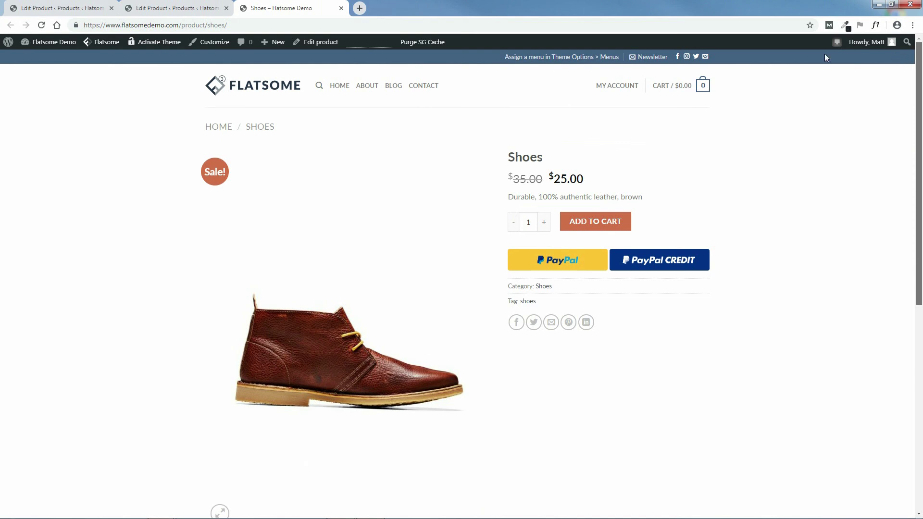
pyautogui.click(341, 9)
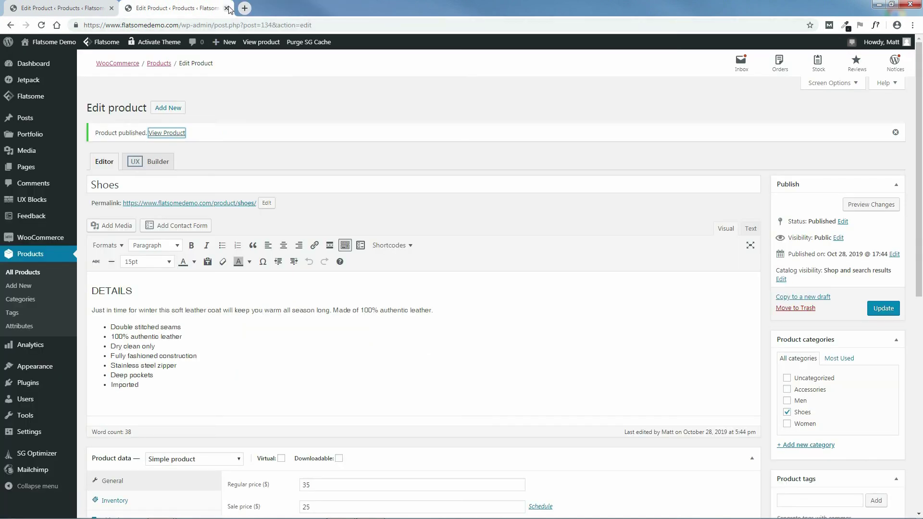
# Close the Shoes editing tab and start a new product named "Silver Purse".
pyautogui.click(227, 8)
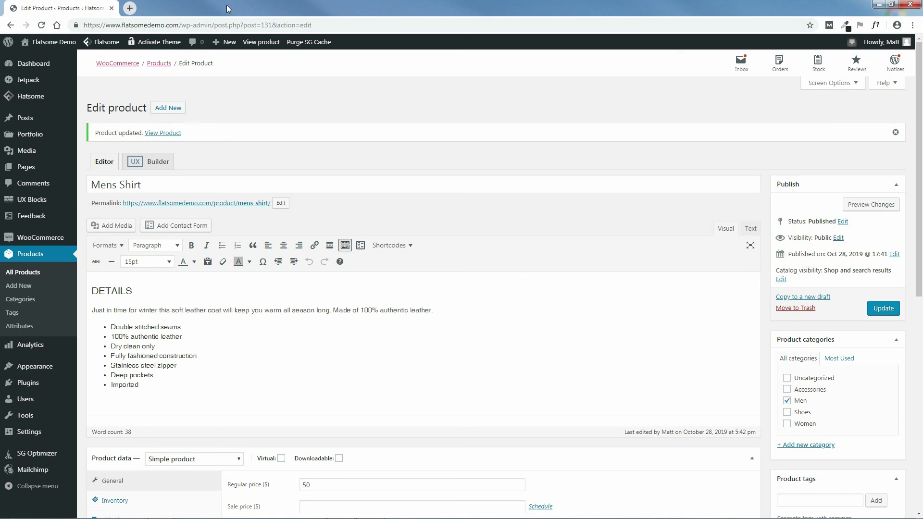
pyautogui.moveTo(230, 44)
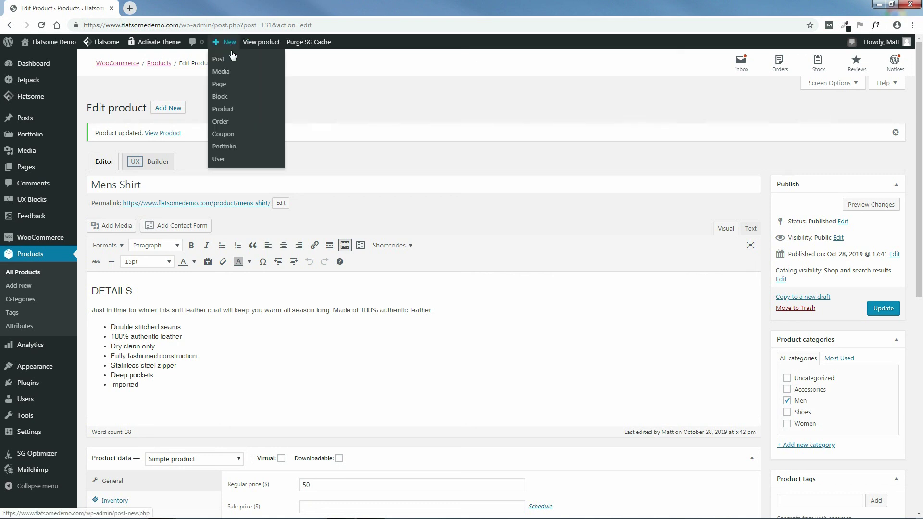
pyautogui.click(223, 109)
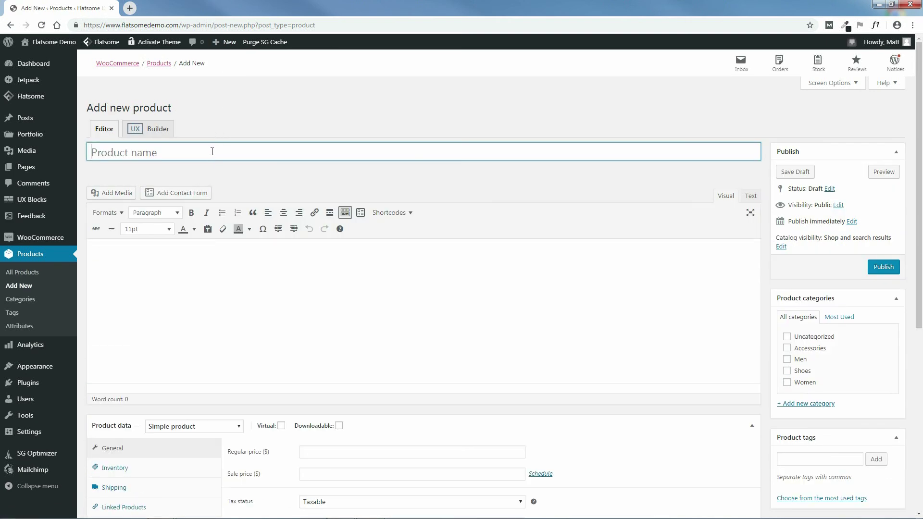
pyautogui.write('Silver Purse')
# Switch to Firefox and copy the DETAILS heading, paragraph and bullet list from the Brown Leather Coat page for the Silver Purse product.
pyautogui.click(342, 510)
pyautogui.scroll(-7, 298, 318)
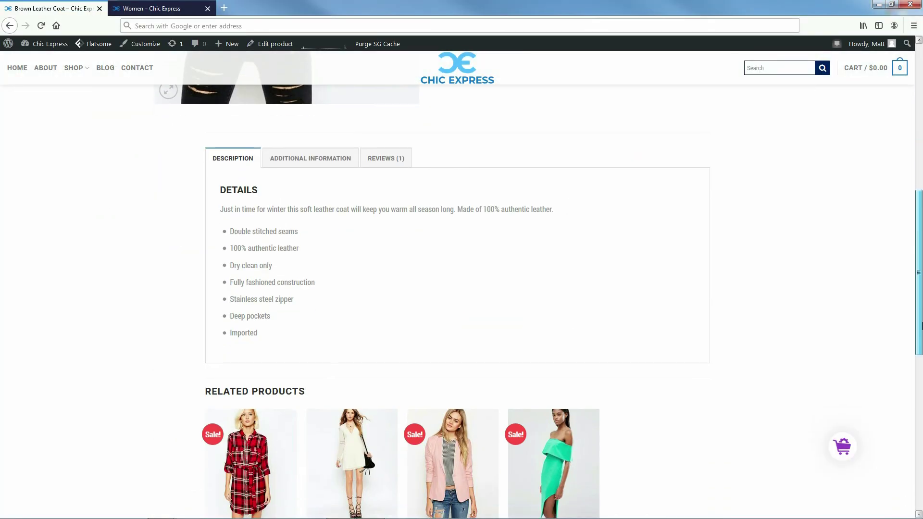
pyautogui.moveTo(240, 342); pyautogui.dragTo(212, 195)
pyautogui.rightClick(240, 195)
pyautogui.click(245, 202)
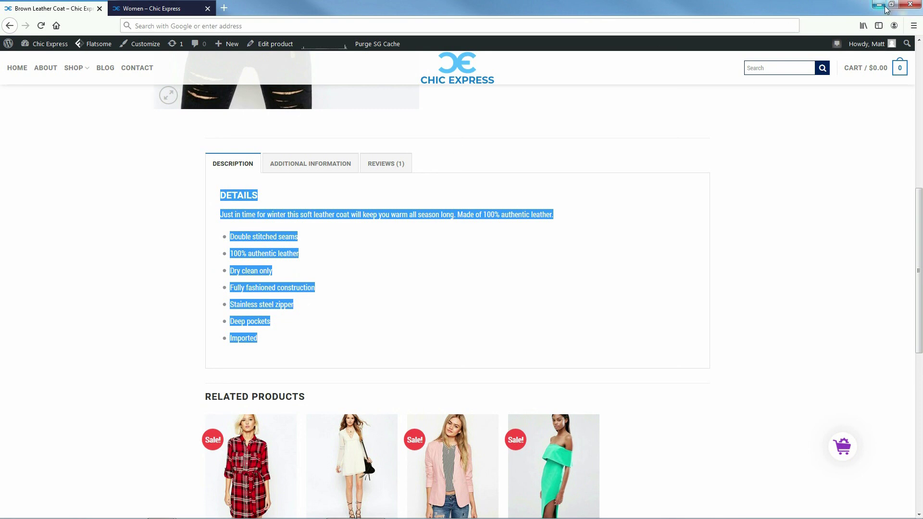
# Return to Chrome and paste the copied details into the Silver Purse product's main description.
pyautogui.click(884, 6)
pyautogui.click(176, 252)
pyautogui.rightClick(175, 252)
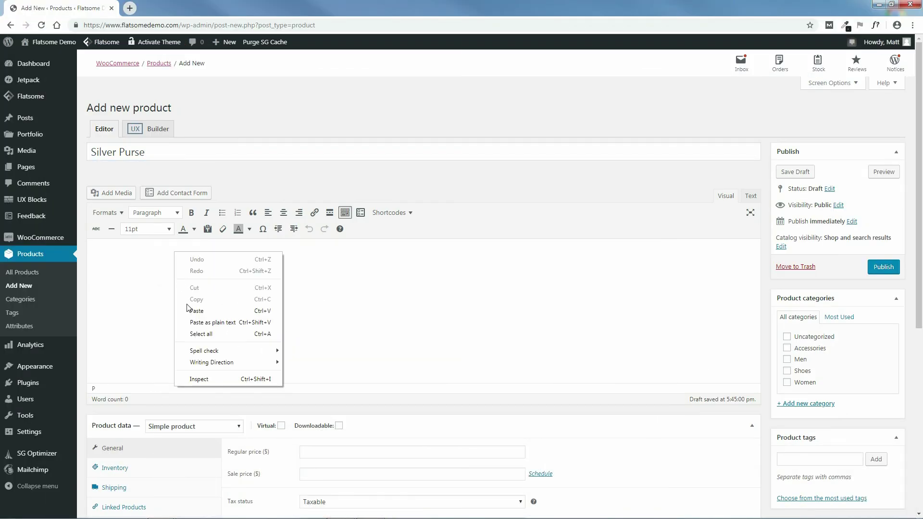
pyautogui.click(187, 311)
# Set the Silver Purse product's regular price to 40 and its sale price to 35.
pyautogui.moveTo(919, 217); pyautogui.dragTo(922, 370)
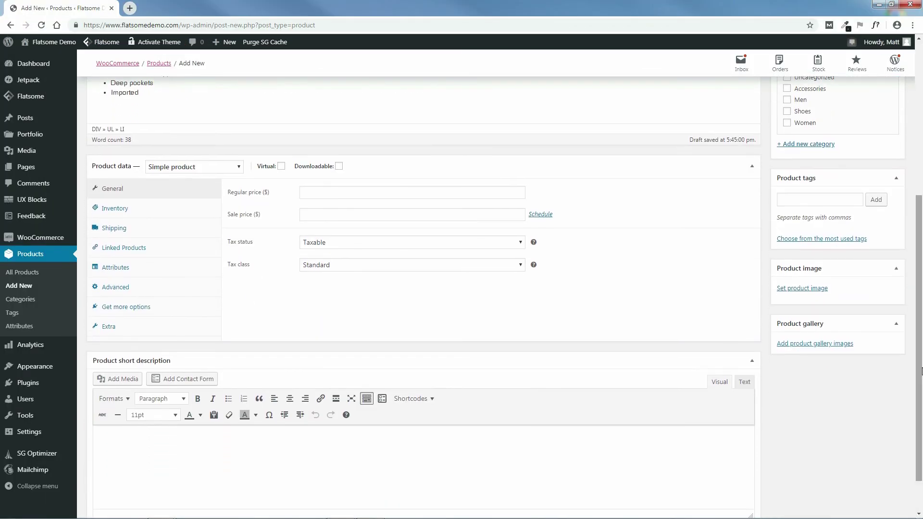
pyautogui.click(328, 192)
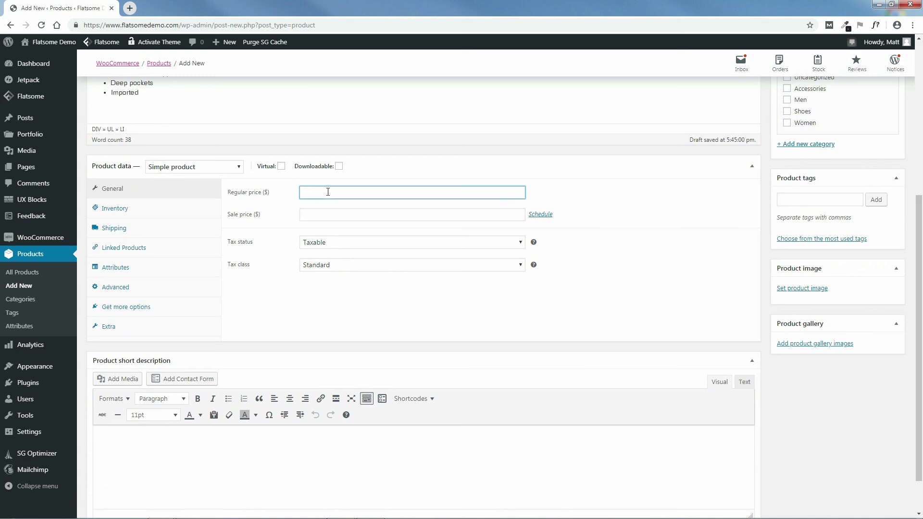
pyautogui.click(317, 214)
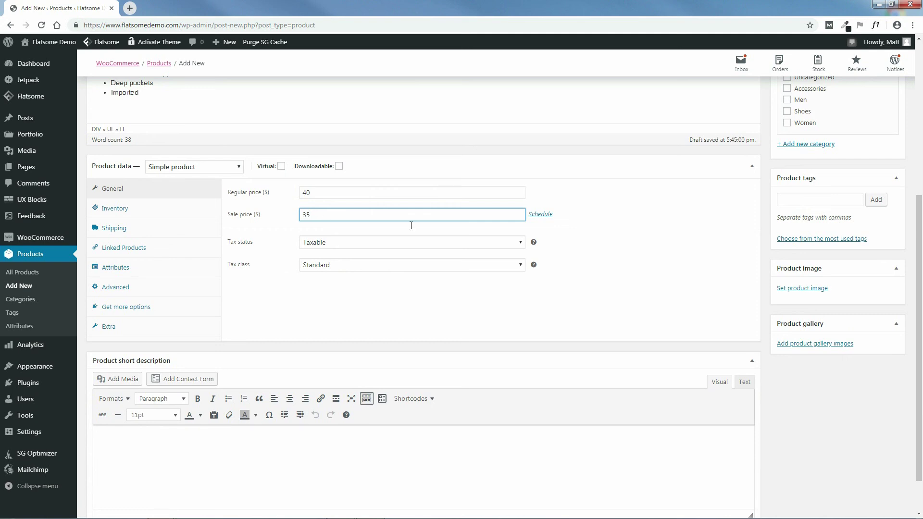
# Switch to Firefox and copy the line "Durable, 100% authentic leather, brown" for the Silver Purse product's short description.
pyautogui.scroll(-1, 337, 337)
pyautogui.click(346, 510)
pyautogui.moveTo(921, 226); pyautogui.dragTo(919, 94)
pyautogui.moveTo(643, 209); pyautogui.dragTo(525, 210)
pyautogui.rightClick(531, 211)
pyautogui.click(541, 218)
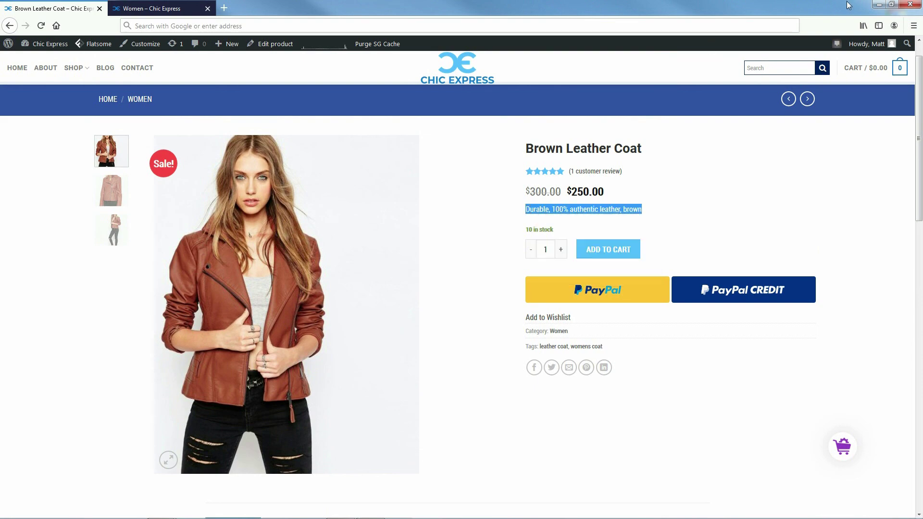
# Return to Chrome and paste the copied leather line into the Silver Purse product's short description.
pyautogui.click(875, 7)
pyautogui.rightClick(177, 390)
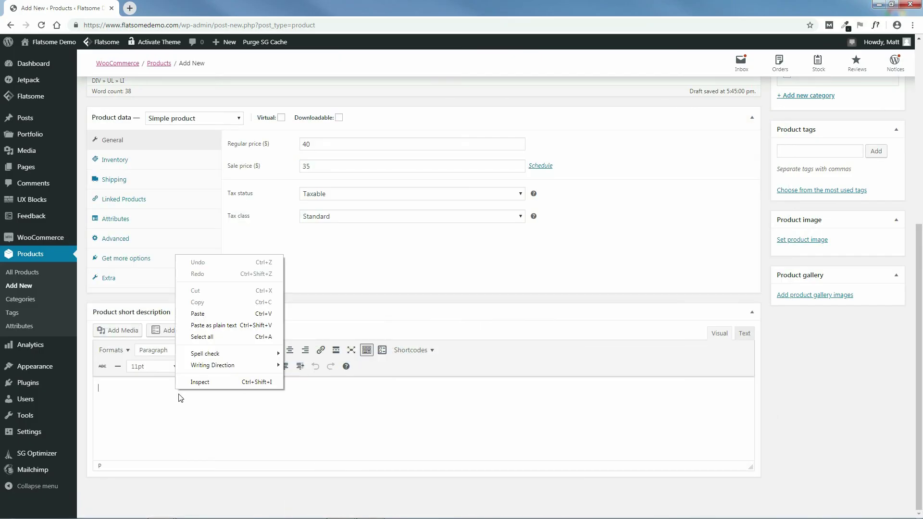
pyautogui.click(194, 327)
# Assign the Silver Purse to the Accessories category and add the product tags purse and handbag.
pyautogui.moveTo(920, 377); pyautogui.dragTo(919, 239)
pyautogui.click(787, 278)
pyautogui.scroll(-2, 886, 289)
pyautogui.click(803, 291)
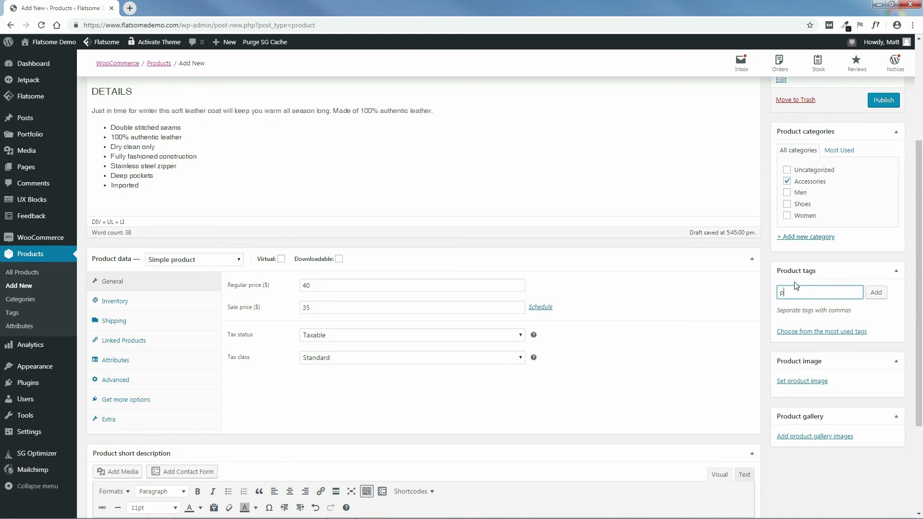
pyautogui.write('purse')
pyautogui.press('Return')
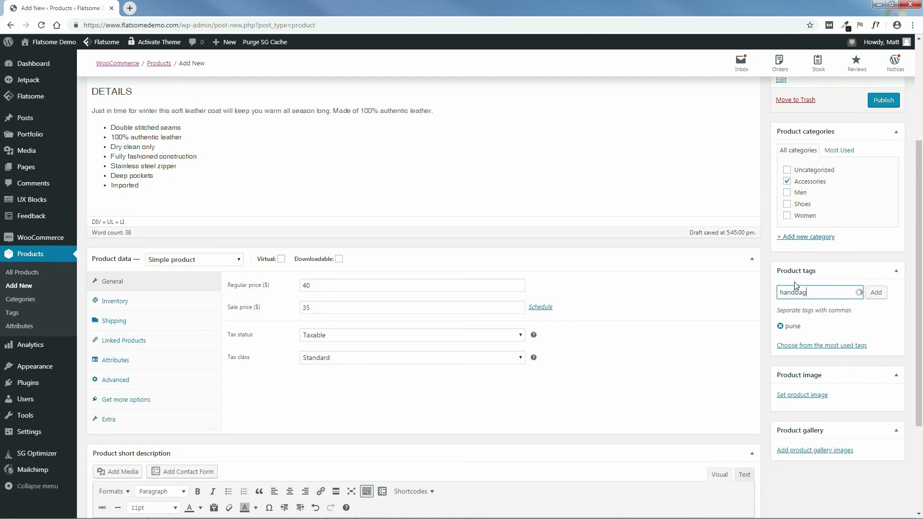
pyautogui.click(876, 292)
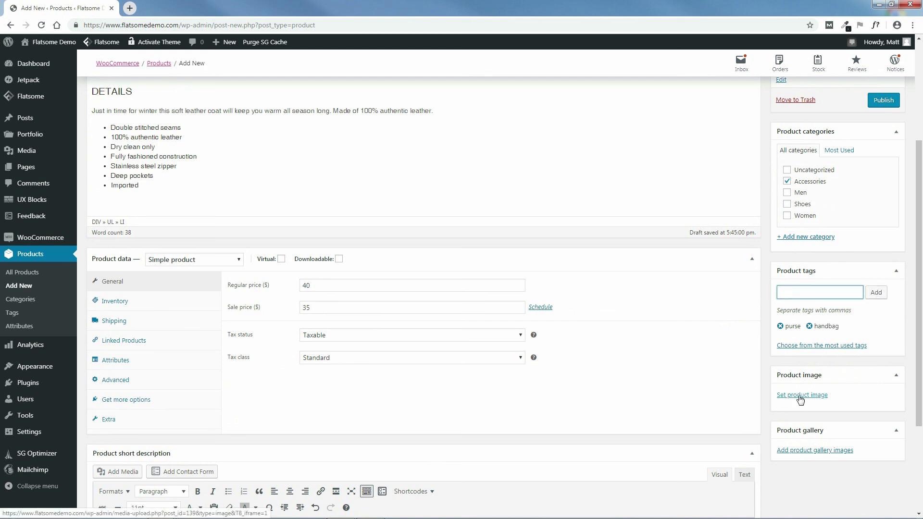
# Upload image1xxl-52.jpg, image2xxl-63.jpg and image3xxl-62.jpg from the ACCESSORIES > HANDBAGS > SILVER PURSE folder through the product image dialog.
pyautogui.click(801, 395)
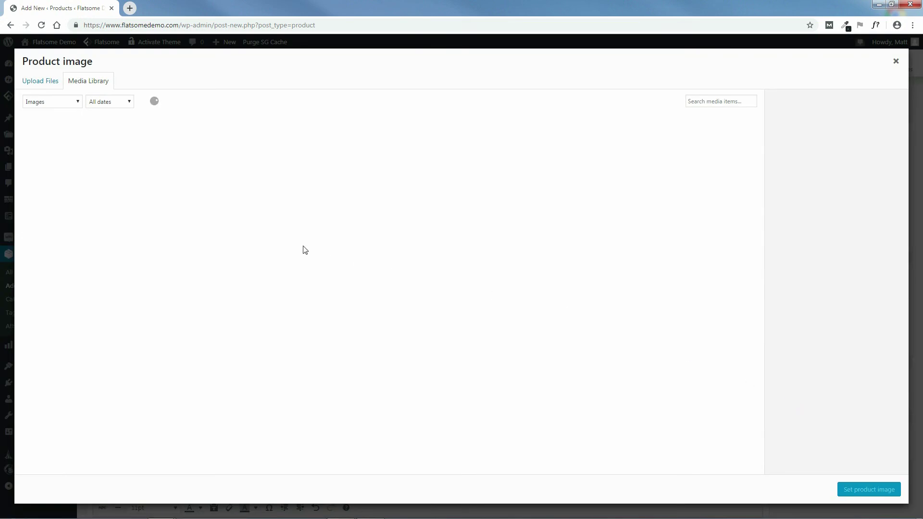
pyautogui.click(41, 82)
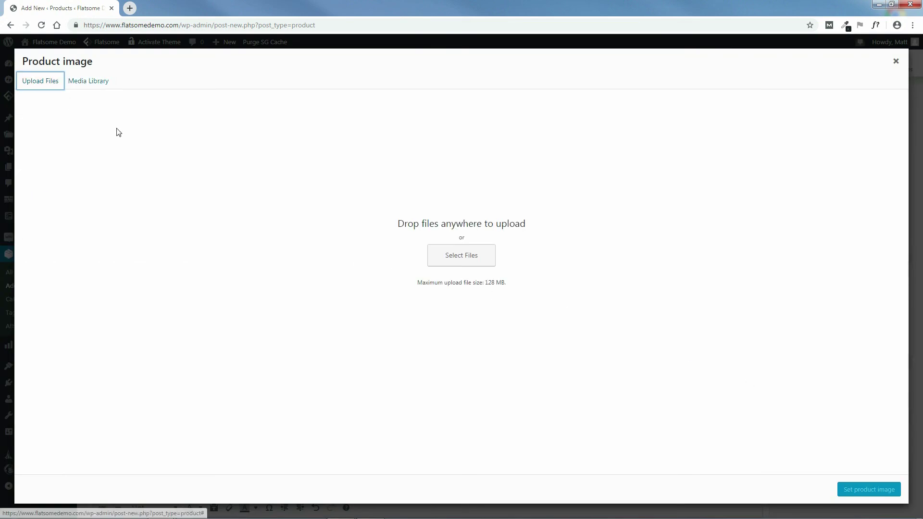
pyautogui.click(446, 255)
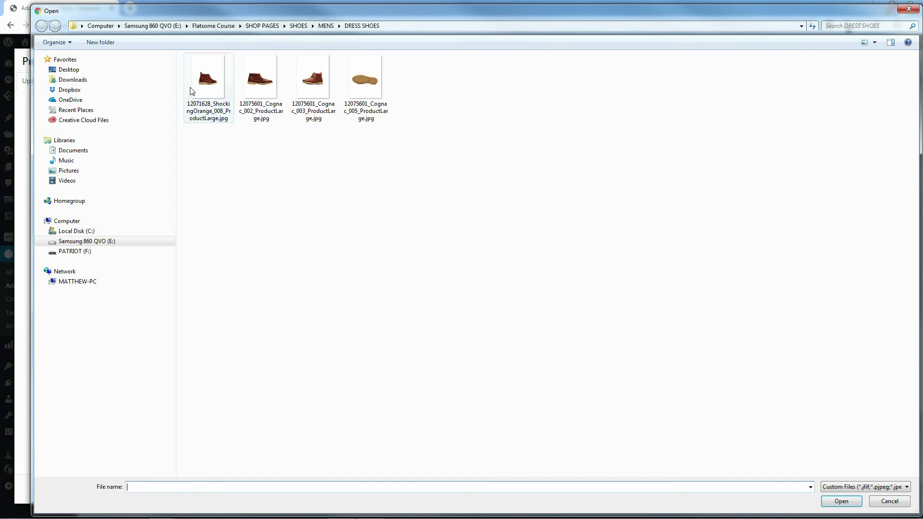
pyautogui.click(247, 30)
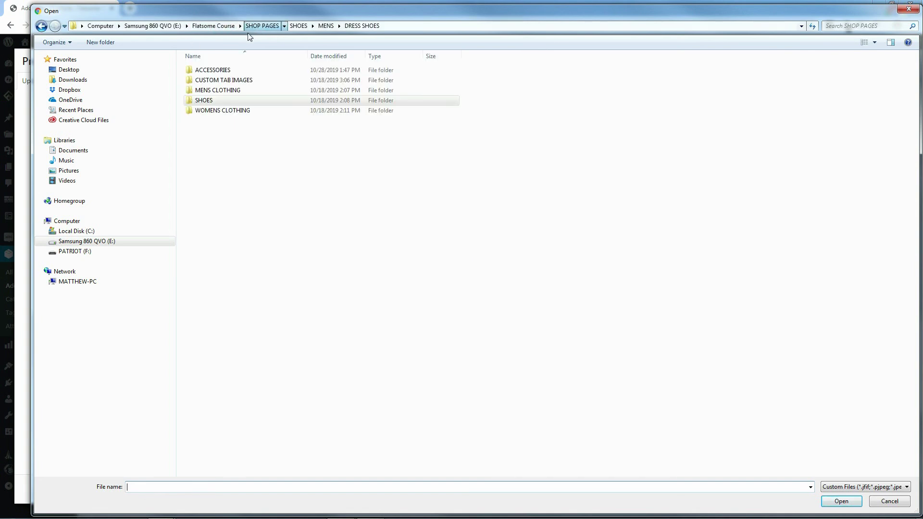
pyautogui.doubleClick(213, 72)
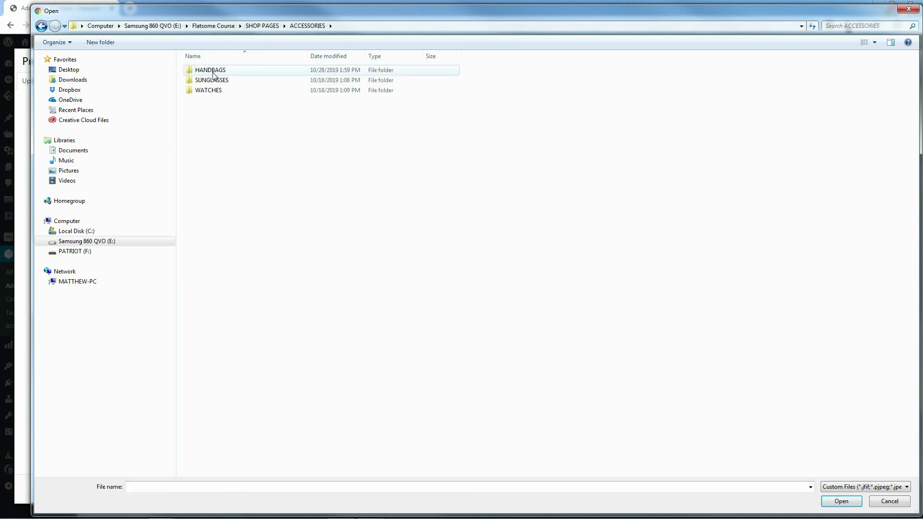
pyautogui.doubleClick(213, 72)
pyautogui.doubleClick(210, 85)
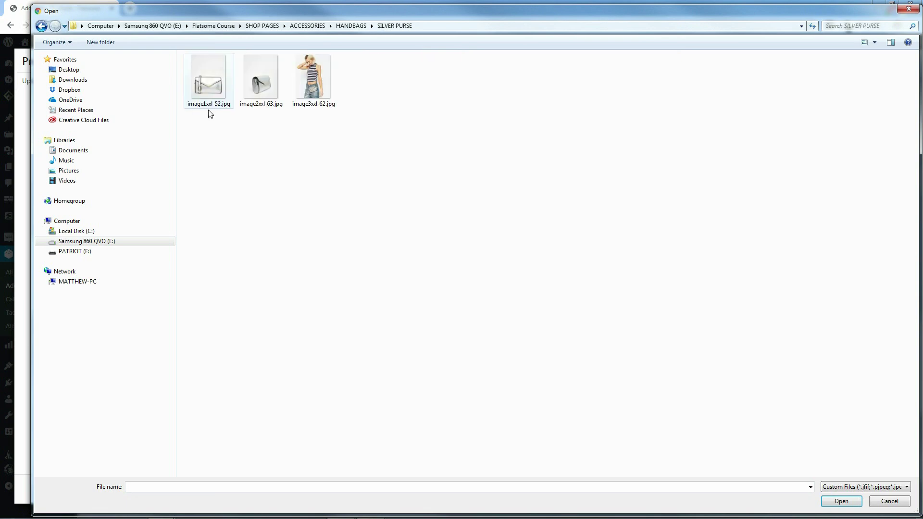
pyautogui.moveTo(207, 146); pyautogui.dragTo(316, 75)
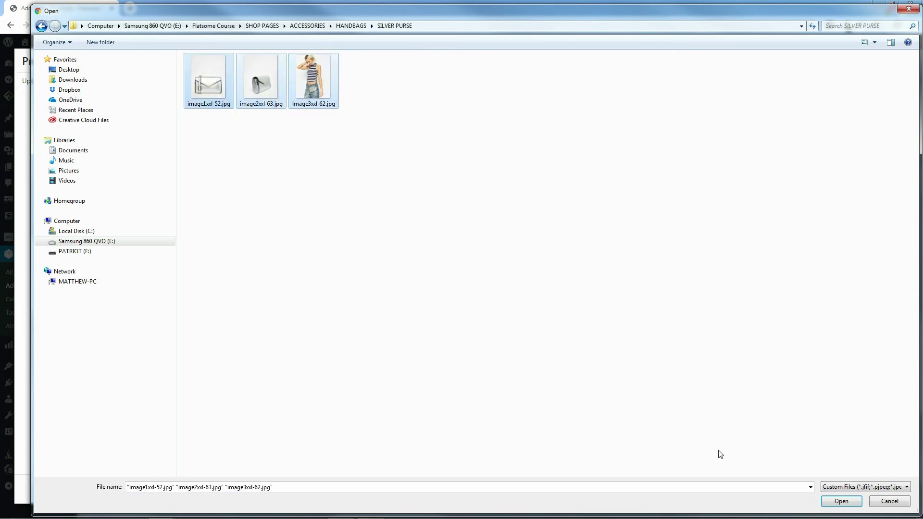
pyautogui.click(841, 501)
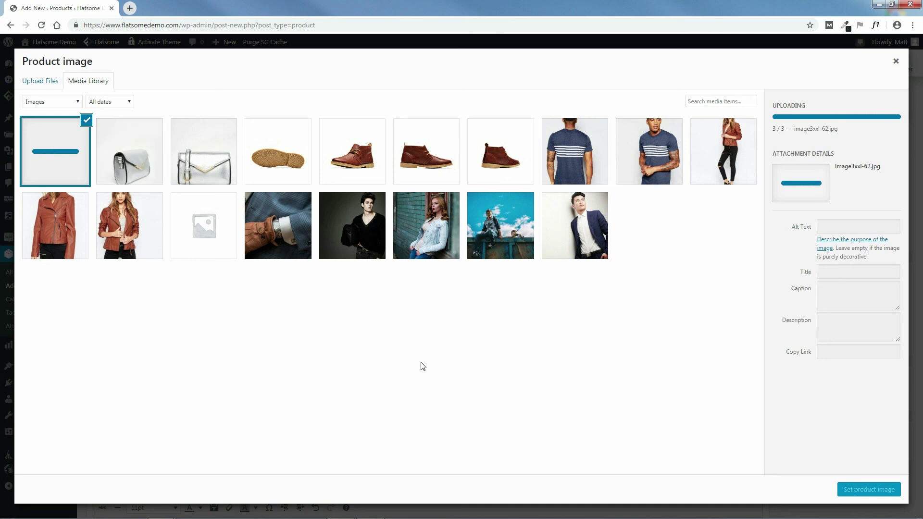
# Set image1xxl-52.jpg as the product image and add the other two uploaded purse photos to the product gallery.
pyautogui.click(202, 140)
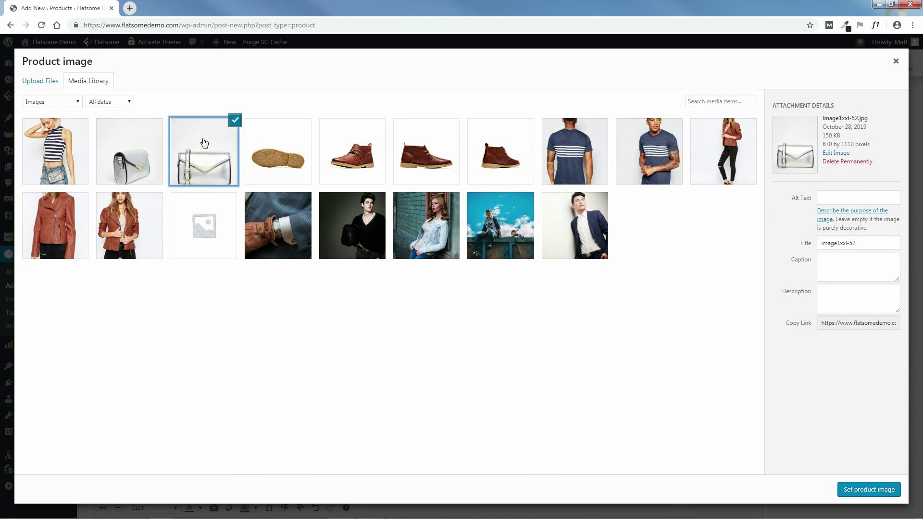
pyautogui.click(887, 489)
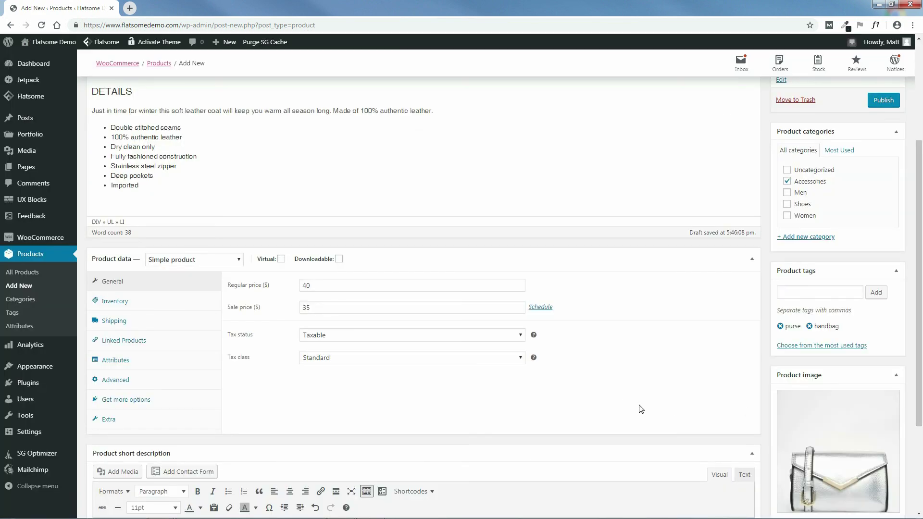
pyautogui.scroll(-3, 639, 409)
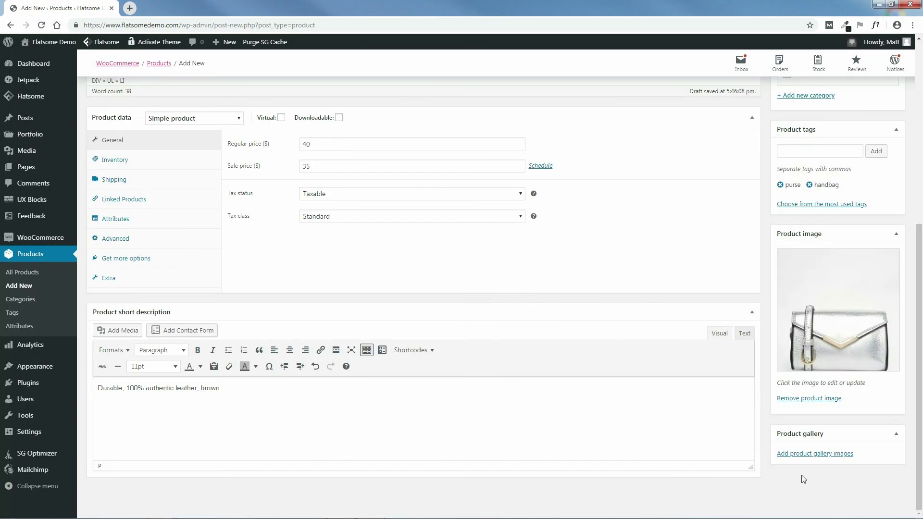
pyautogui.click(788, 453)
pyautogui.click(123, 159)
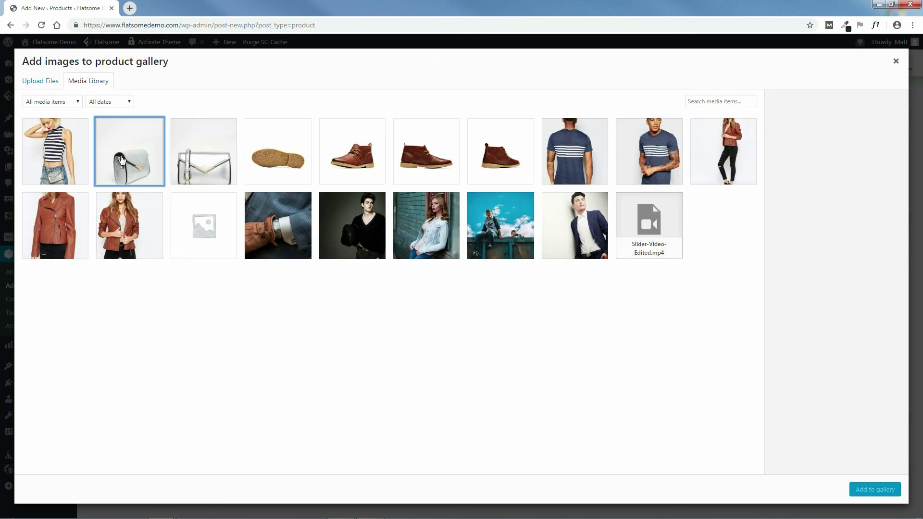
pyautogui.click(38, 155)
pyautogui.click(874, 490)
# Publish the Silver Purse product and open its live product page.
pyautogui.moveTo(922, 432); pyautogui.dragTo(919, 254)
pyautogui.click(883, 268)
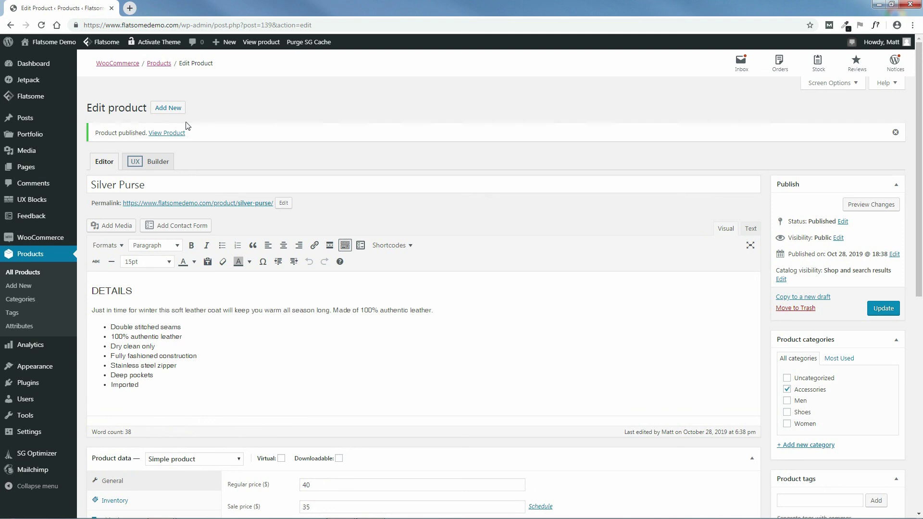
pyautogui.click(174, 138)
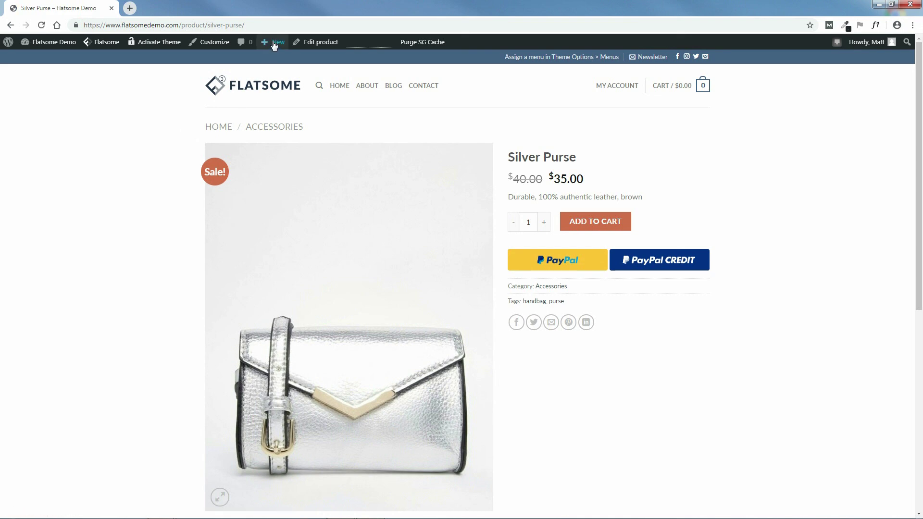
# Start a new product and name it Pink Jacket.
pyautogui.moveTo(269, 42)
pyautogui.click(270, 111)
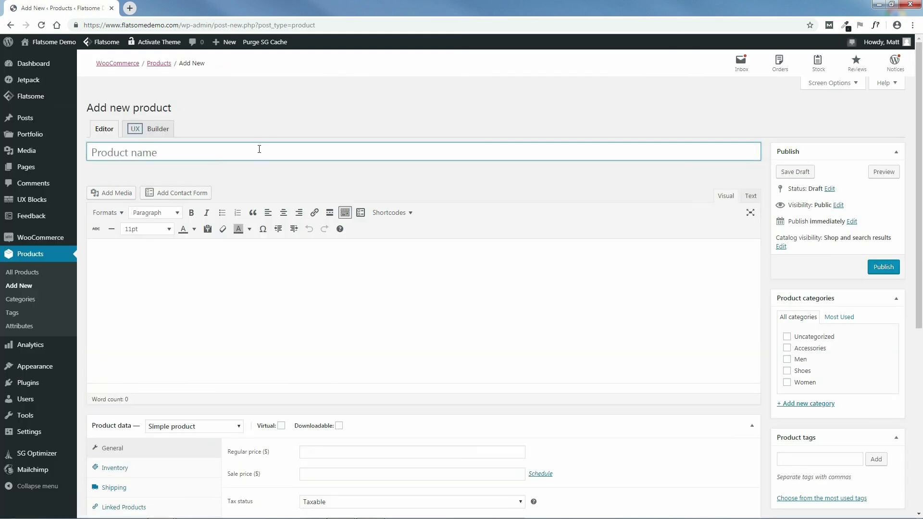
pyautogui.write('P')
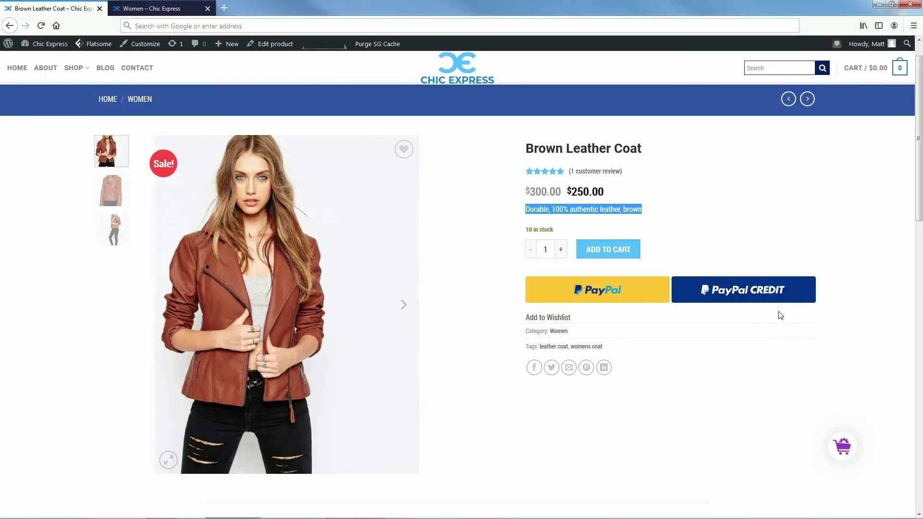
# Copy the DETAILS section from the Brown Leather Coat page in Firefox and paste it into the Pink Jacket's main description in Chrome.
pyautogui.scroll(-5, 780, 315)
pyautogui.moveTo(262, 339); pyautogui.dragTo(218, 190)
pyautogui.rightClick(235, 195)
pyautogui.click(244, 204)
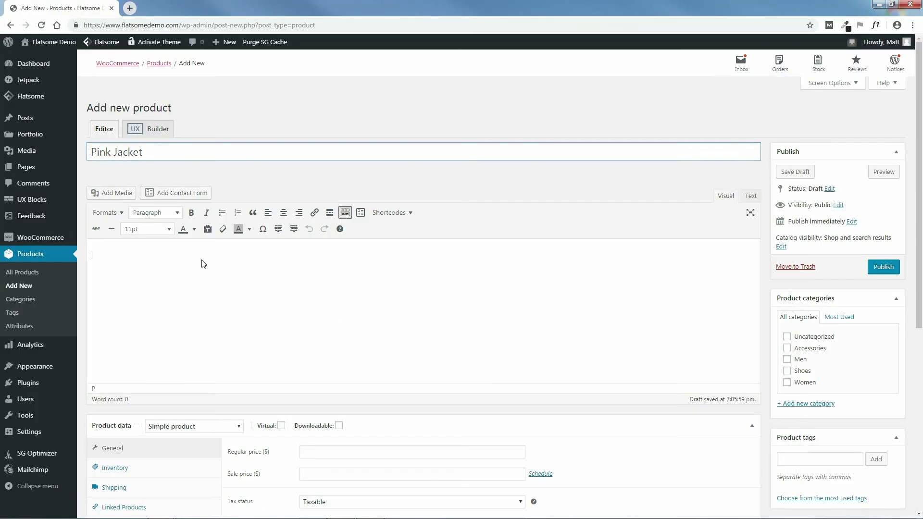
pyautogui.rightClick(202, 261)
pyautogui.click(215, 318)
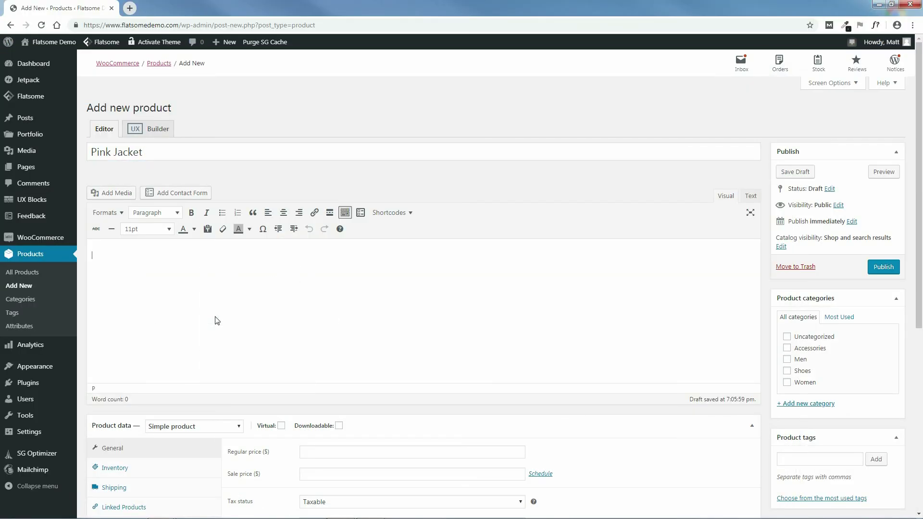
# Set the Pink Jacket's regular price to 60 and its sale price to 45.
pyautogui.scroll(-5, 336, 244)
pyautogui.click(327, 221)
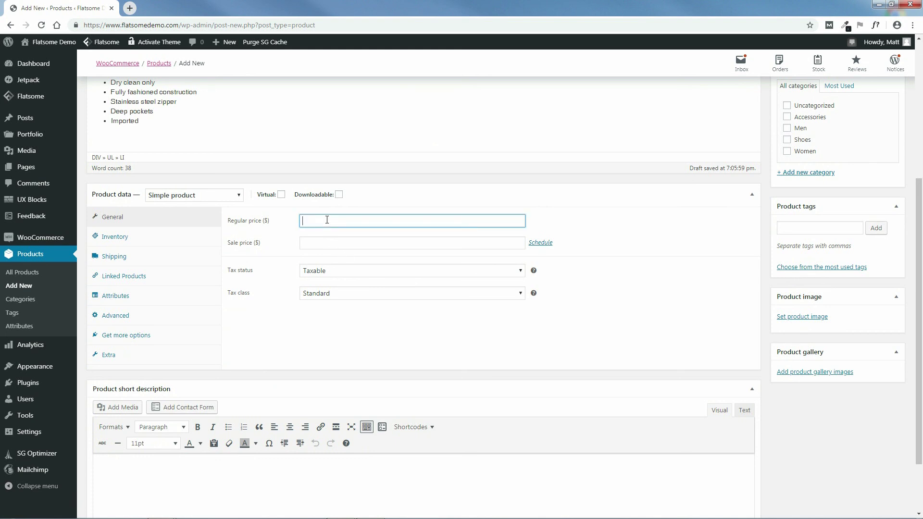
pyautogui.click(314, 244)
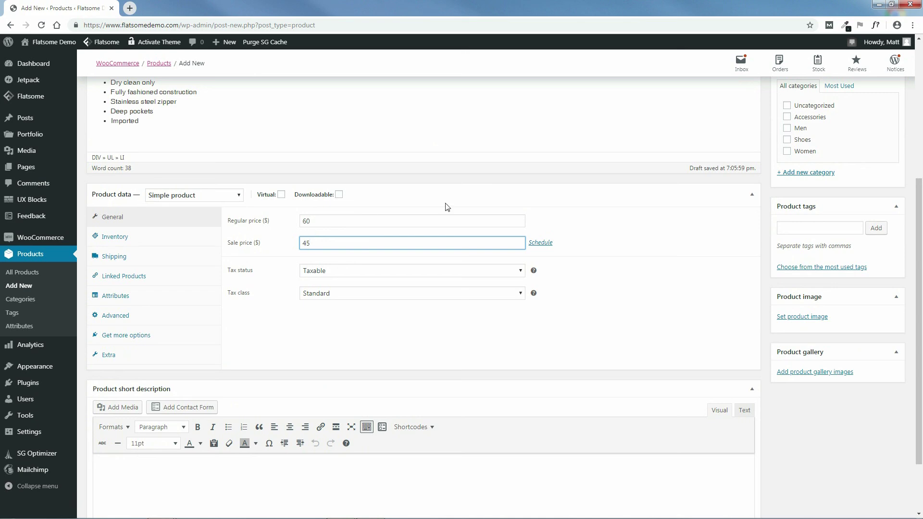
# Switch to Firefox and copy the line "Durable, 100% authentic leather, brown" for the Pink Jacket's short description.
pyautogui.scroll(-2, 447, 207)
pyautogui.click(352, 511)
pyautogui.moveTo(654, 246); pyautogui.dragTo(533, 242)
pyautogui.rightClick(536, 242)
pyautogui.moveTo(704, 239); pyautogui.dragTo(526, 242)
pyautogui.rightClick(535, 243)
pyautogui.click(542, 250)
# Return to Chrome and paste the copied line into the Pink Jacket's short description.
pyautogui.click(876, 4)
pyautogui.click(183, 393)
pyautogui.rightClick(184, 390)
pyautogui.click(205, 316)
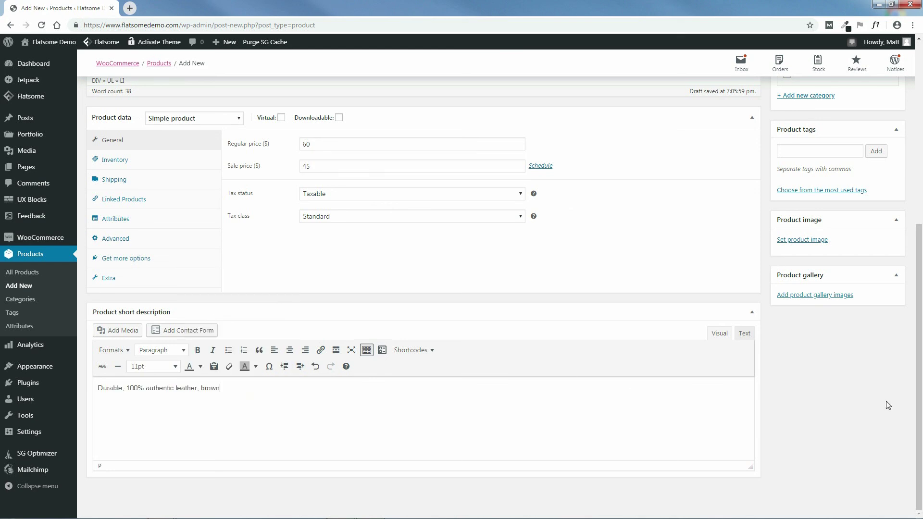
# Assign the Pink Jacket to the Women category and add the product tag jacket.
pyautogui.scroll(6, 922, 260)
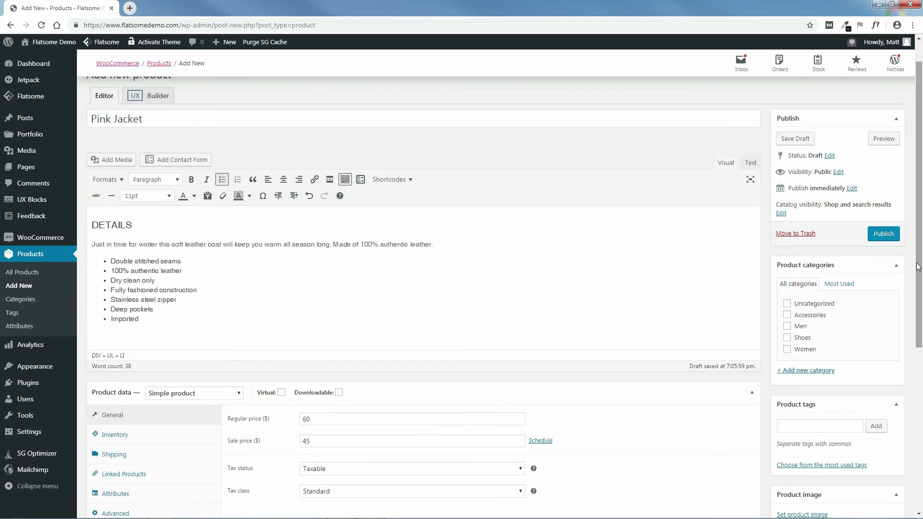
pyautogui.click(787, 349)
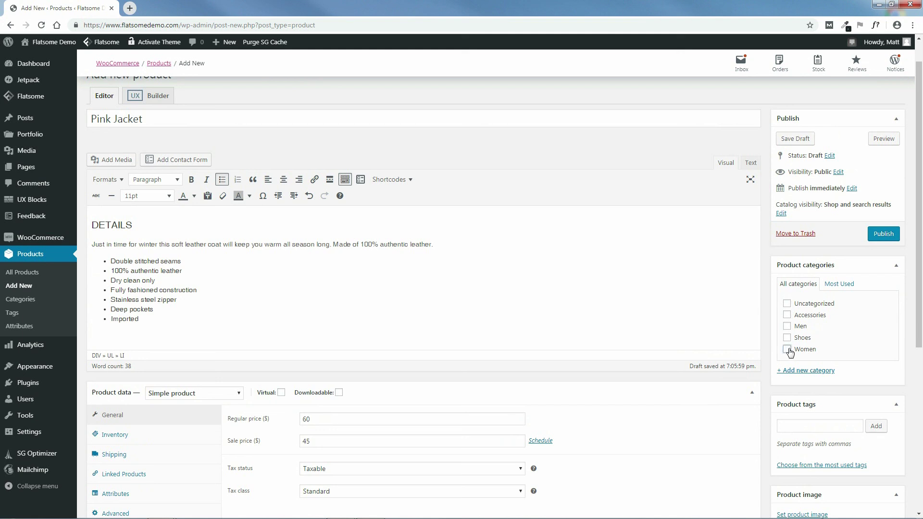
pyautogui.scroll(-2, 921, 347)
pyautogui.scroll(-1, 922, 347)
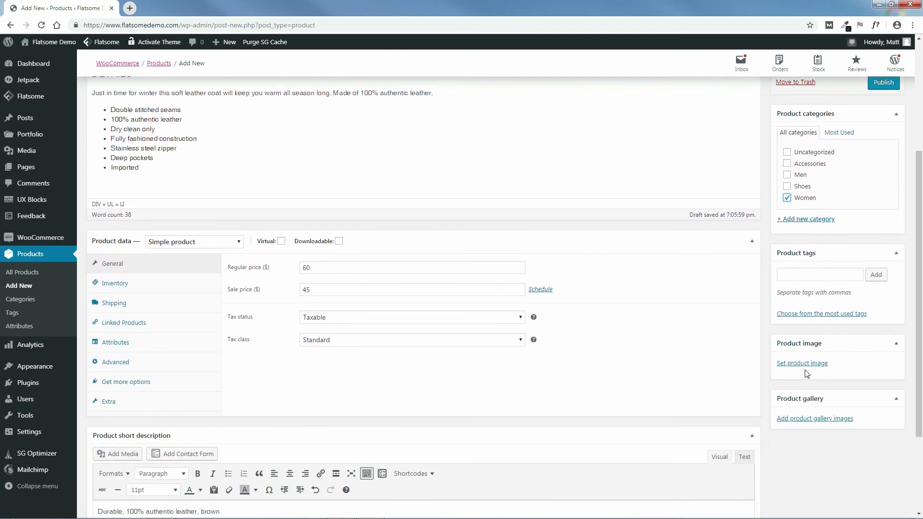
pyautogui.click(789, 274)
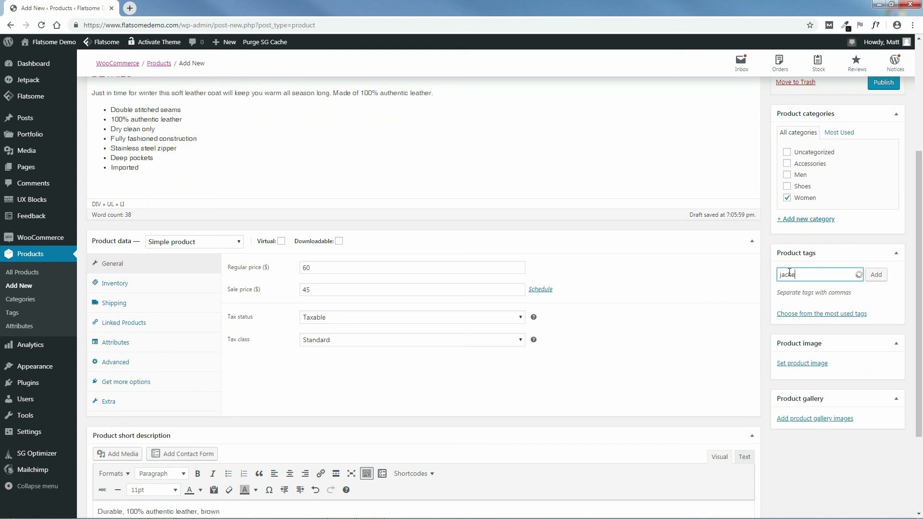
pyautogui.write('jacket')
pyautogui.click(876, 274)
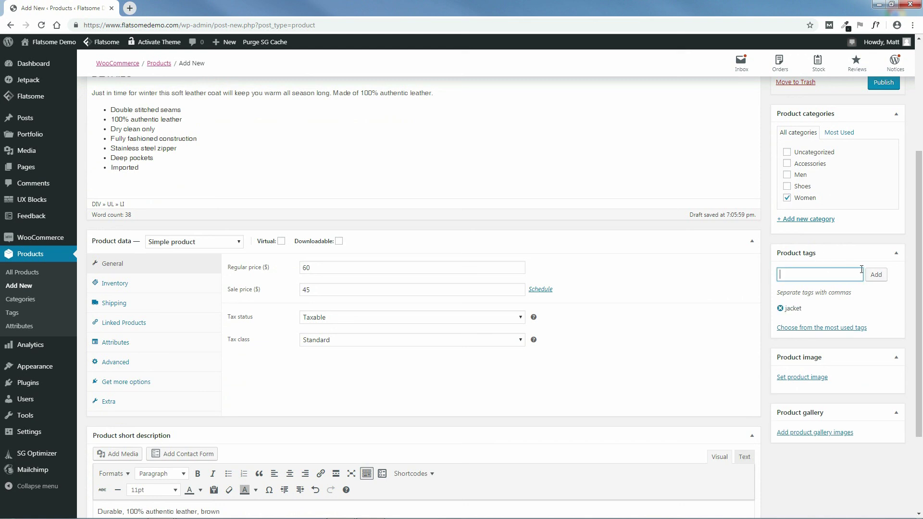
# Upload the three images from the WOMENS CLOTHING > JACKET folder and set the close front view as the Pink Jacket's product image.
pyautogui.click(805, 378)
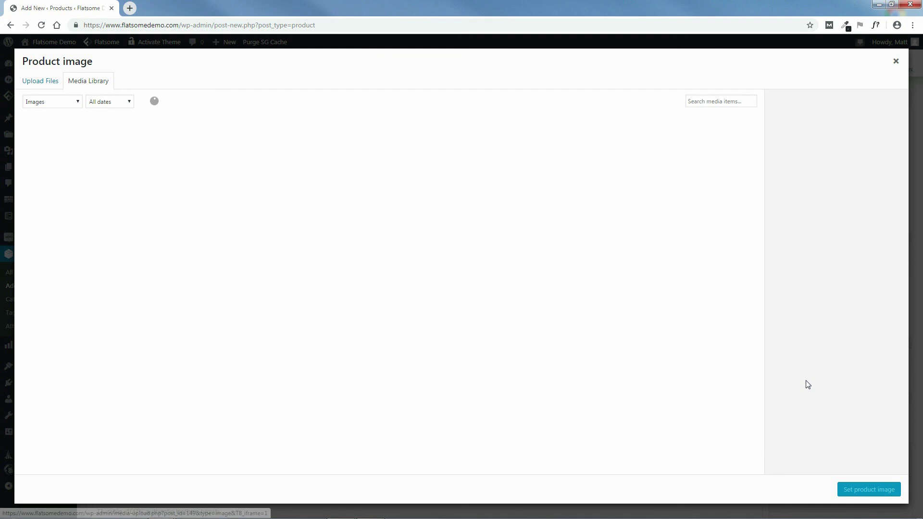
pyautogui.click(42, 85)
pyautogui.click(462, 256)
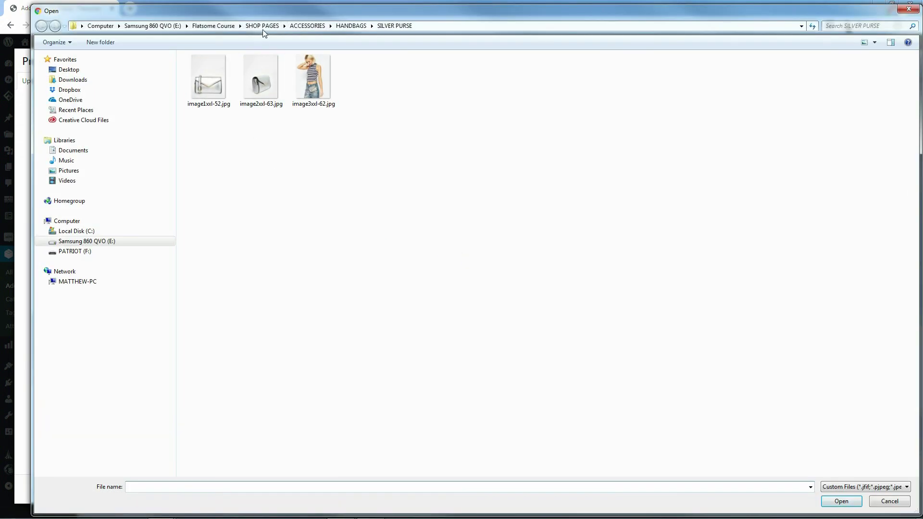
pyautogui.click(264, 26)
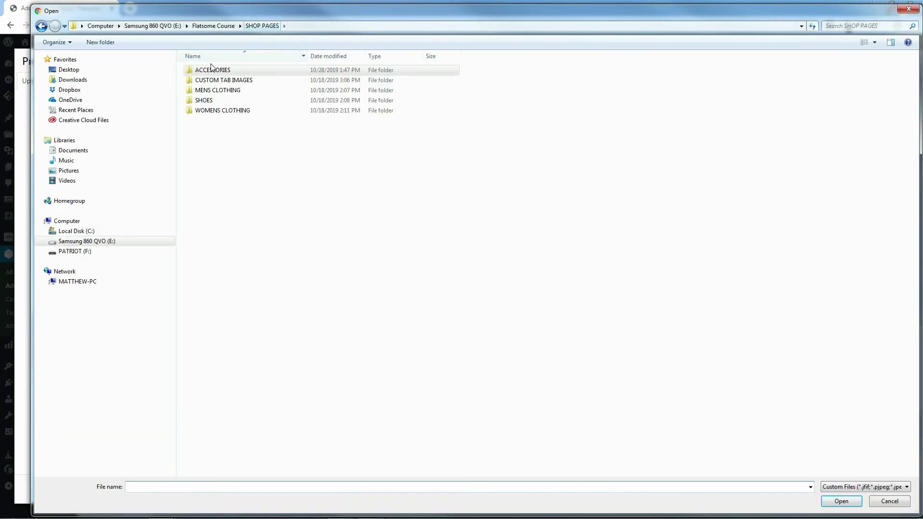
pyautogui.doubleClick(203, 111)
pyautogui.doubleClick(205, 91)
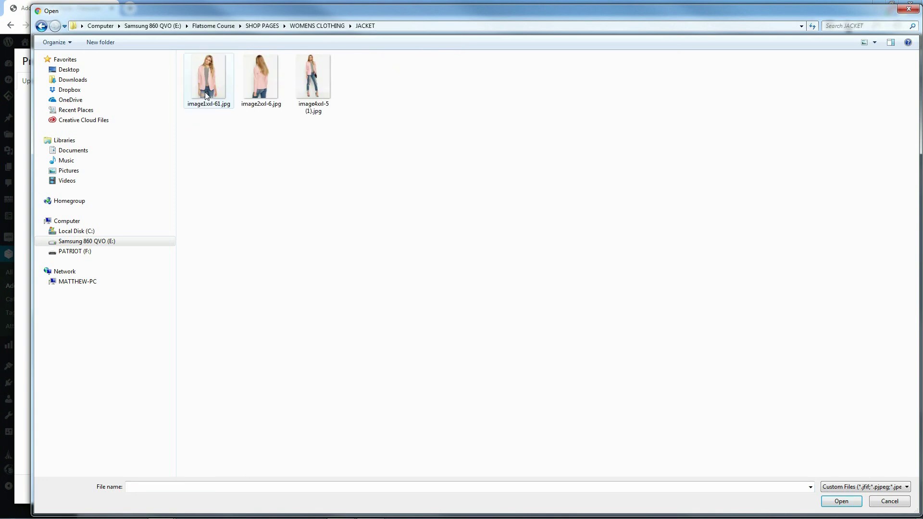
pyautogui.moveTo(193, 143); pyautogui.dragTo(337, 54)
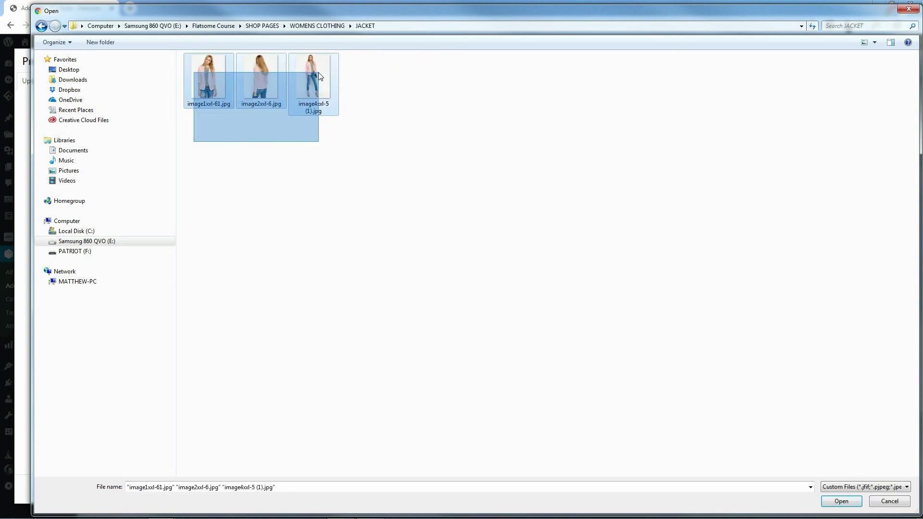
pyautogui.click(842, 501)
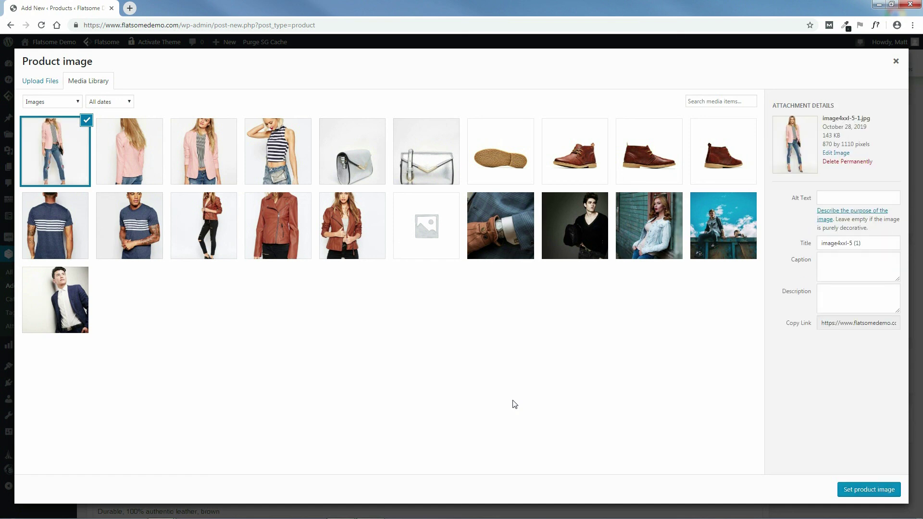
pyautogui.click(206, 144)
pyautogui.click(855, 489)
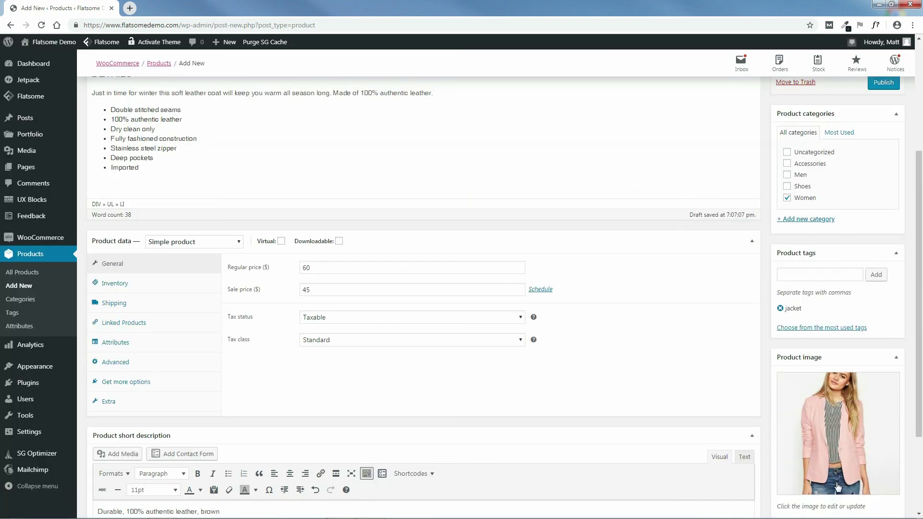
# Add the full-length image4xxl-5-1.jpg and the back view image2xxl-6.jpg to the Pink Jacket's product gallery.
pyautogui.scroll(-3, 836, 485)
pyautogui.click(794, 454)
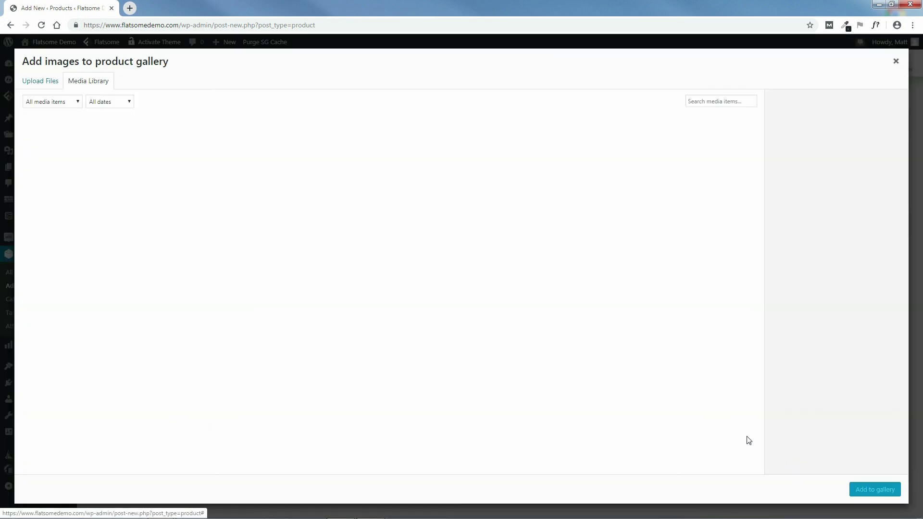
pyautogui.click(56, 165)
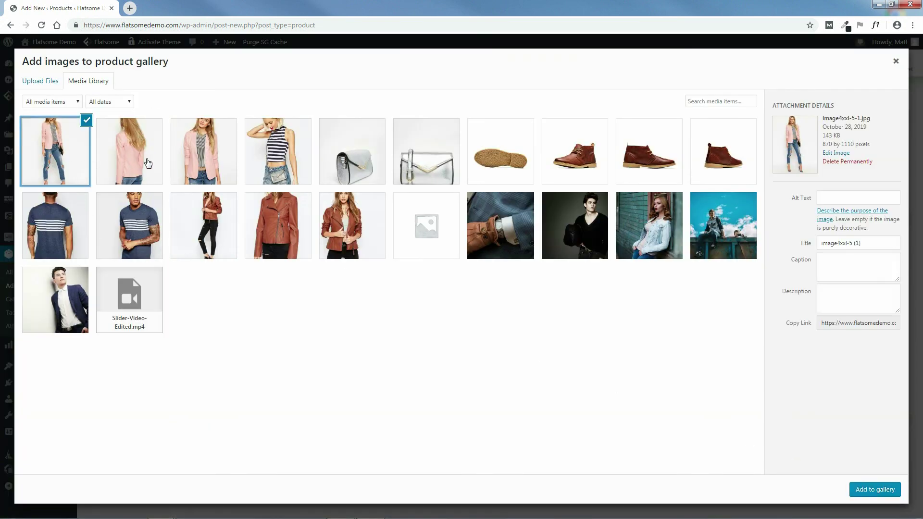
pyautogui.click(124, 159)
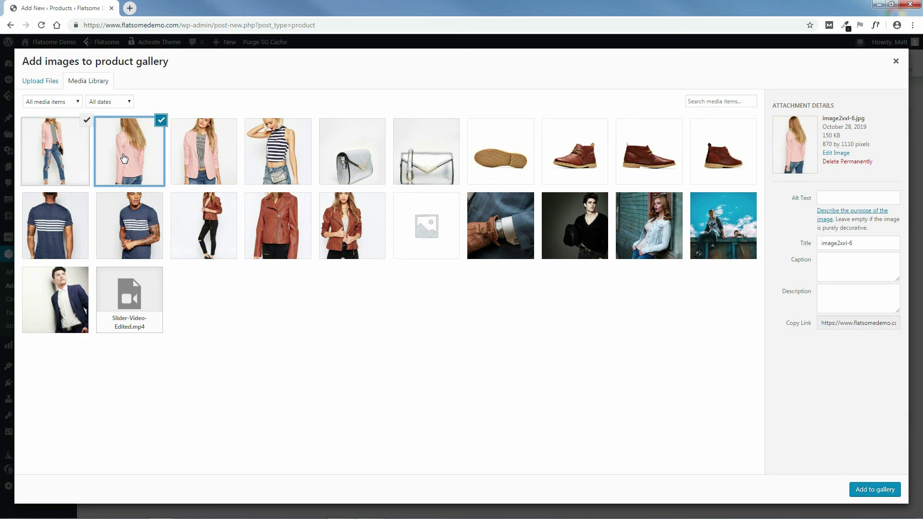
pyautogui.click(875, 489)
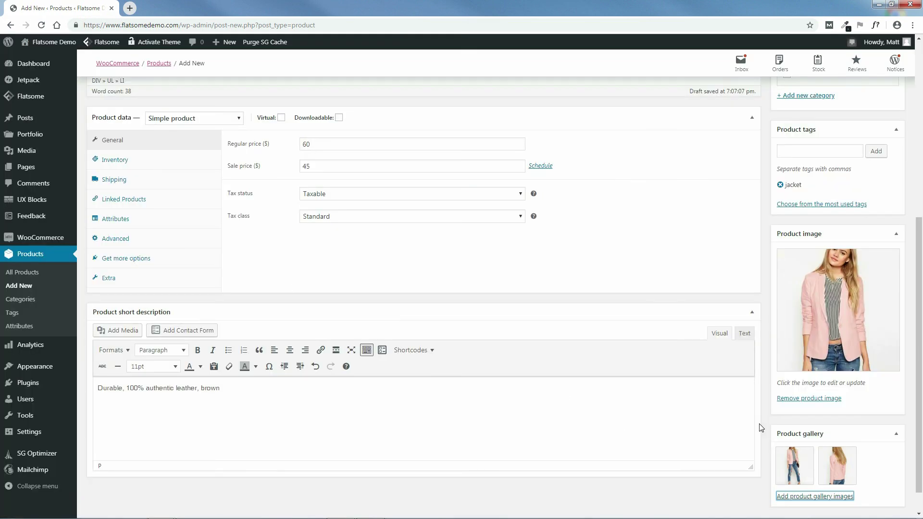
# Publish the Pink Jacket product and view its page on the site.
pyautogui.scroll(6, 894, 217)
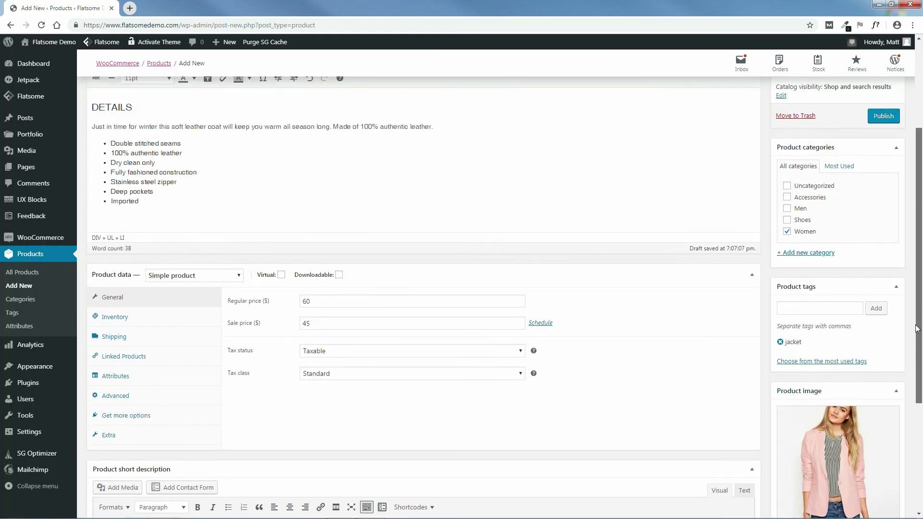
pyautogui.click(886, 268)
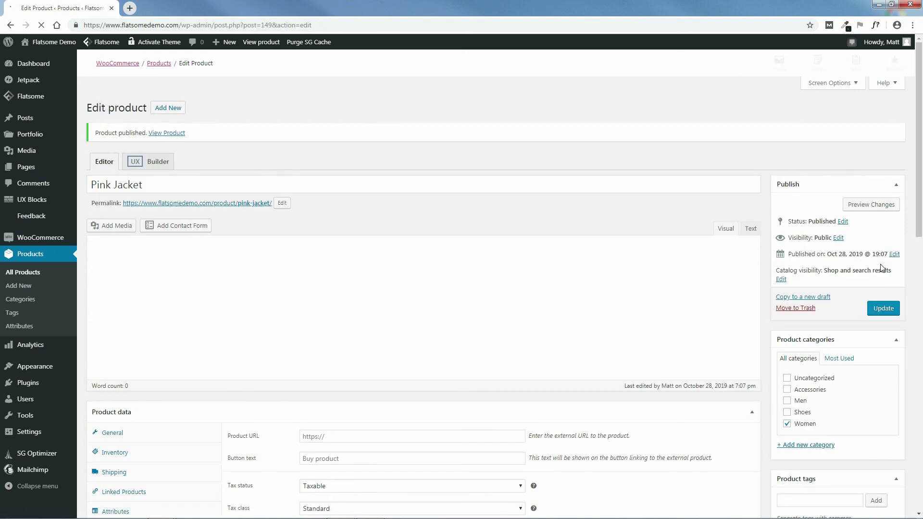
pyautogui.click(165, 135)
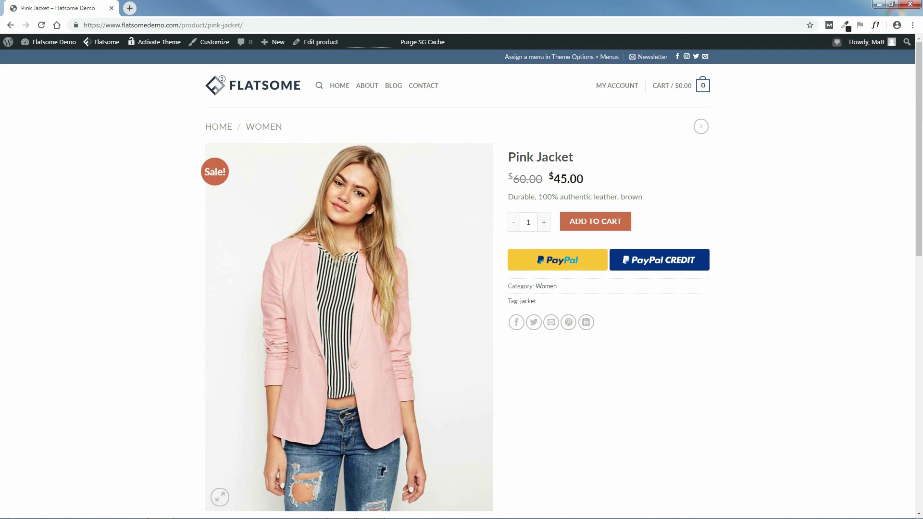
# Open the site's menu editor, add the Shop page to the Main Menu and place it directly below Home.
pyautogui.moveTo(45, 46)
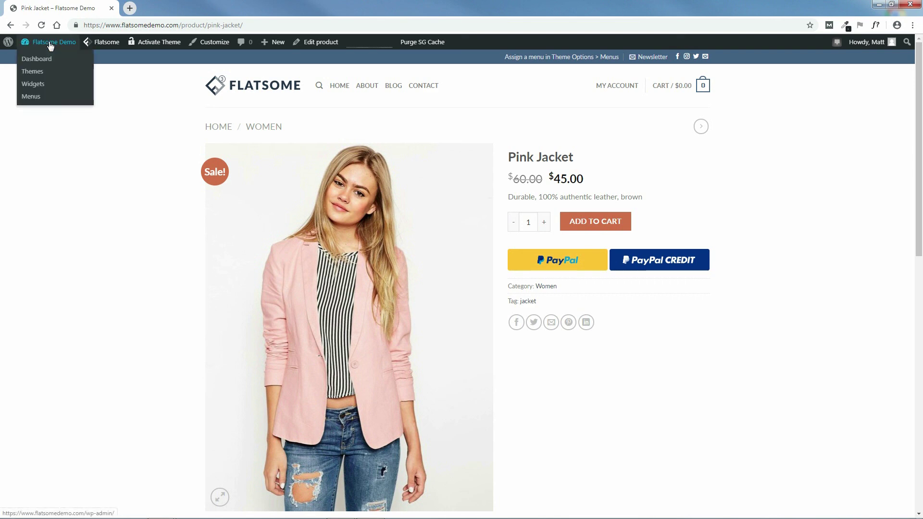
pyautogui.click(37, 59)
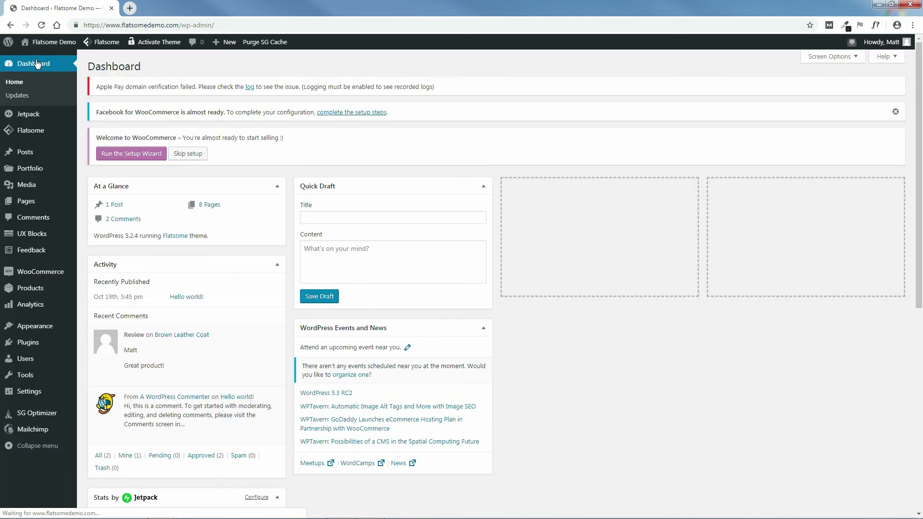
pyautogui.moveTo(30, 327)
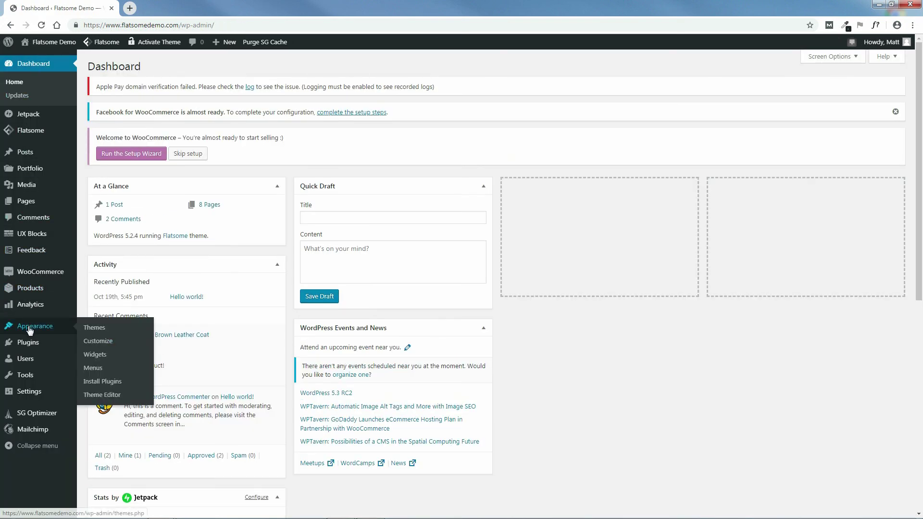
pyautogui.click(94, 369)
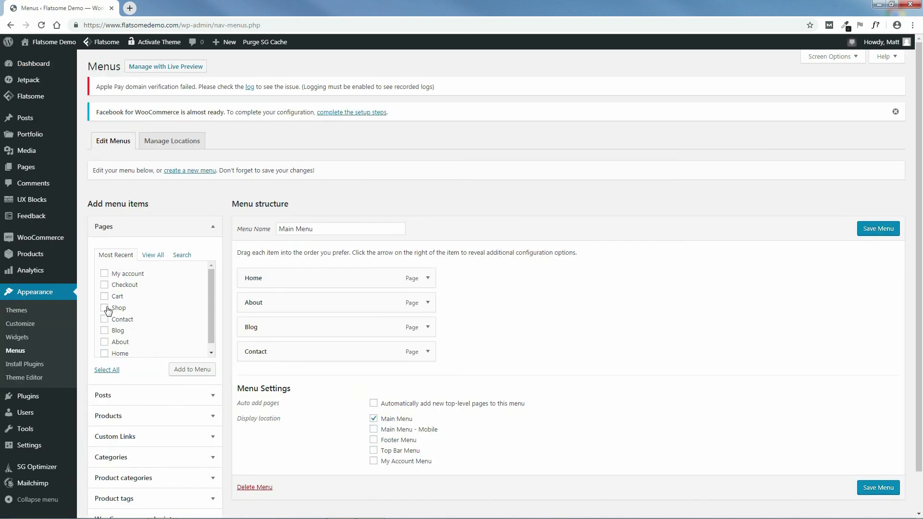
pyautogui.click(105, 308)
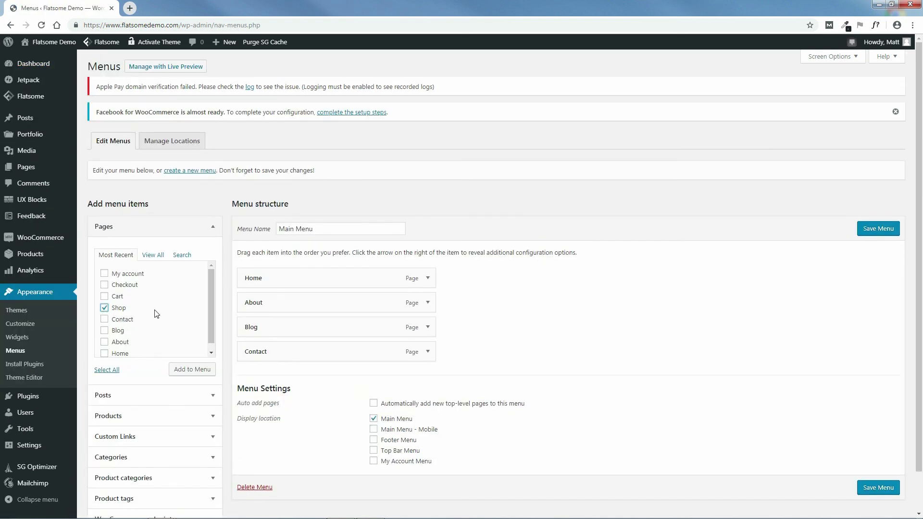
pyautogui.click(190, 373)
pyautogui.moveTo(291, 380); pyautogui.dragTo(291, 305)
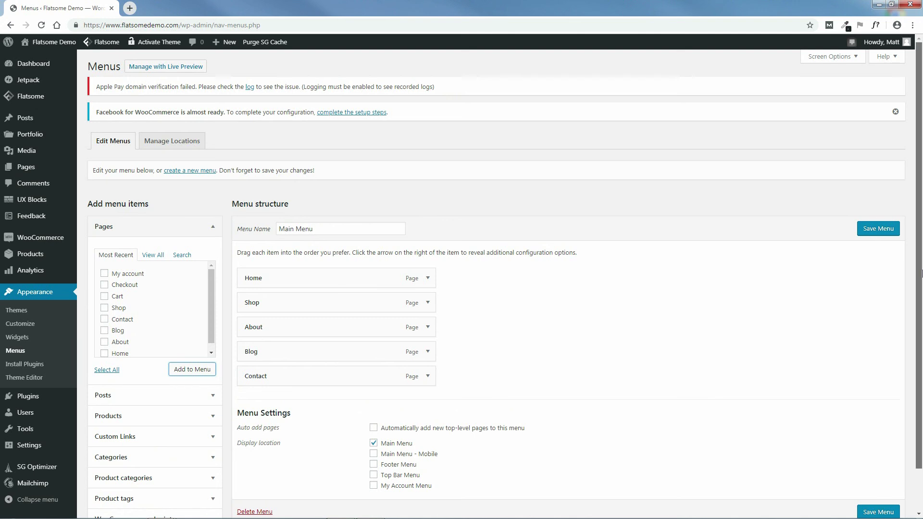
# Add all four product categories, Women, Men, Shoes and Accessories, to the Main Menu.
pyautogui.scroll(-1, 921, 272)
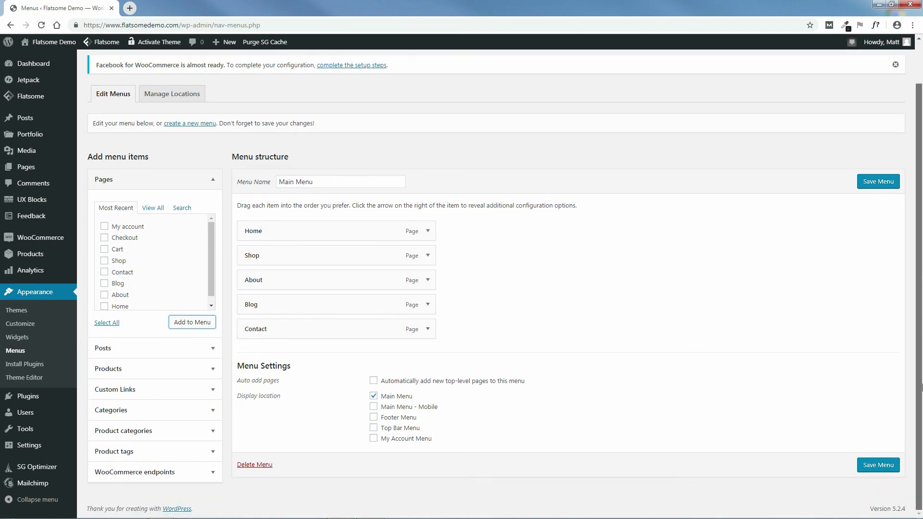
pyautogui.click(139, 433)
pyautogui.click(107, 388)
pyautogui.click(192, 390)
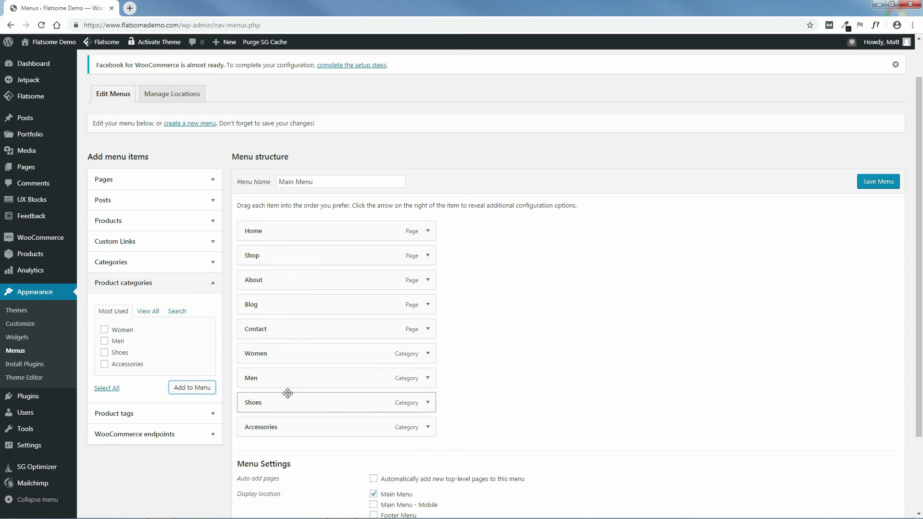
# Nest Women, Men, Shoes and Accessories in that order as sub items under Shop and save the Main Menu.
pyautogui.moveTo(281, 354); pyautogui.dragTo(302, 281)
pyautogui.moveTo(309, 378); pyautogui.dragTo(295, 304)
pyautogui.moveTo(305, 403); pyautogui.dragTo(293, 327)
pyautogui.moveTo(275, 423); pyautogui.dragTo(290, 351)
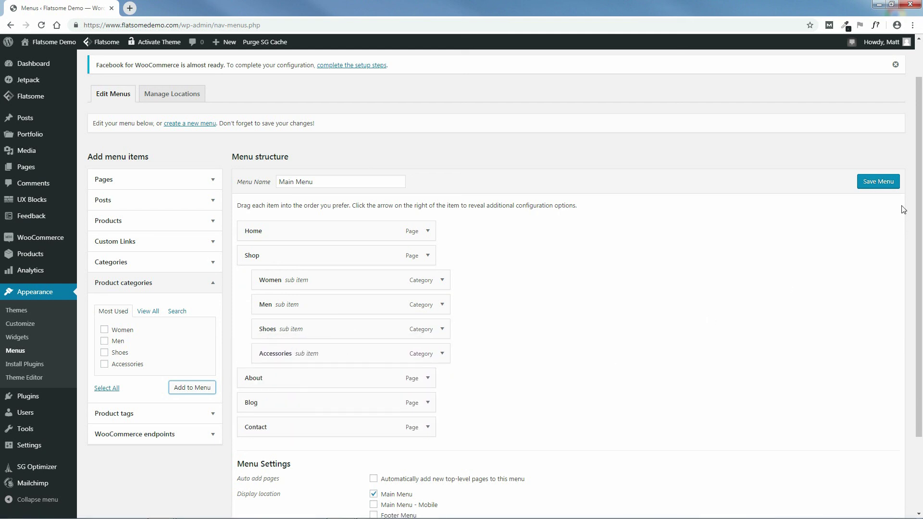
pyautogui.click(881, 182)
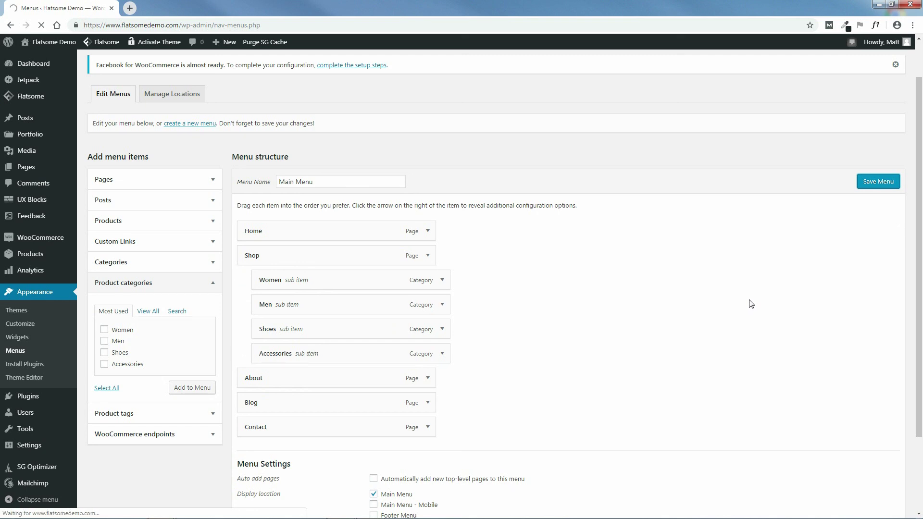
# Examine the saved menu structure and the WooCommerce endpoints available as menu items.
pyautogui.scroll(-2, 921, 291)
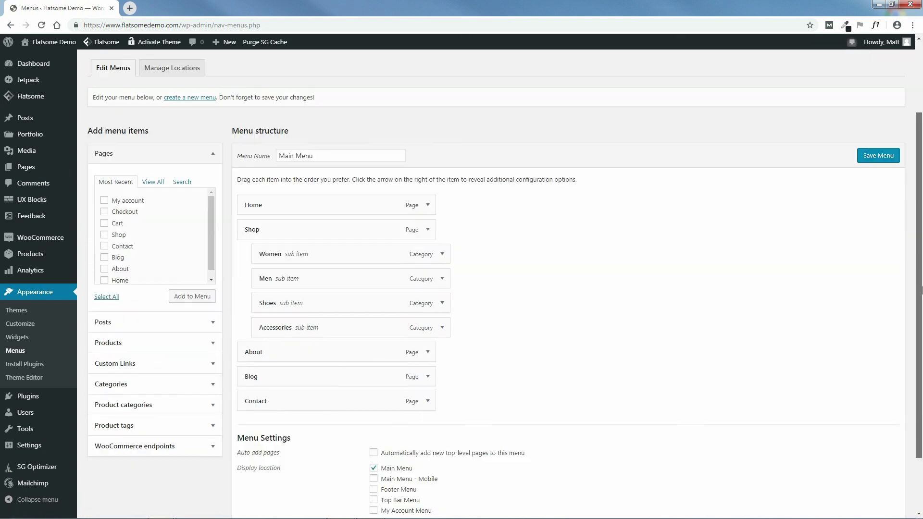
pyautogui.scroll(-2, 921, 291)
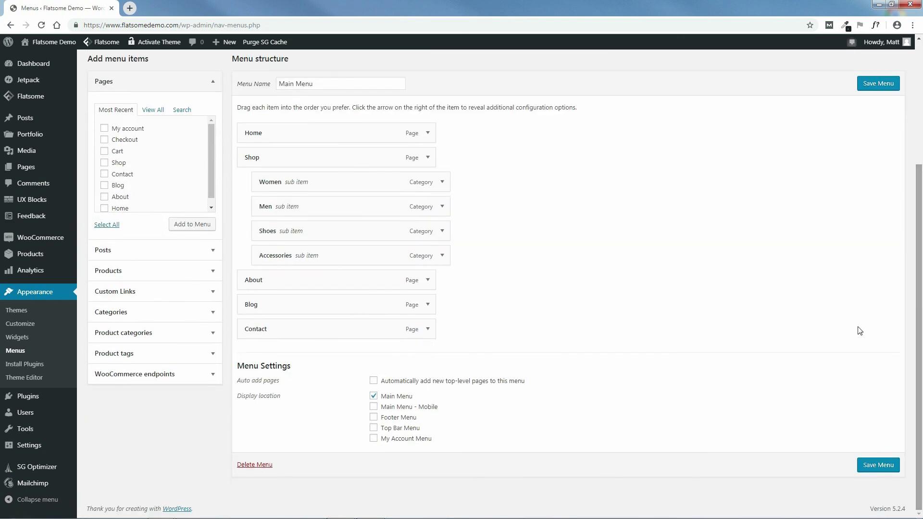
pyautogui.click(207, 377)
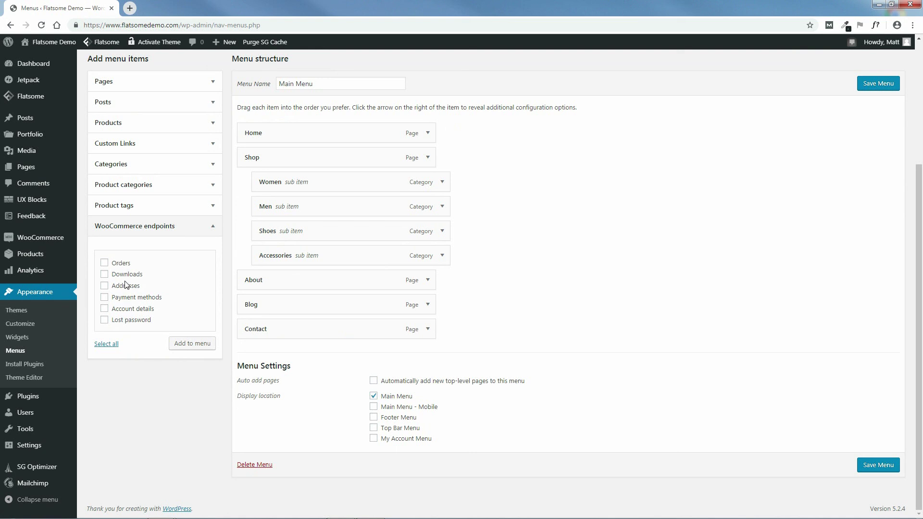
pyautogui.moveTo(919, 339); pyautogui.dragTo(915, 214)
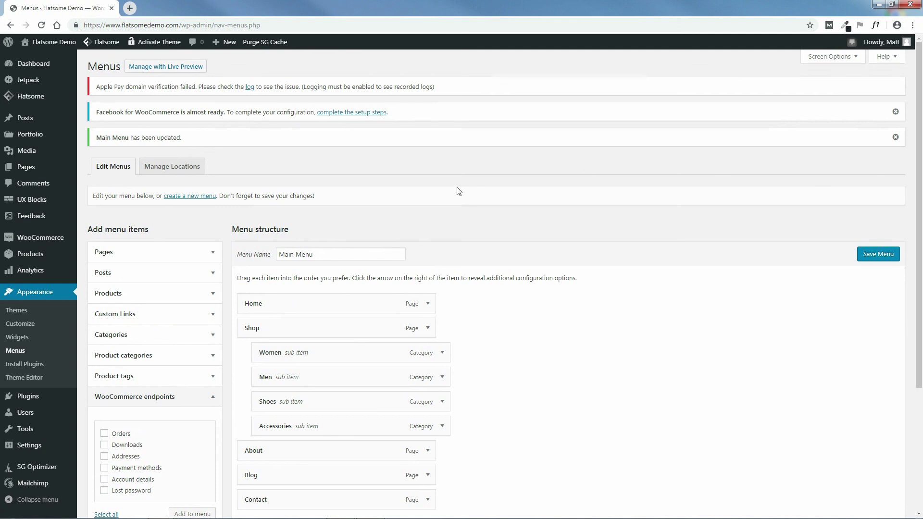
# Visit the live site and check the Women, Men and Shoes category pages through the Shop menu.
pyautogui.moveTo(34, 43)
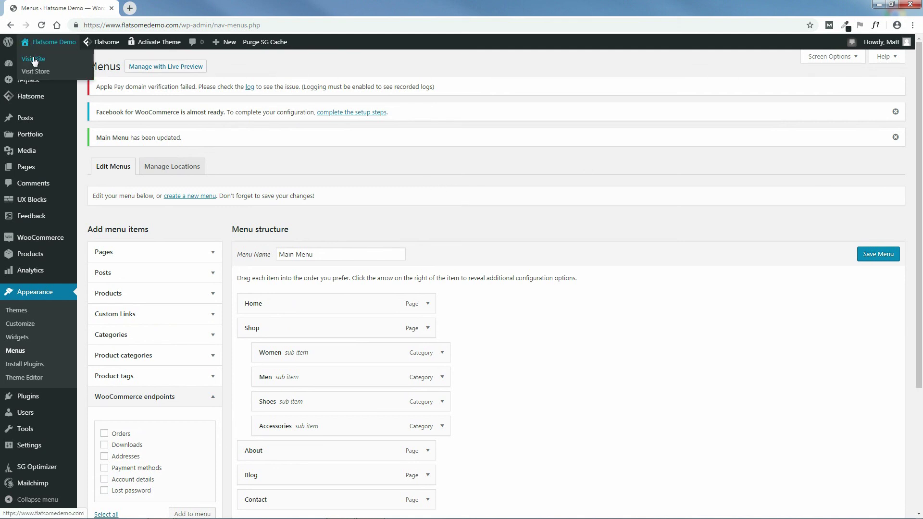
pyautogui.click(34, 61)
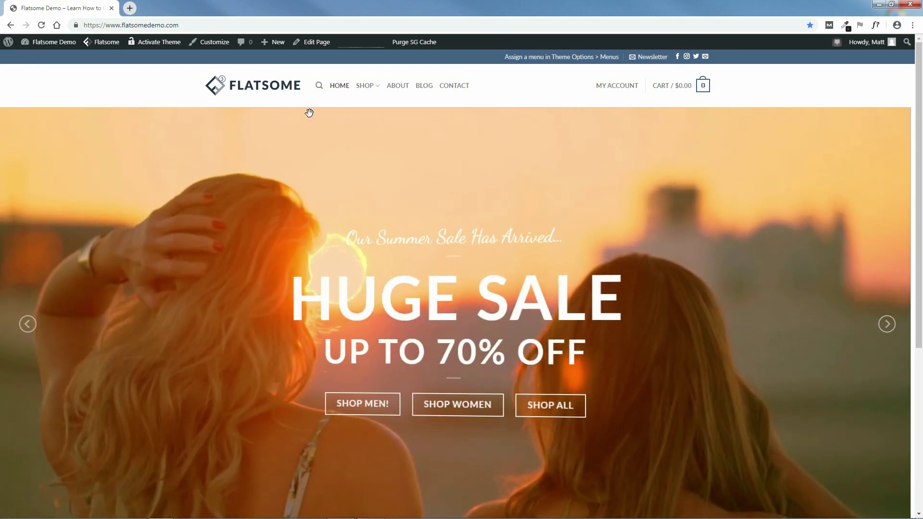
pyautogui.moveTo(367, 89)
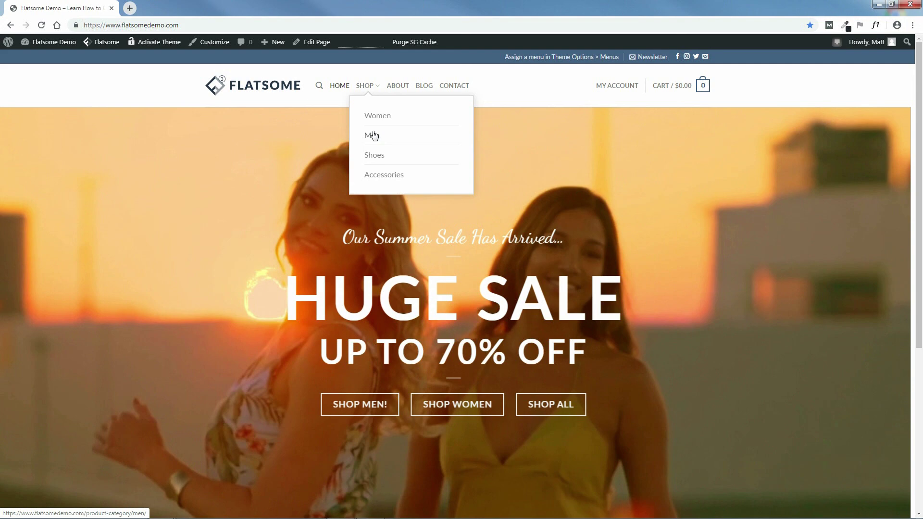
pyautogui.click(378, 118)
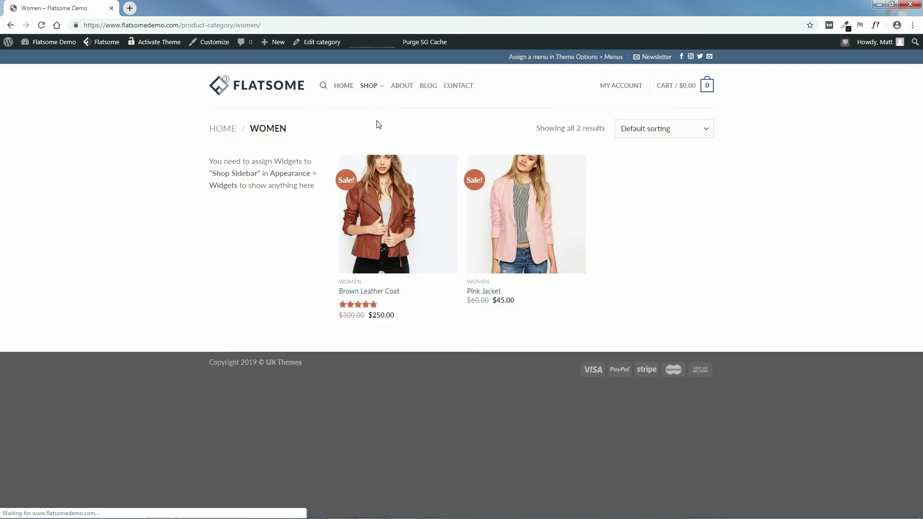
pyautogui.moveTo(372, 90)
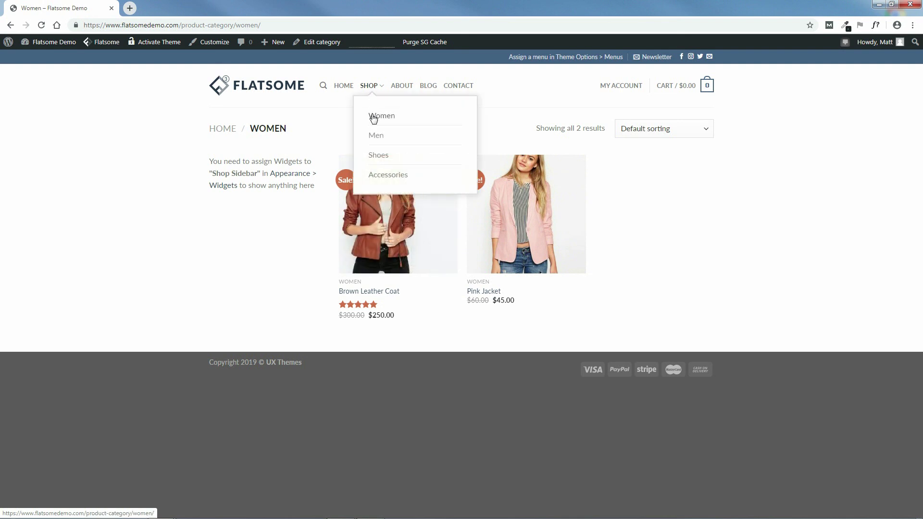
pyautogui.click(376, 139)
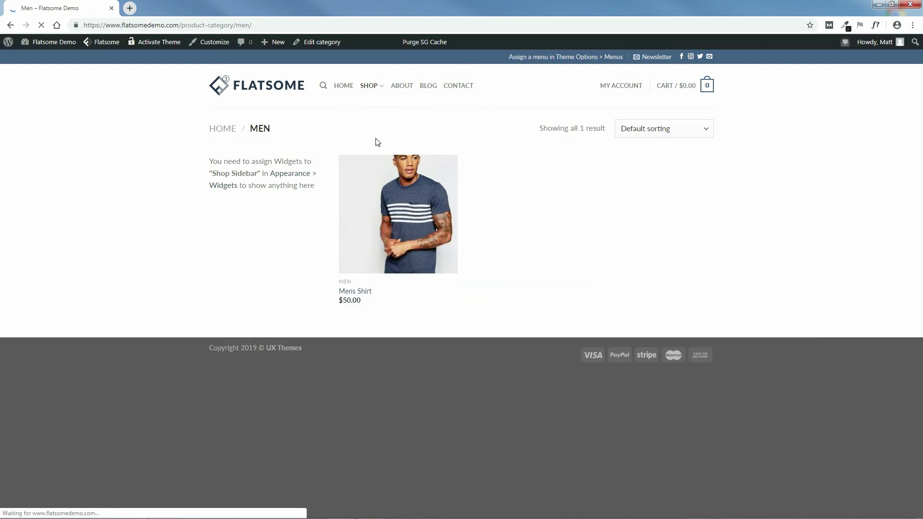
pyautogui.moveTo(372, 86)
pyautogui.click(383, 161)
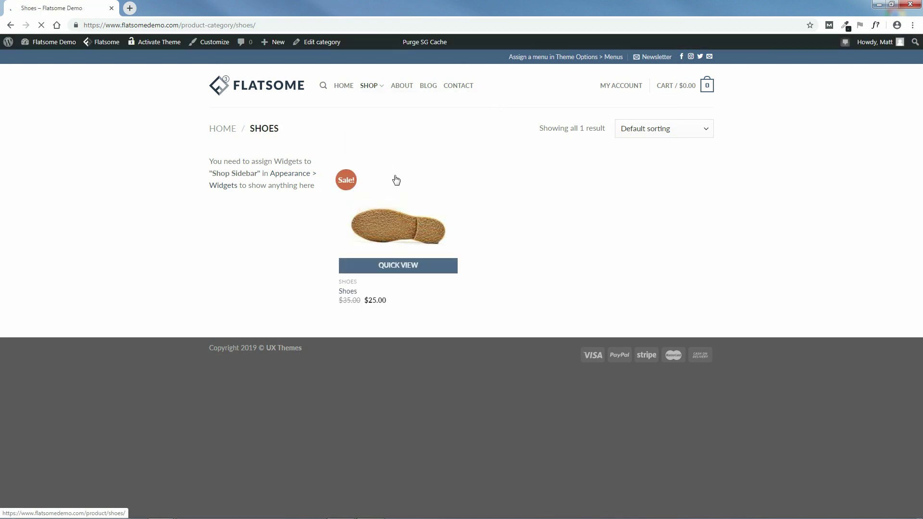
# Check the Accessories and Women category pages through the Shop menu on the live site.
pyautogui.moveTo(368, 85)
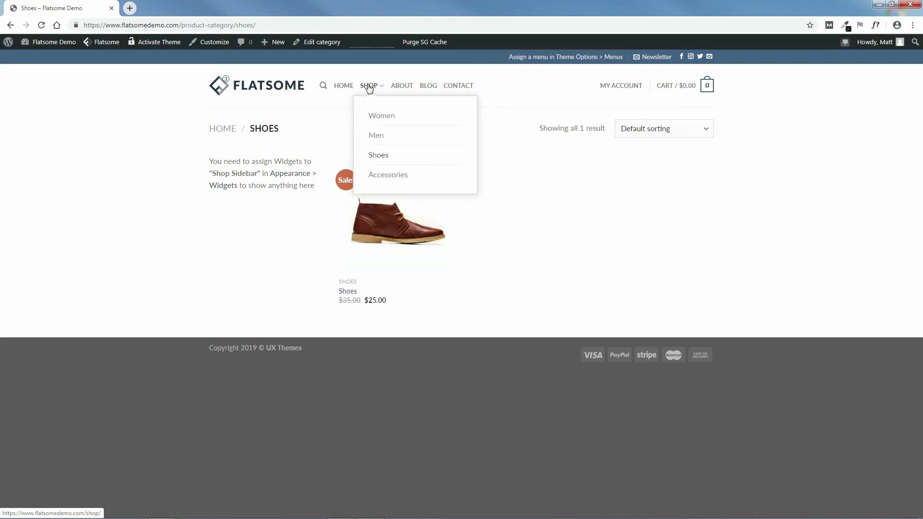
pyautogui.click(381, 175)
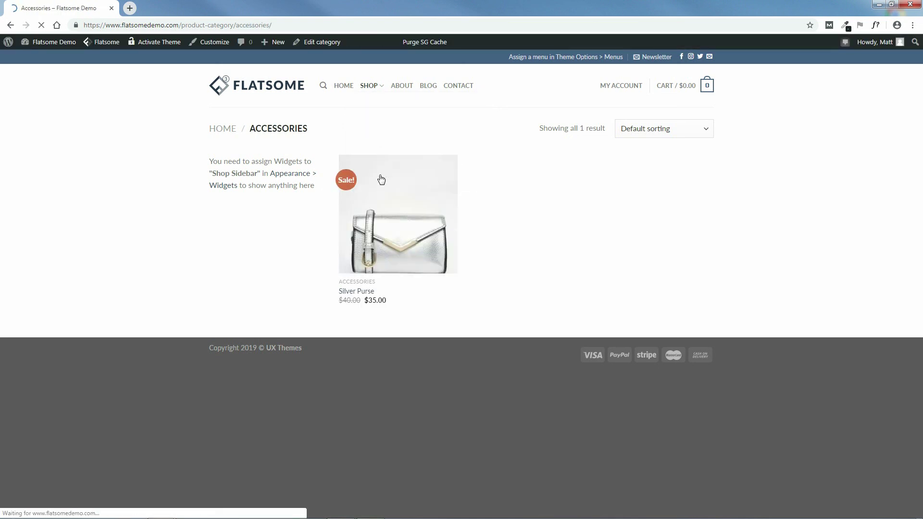
pyautogui.moveTo(370, 86)
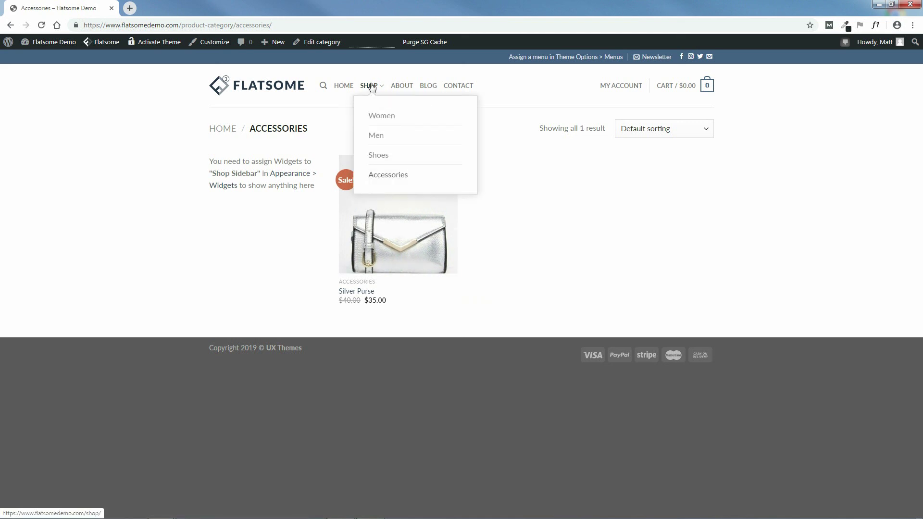
pyautogui.click(381, 118)
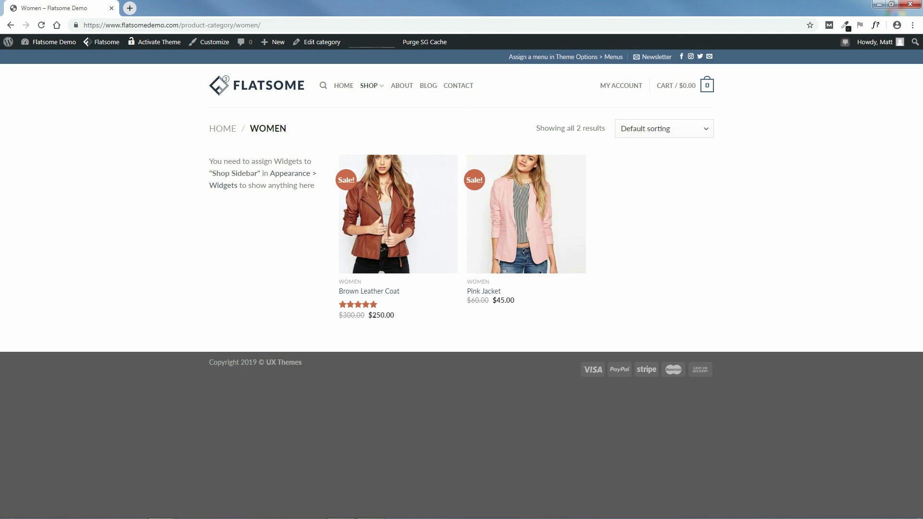
# Open the Product Catalog customization settings for the shop from the Women category page.
pyautogui.moveTo(214, 45)
pyautogui.click(212, 59)
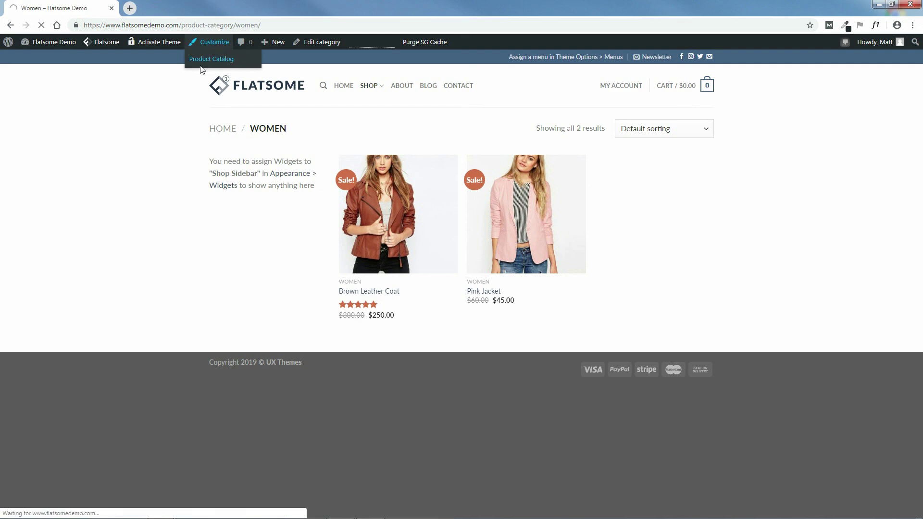
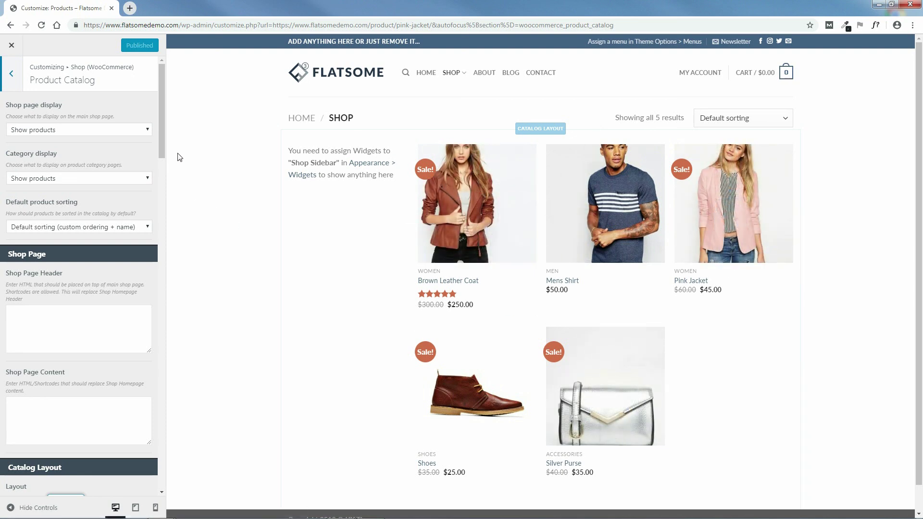
pyautogui.moveTo(163, 118); pyautogui.dragTo(113, 119)
# Try Show categories and Show categories & products as the shop page display, and return it to Show products.
pyautogui.click(98, 132)
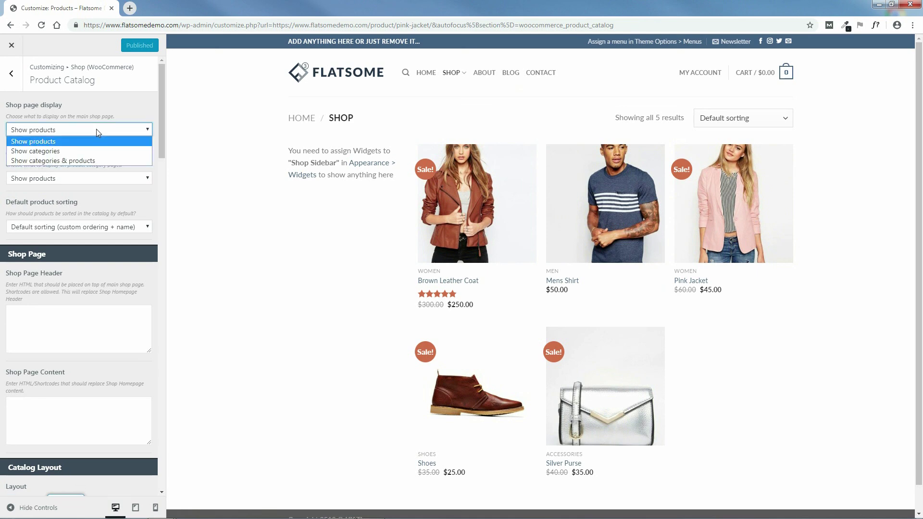
pyautogui.click(56, 151)
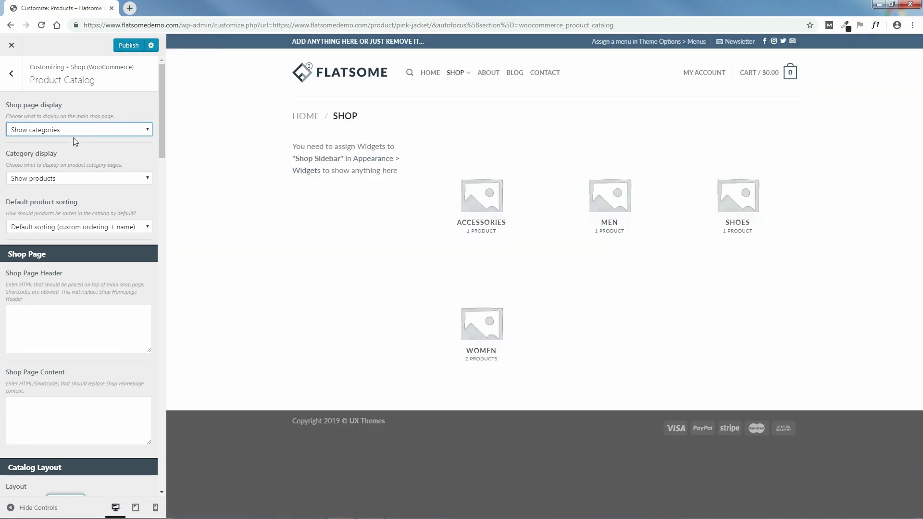
pyautogui.click(75, 134)
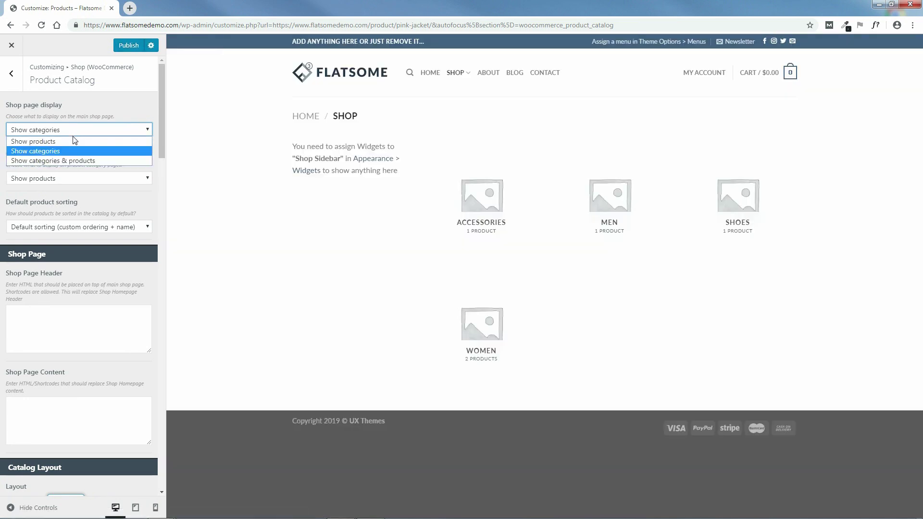
pyautogui.click(73, 161)
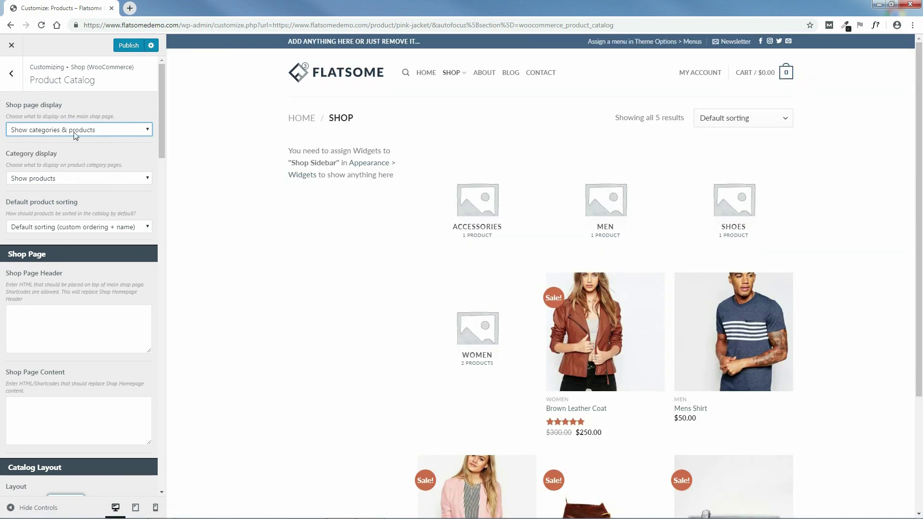
pyautogui.click(74, 133)
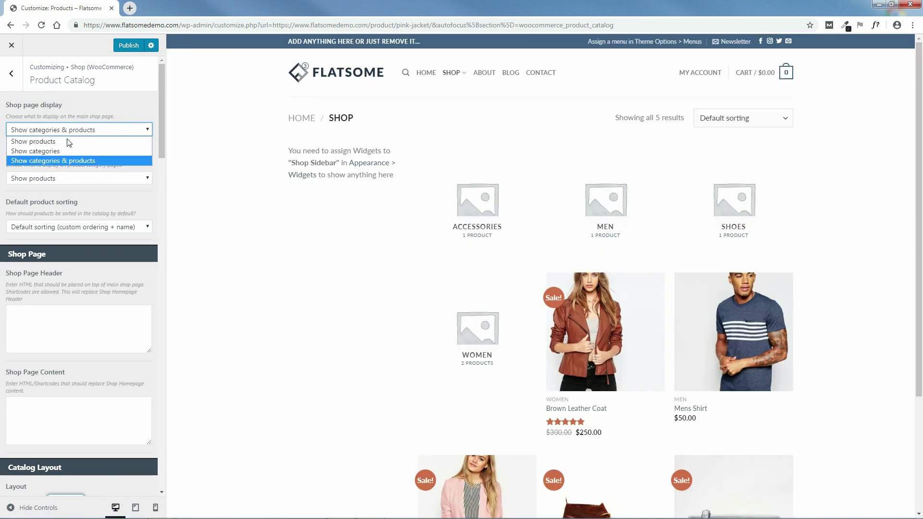
pyautogui.click(65, 141)
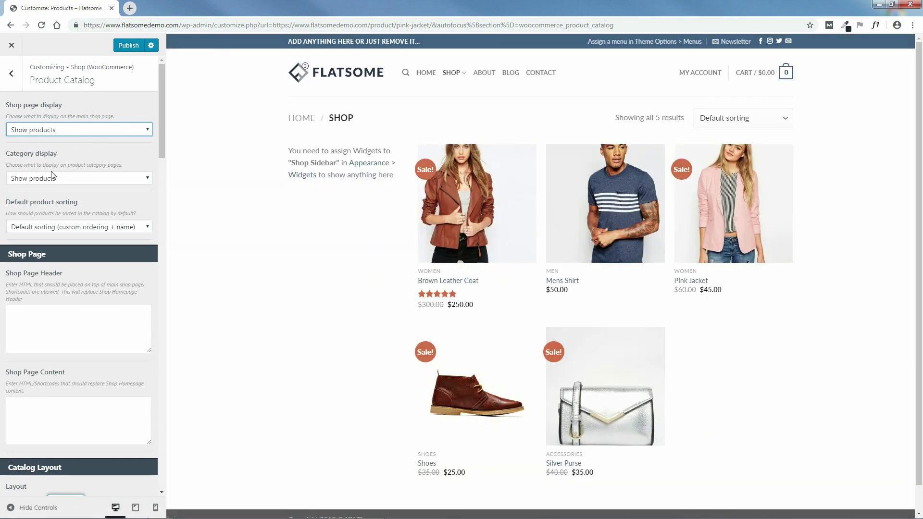
# Try Show subcategories as the category display and set it back to Show products.
pyautogui.click(53, 176)
pyautogui.click(53, 200)
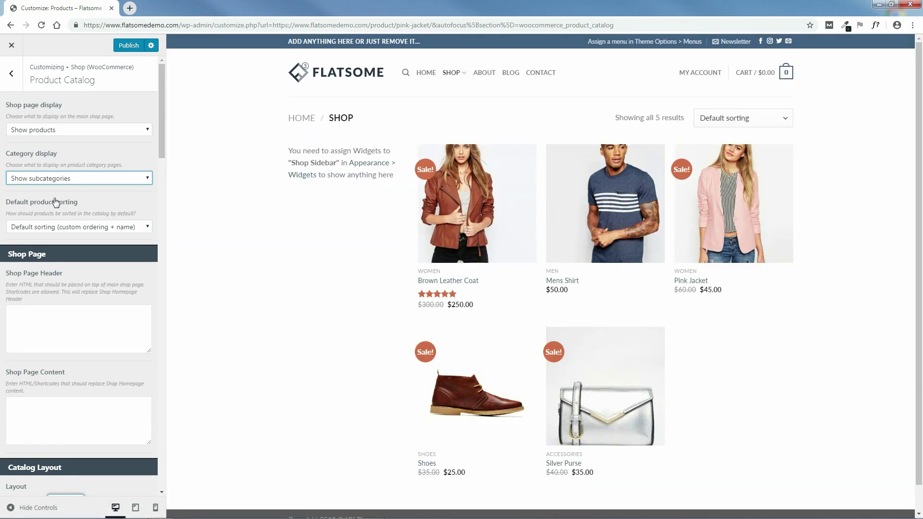
pyautogui.click(61, 182)
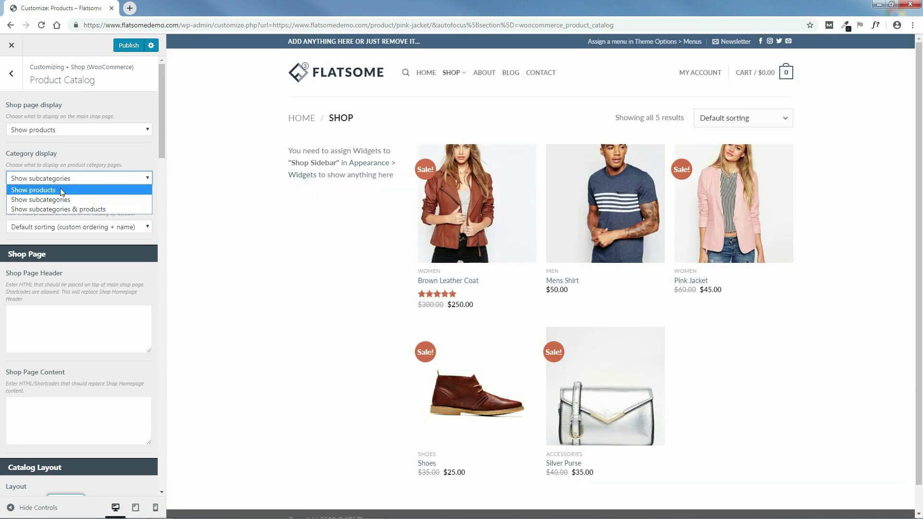
pyautogui.click(61, 189)
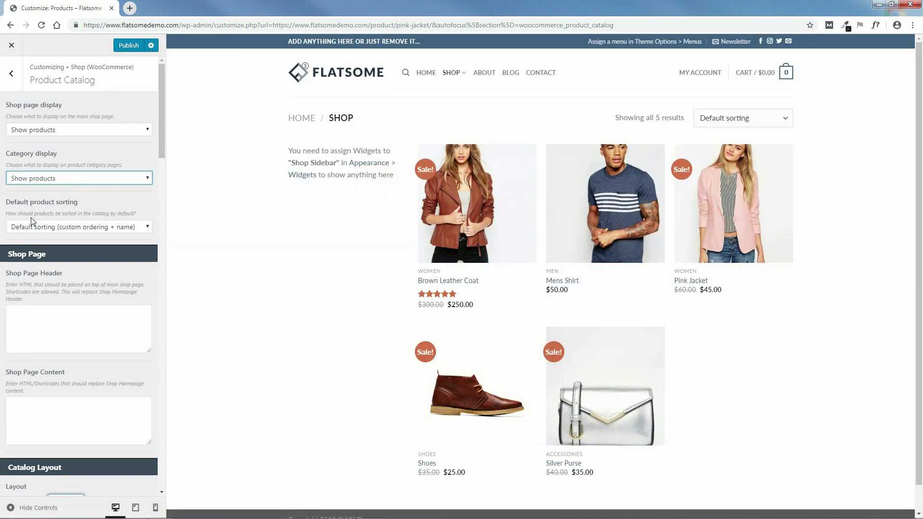
# Try sorting products by ascending price by default, and restore Default sorting (custom ordering + name).
pyautogui.click(85, 228)
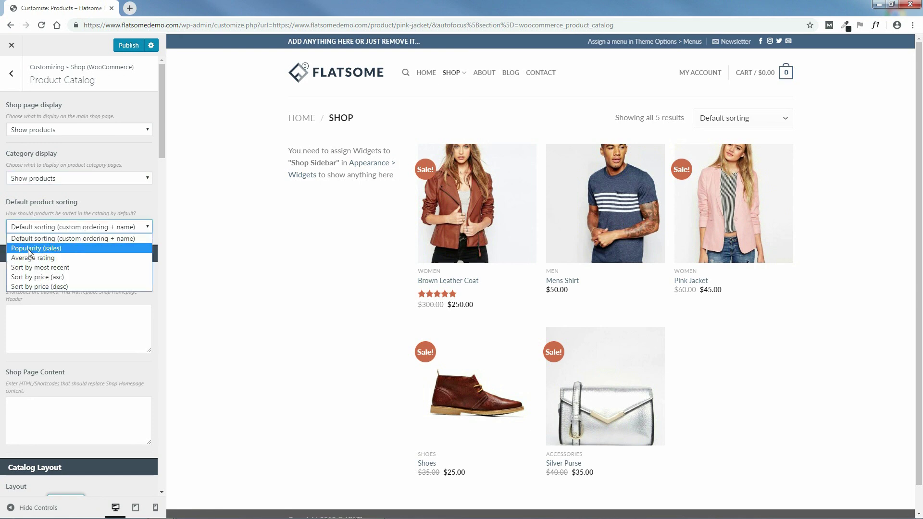
pyautogui.click(52, 277)
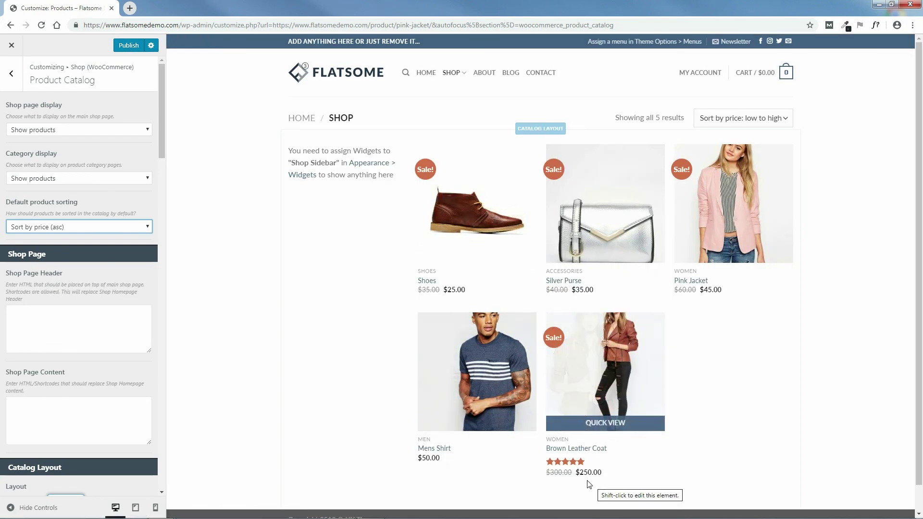
pyautogui.click(94, 229)
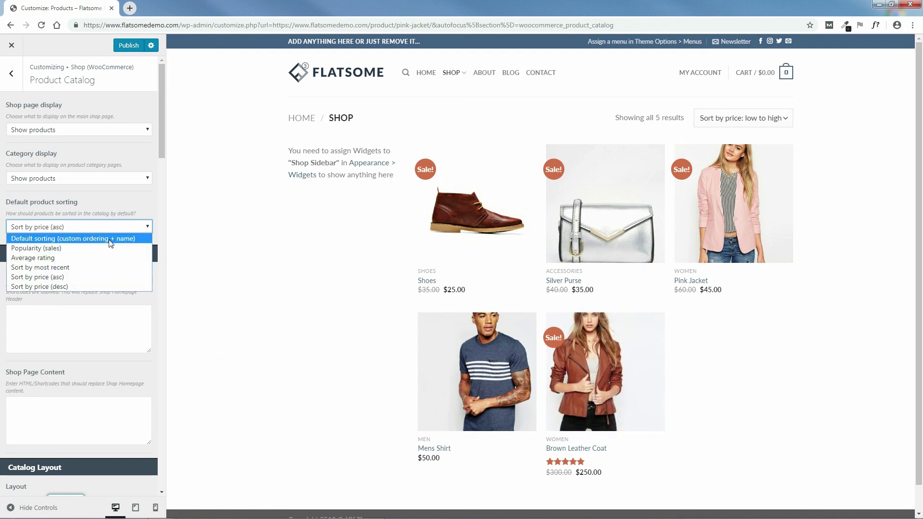
pyautogui.click(98, 239)
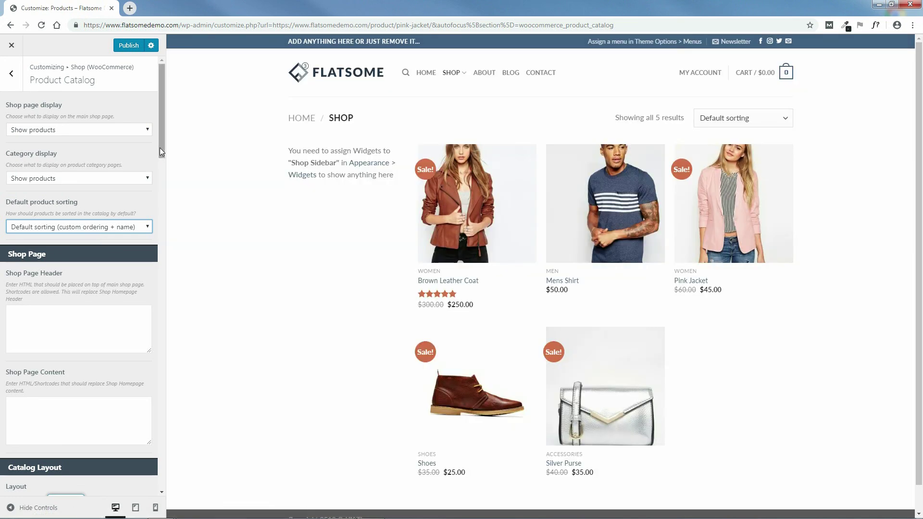
# Try the Right Sidebar catalog layout in the preview and switch back to Left Sidebar.
pyautogui.moveTo(159, 148); pyautogui.dragTo(167, 190)
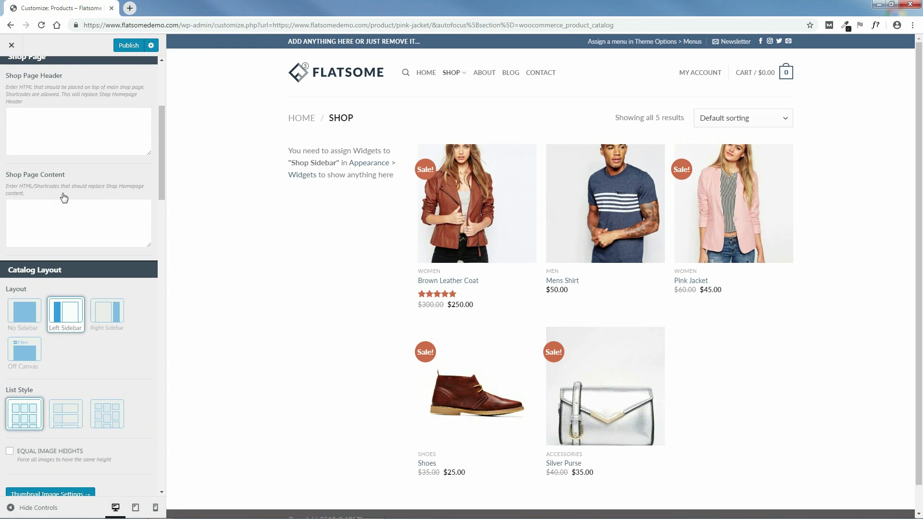
pyautogui.moveTo(158, 143); pyautogui.dragTo(164, 185)
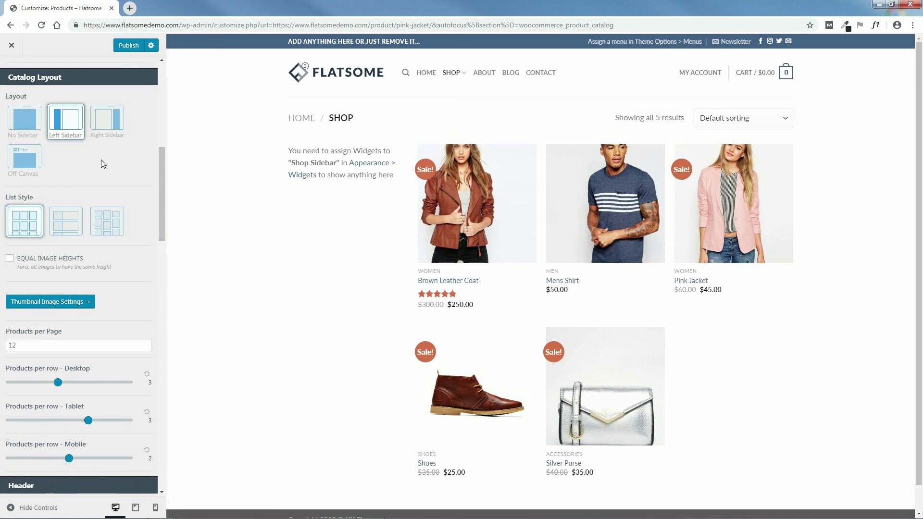
pyautogui.click(108, 126)
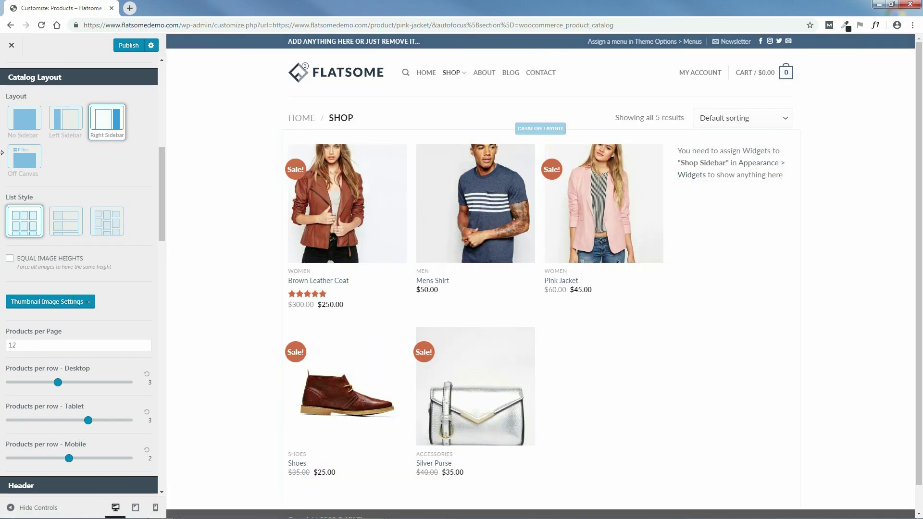
pyautogui.click(63, 128)
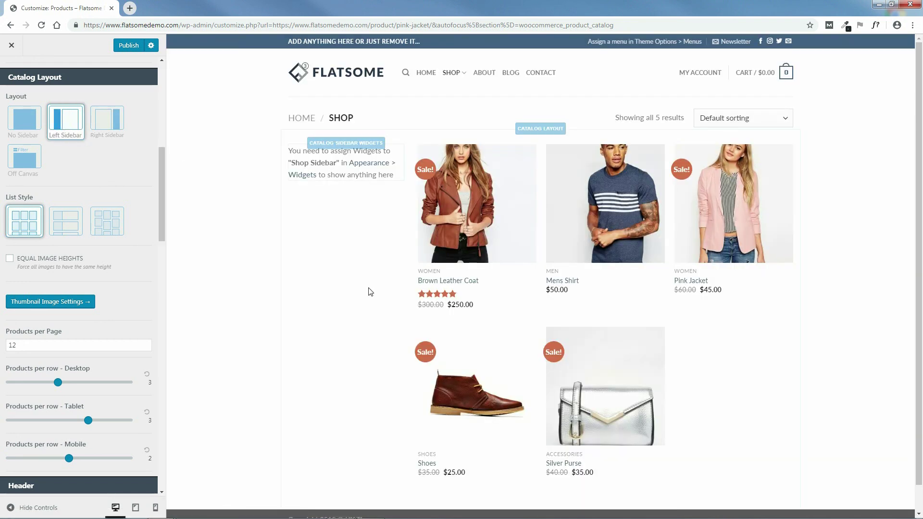
# Preview the single-column list style for the catalog, and set List Style to the staggered grid.
pyautogui.scroll(-2, 166, 173)
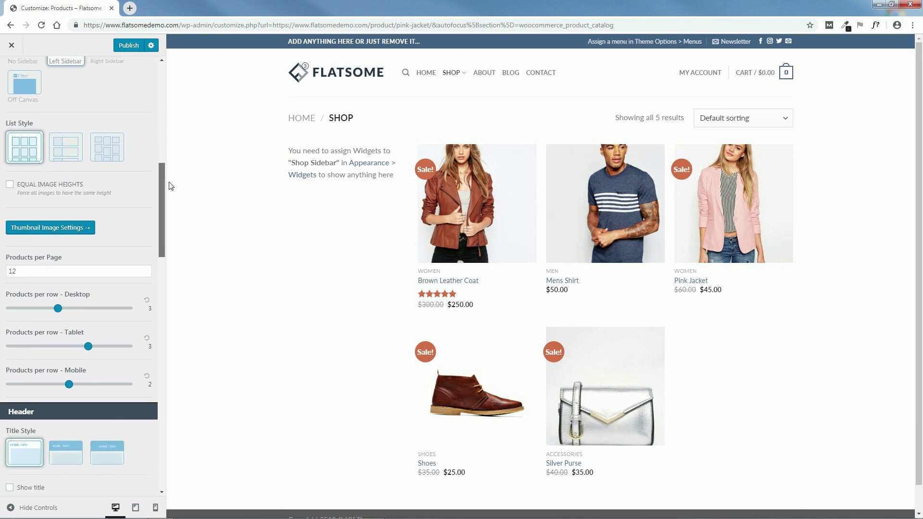
pyautogui.scroll(2, 166, 178)
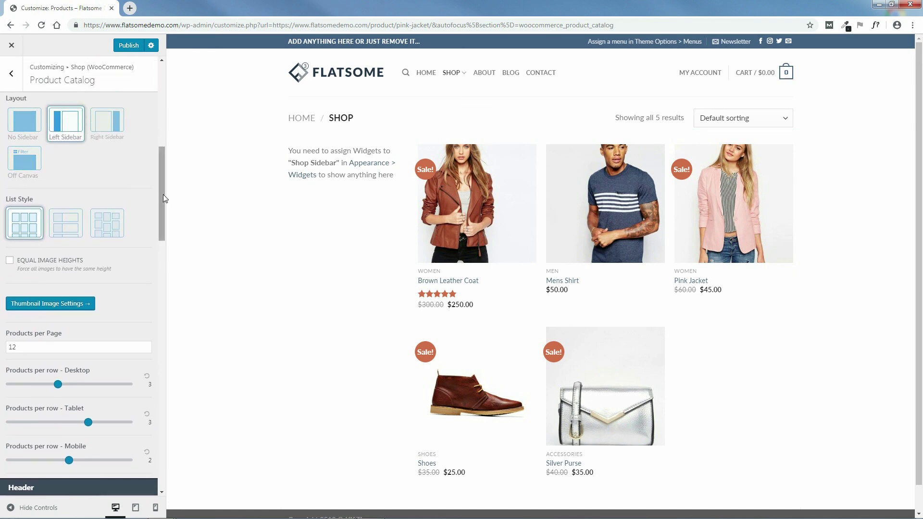
pyautogui.scroll(-3, 163, 194)
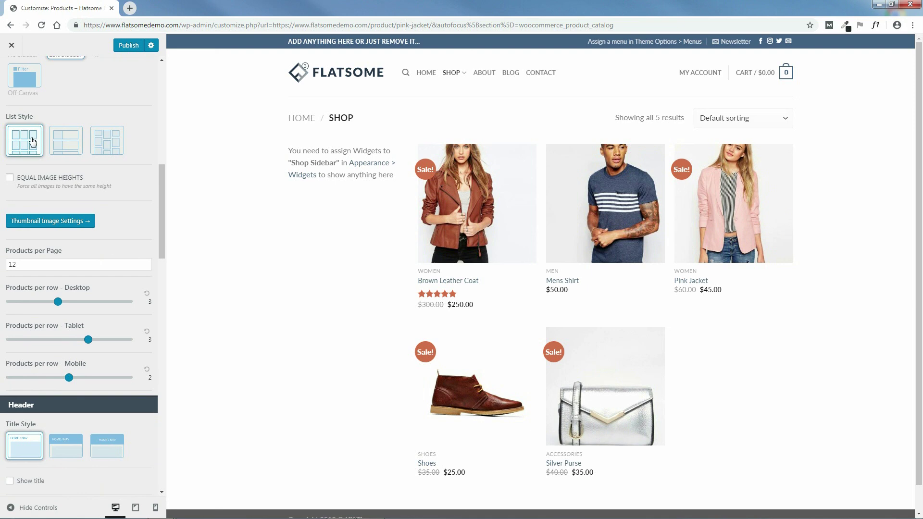
pyautogui.click(69, 146)
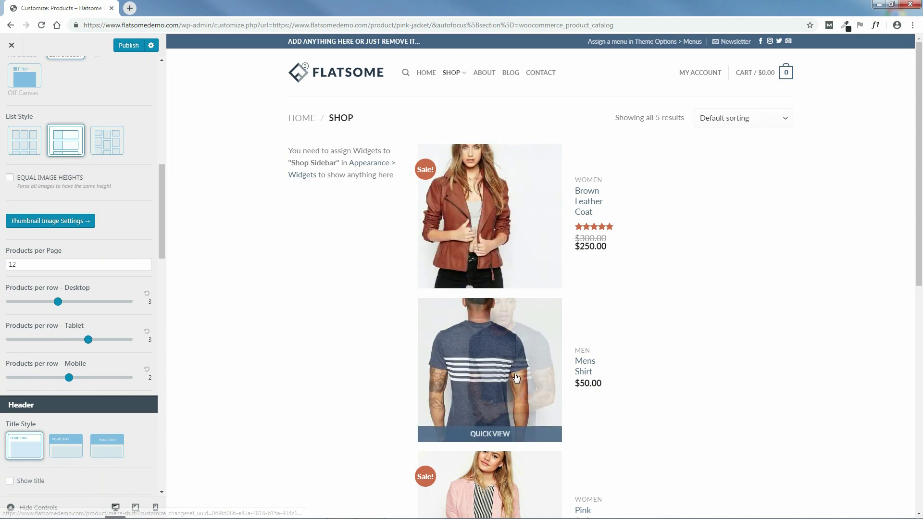
pyautogui.moveTo(919, 178); pyautogui.dragTo(920, 202)
pyautogui.click(106, 147)
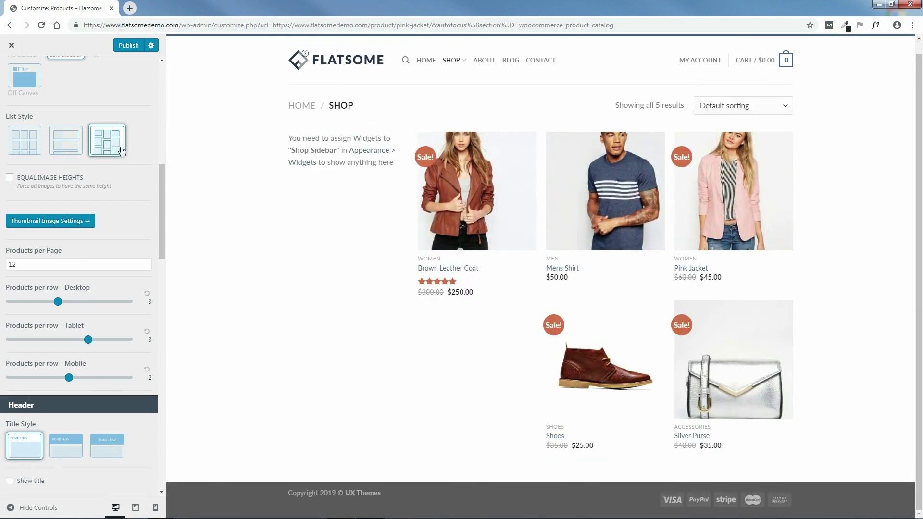
# Enable Equal Image Heights for the catalog products and review the image height and products-per-row settings.
pyautogui.click(9, 177)
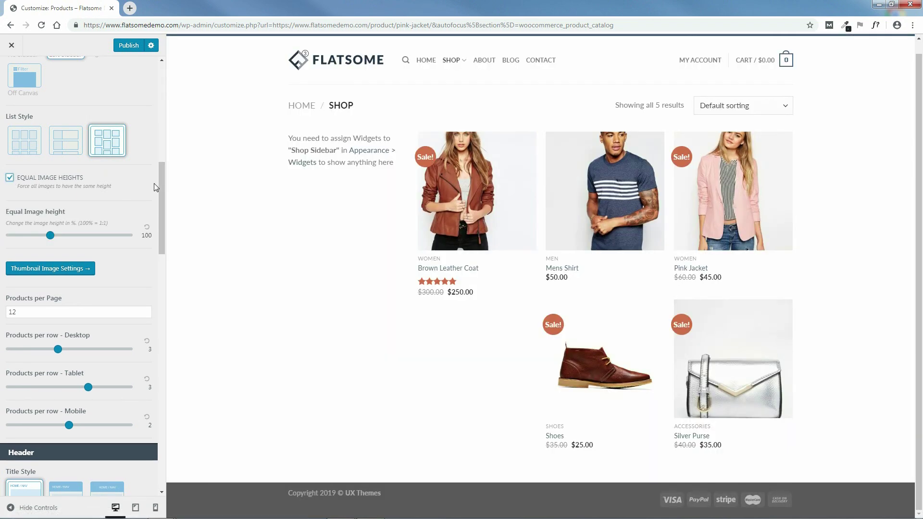
pyautogui.scroll(-2, 165, 200)
pyautogui.scroll(2, 167, 200)
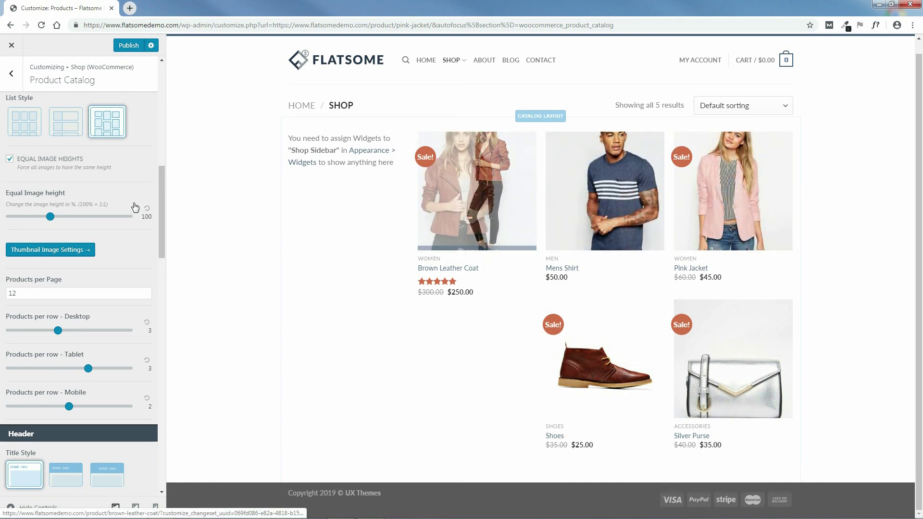
pyautogui.scroll(-1, 164, 197)
pyautogui.scroll(-1, 167, 198)
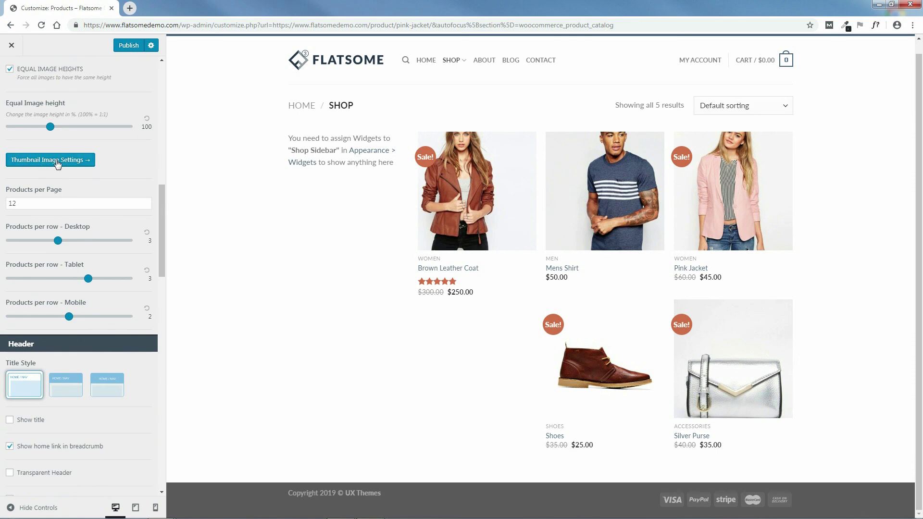
pyautogui.scroll(-1, 163, 200)
pyautogui.scroll(2, 166, 208)
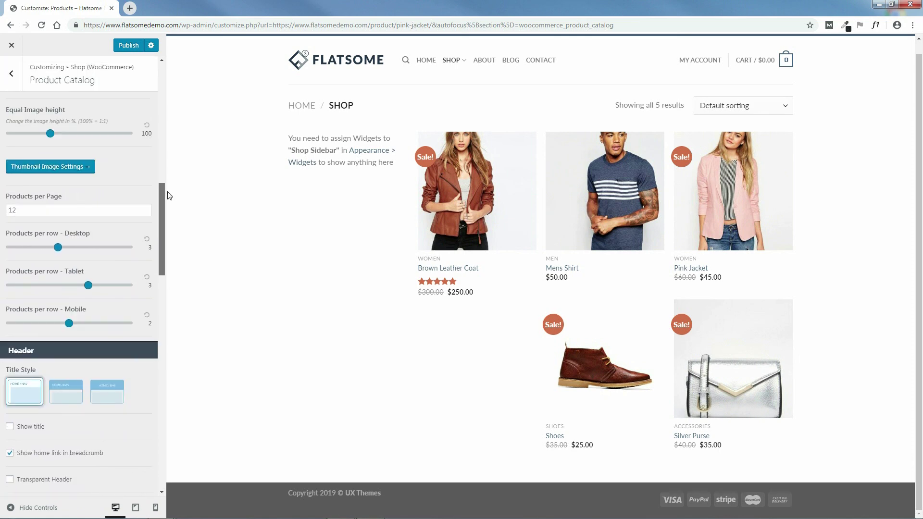
# Open the thumbnail image settings, try Uncropped thumbnail cropping and return it to 1:1.
pyautogui.click(51, 190)
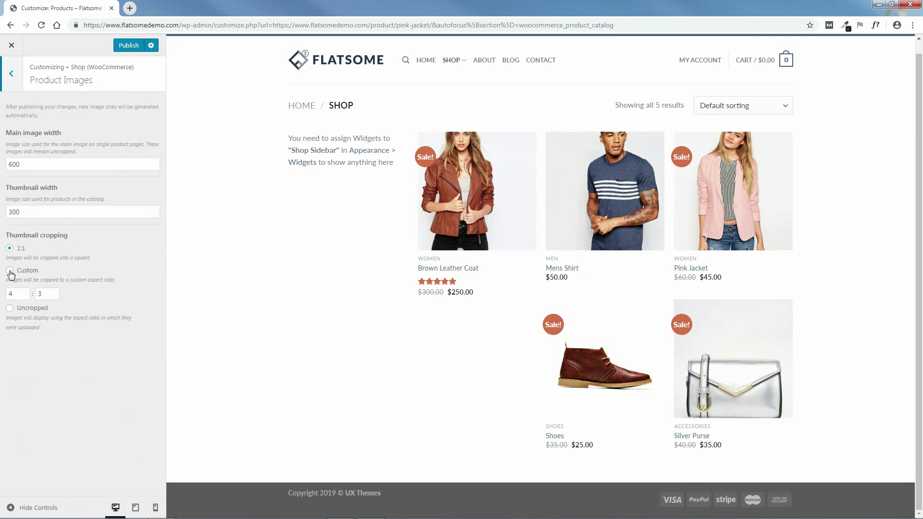
pyautogui.click(10, 308)
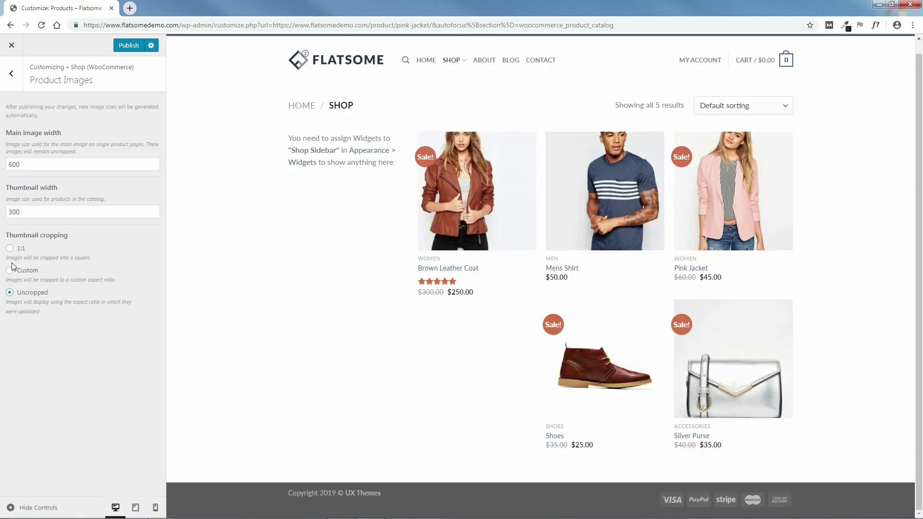
pyautogui.click(10, 248)
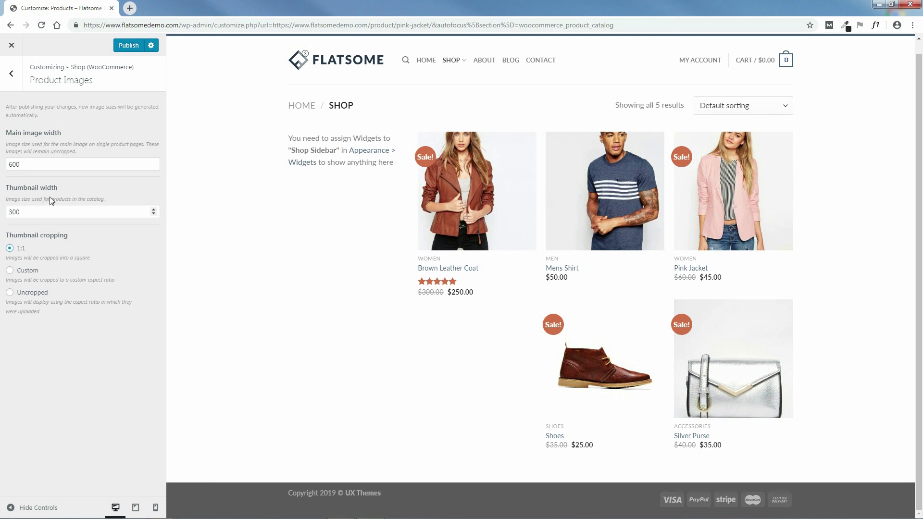
# Reopen the Product Catalog settings, try 2 products per page while browsing to the second catalog page and back, and restore Products per Page to 12.
pyautogui.click(12, 77)
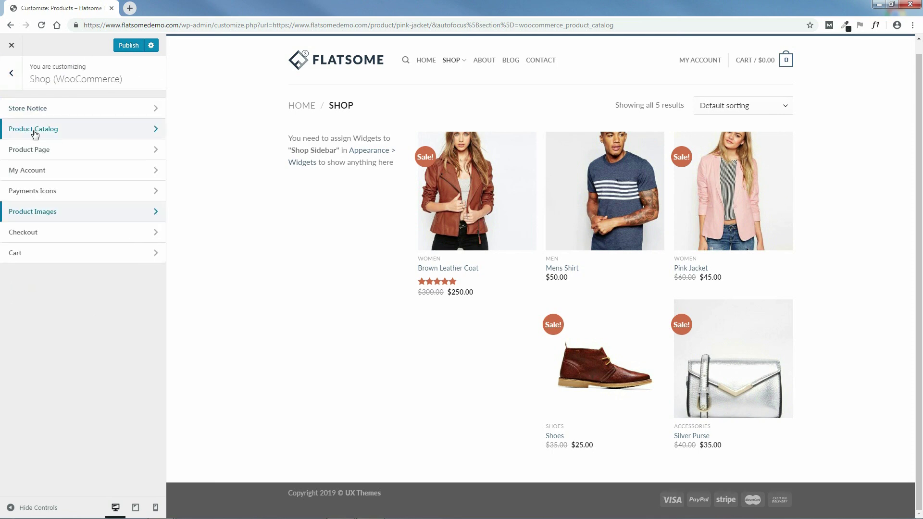
pyautogui.click(35, 134)
pyautogui.scroll(-2, 161, 140)
pyautogui.moveTo(167, 160); pyautogui.dragTo(172, 283)
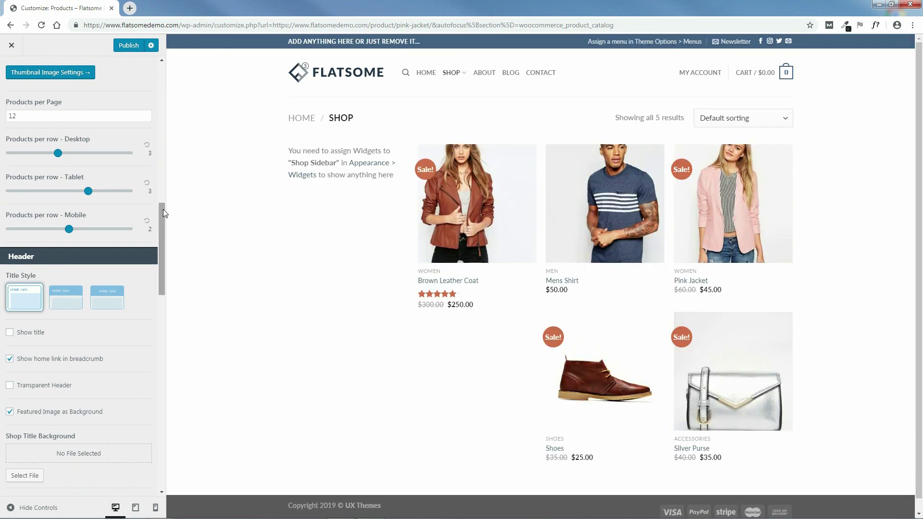
pyautogui.scroll(2, 163, 209)
pyautogui.doubleClick(17, 177)
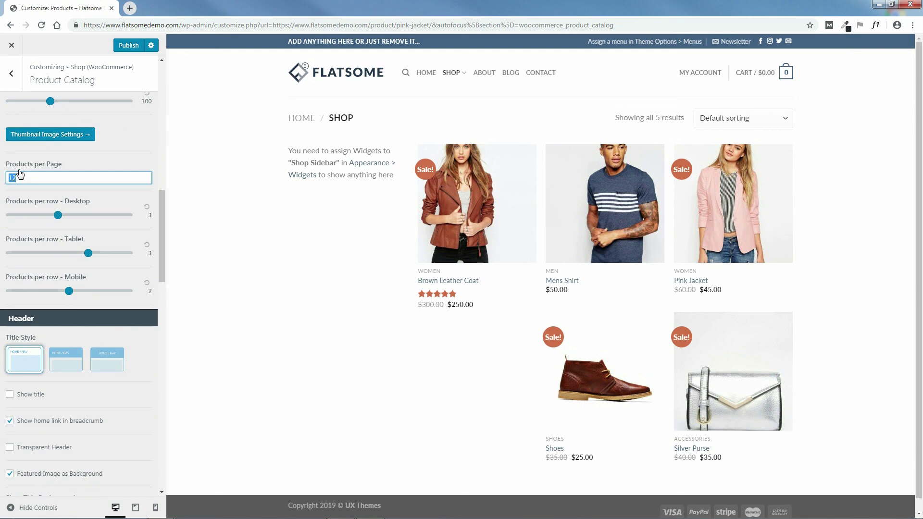
pyautogui.write('2')
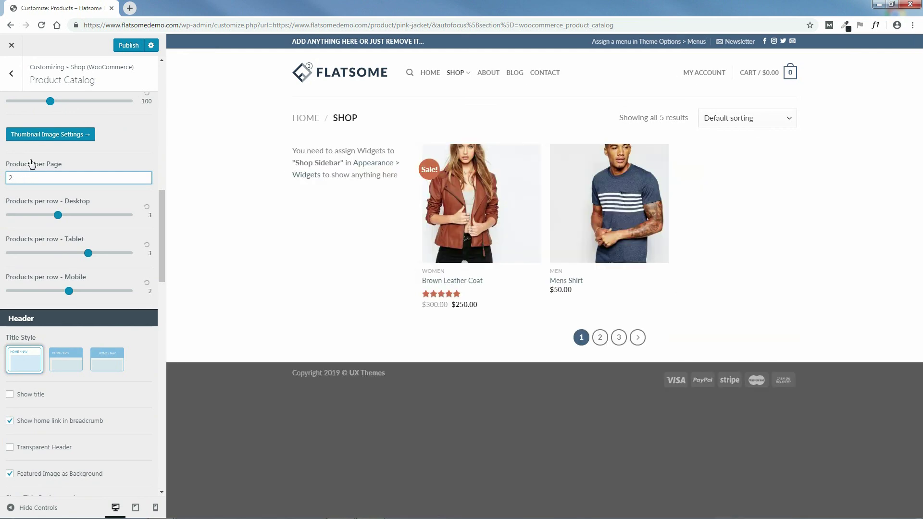
pyautogui.click(602, 338)
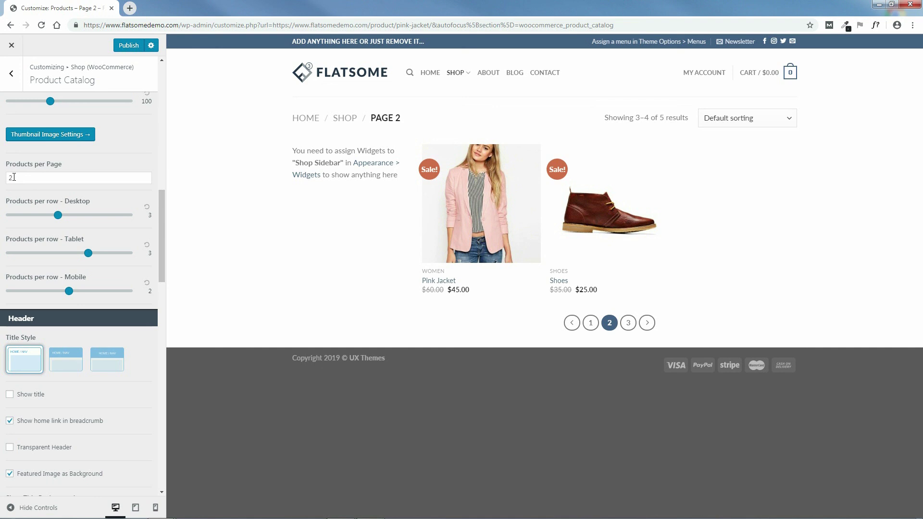
pyautogui.click(590, 323)
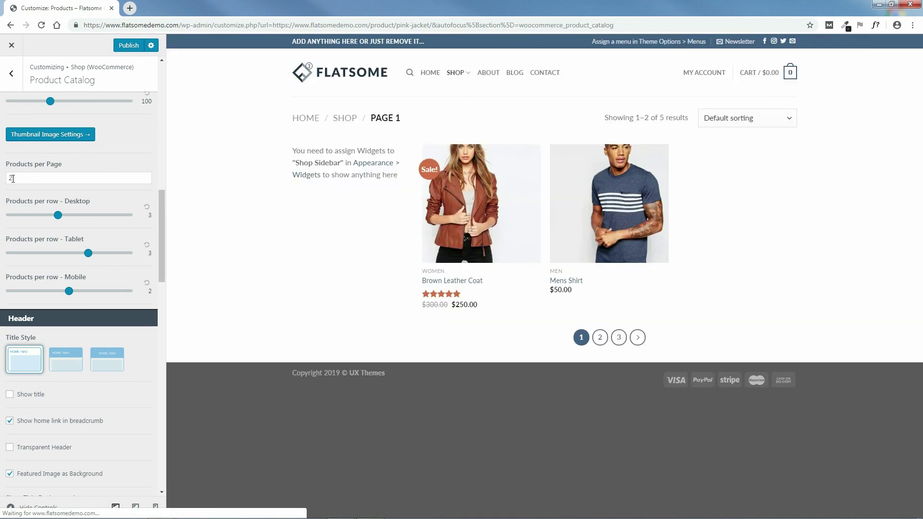
pyautogui.doubleClick(8, 178)
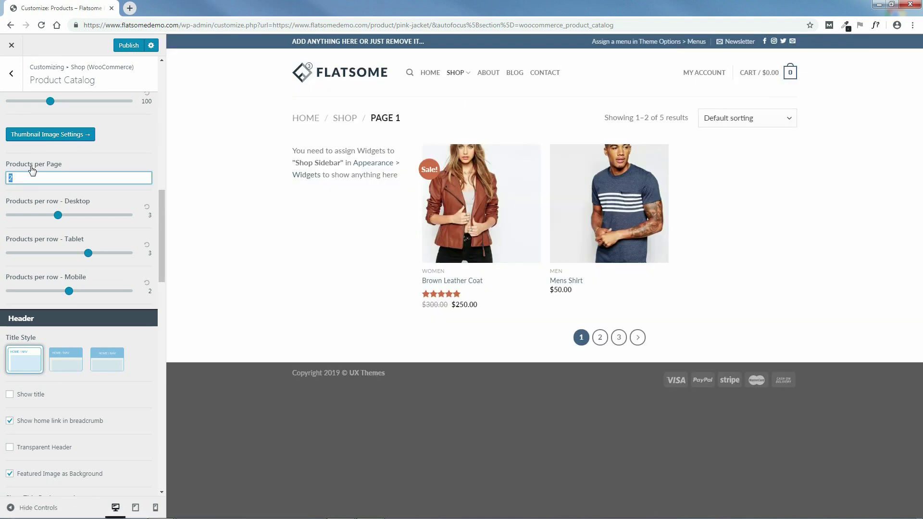
pyautogui.write('12')
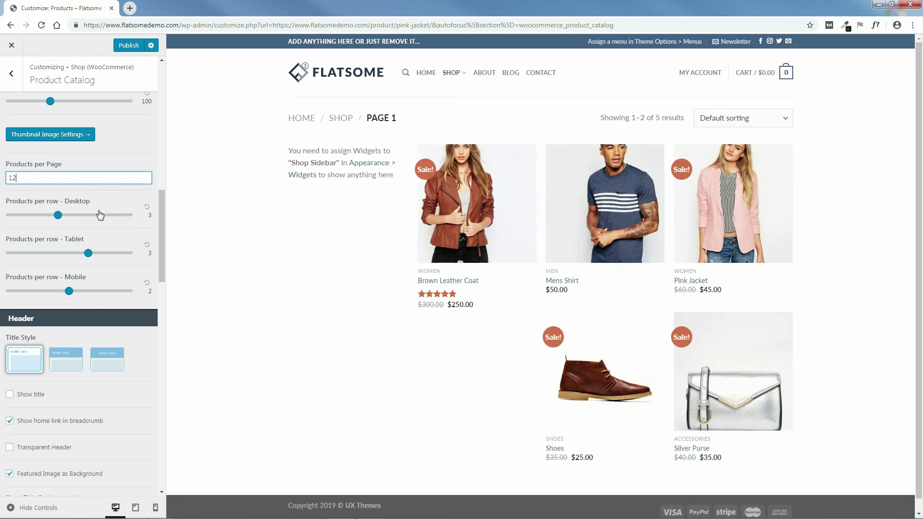
# Try 4 and 2 products per row on desktop in the preview, and return the value to 3.
pyautogui.moveTo(58, 215); pyautogui.dragTo(83, 222)
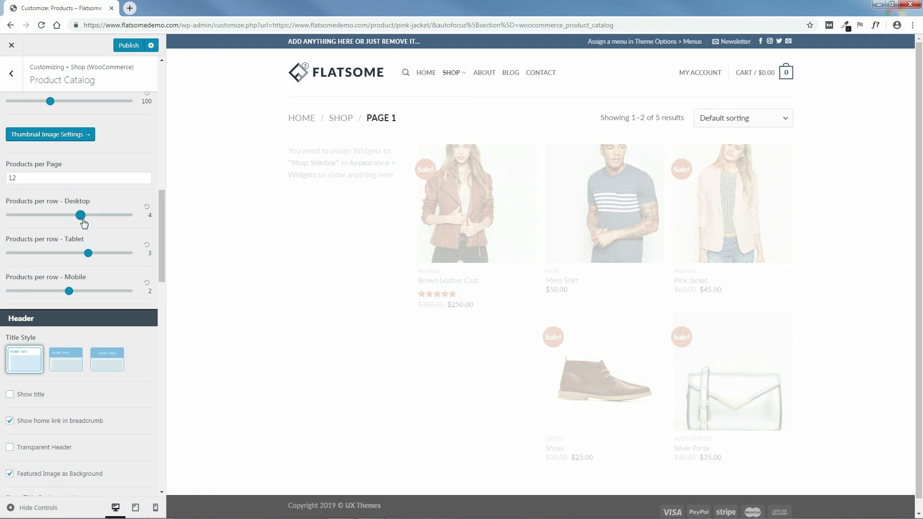
pyautogui.moveTo(82, 220); pyautogui.dragTo(35, 218)
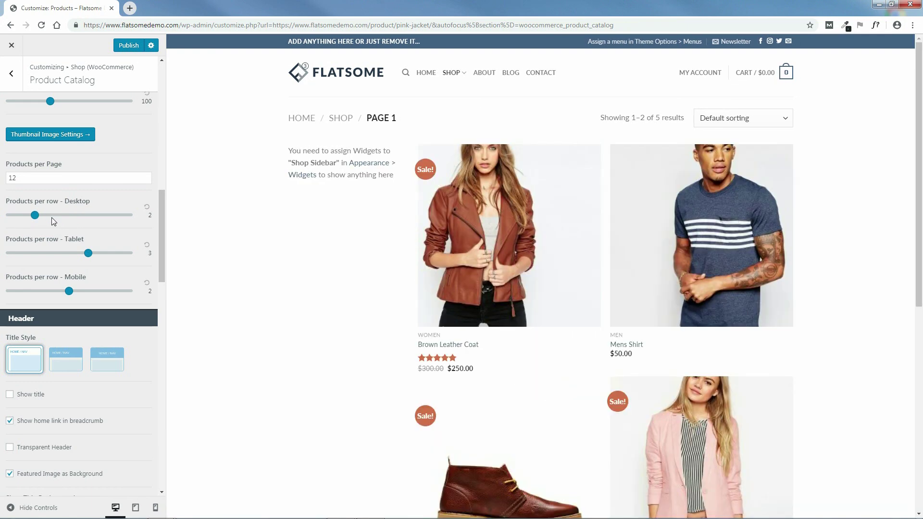
pyautogui.scroll(-5, 900, 116)
pyautogui.scroll(6, 900, 115)
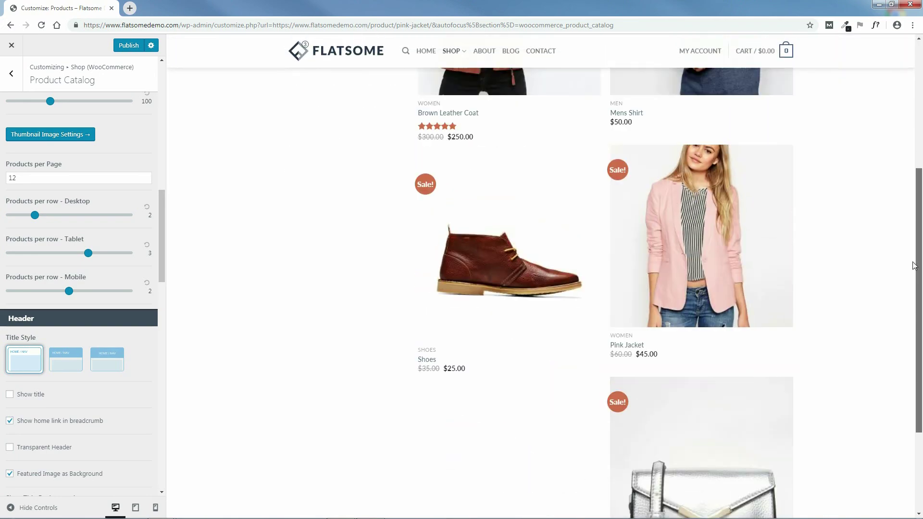
pyautogui.moveTo(33, 215); pyautogui.dragTo(50, 225)
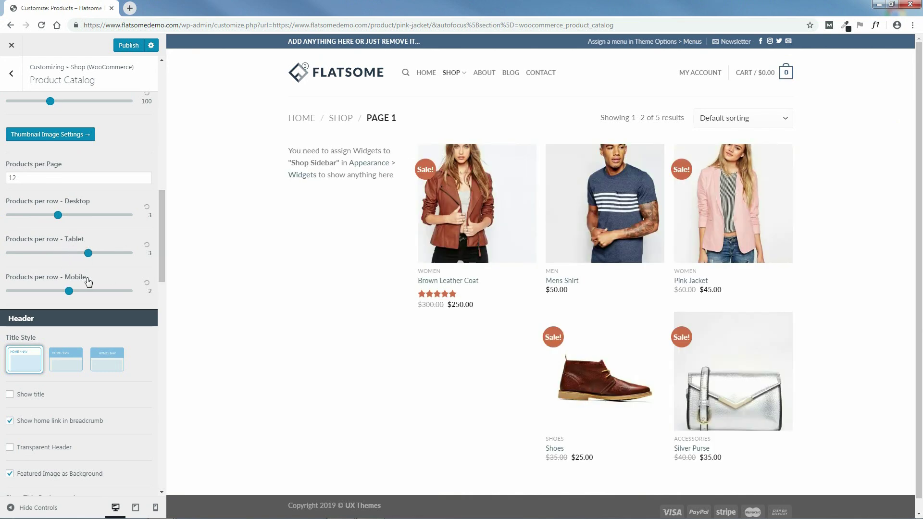
# Choose the left-aligned Title Style with a colored band for the catalog header, and set Title Background Color to the preset blue, rgba(30,115,190,0.3).
pyautogui.scroll(-2, 156, 257)
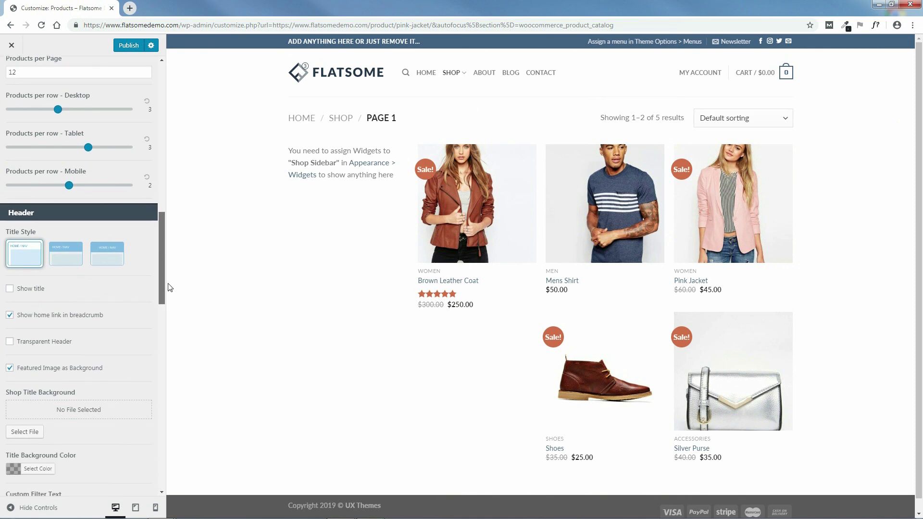
pyautogui.moveTo(163, 234); pyautogui.dragTo(175, 276)
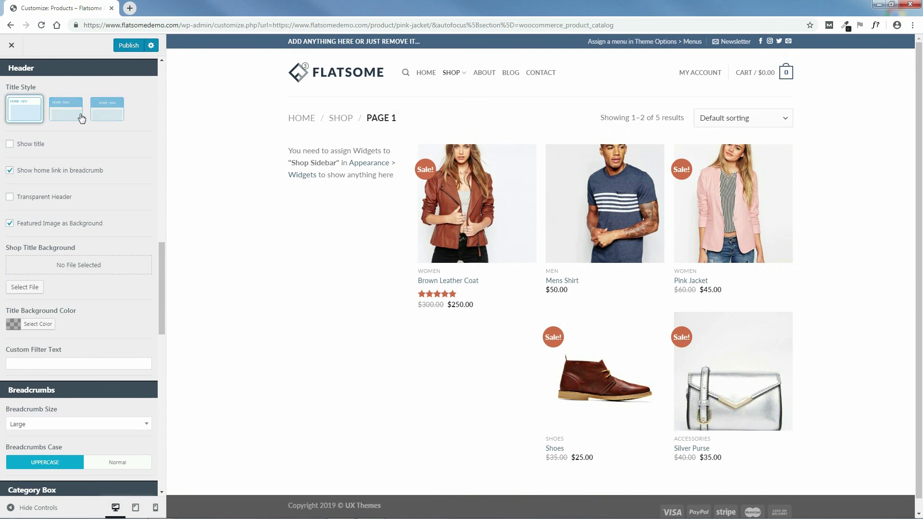
pyautogui.click(67, 117)
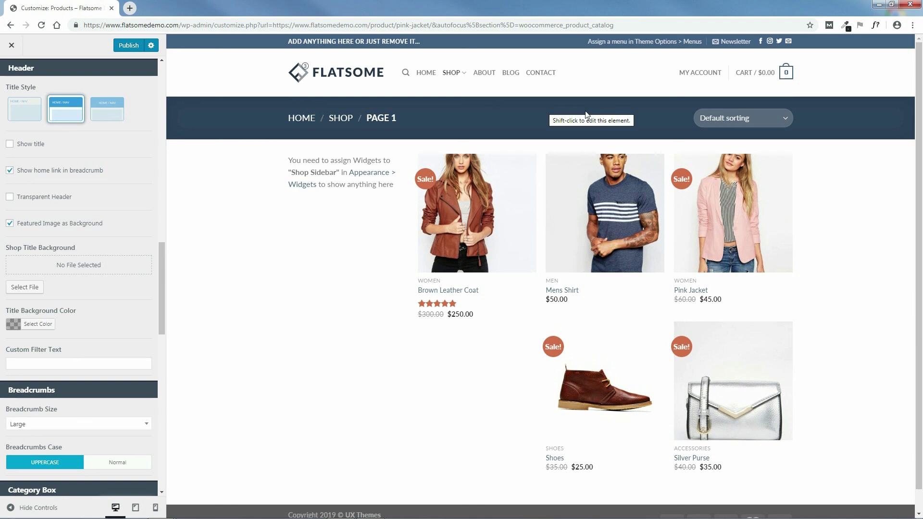
pyautogui.click(16, 327)
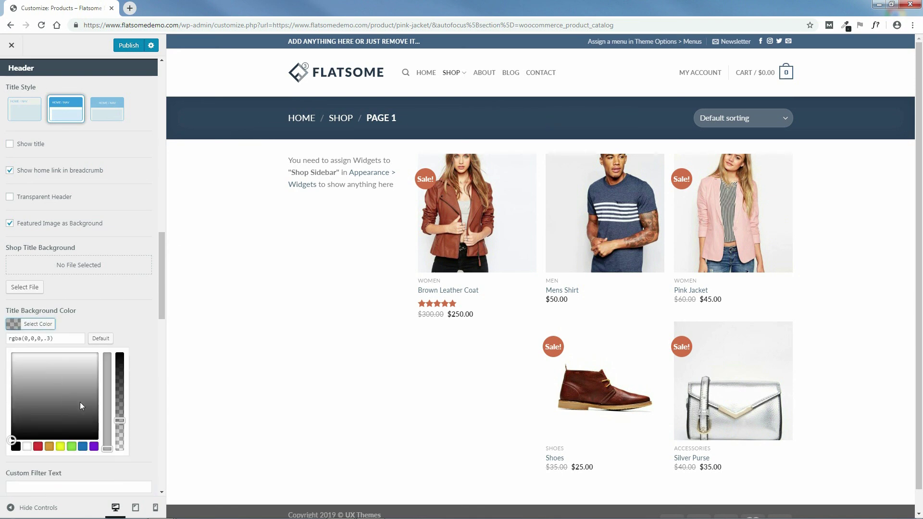
pyautogui.click(83, 447)
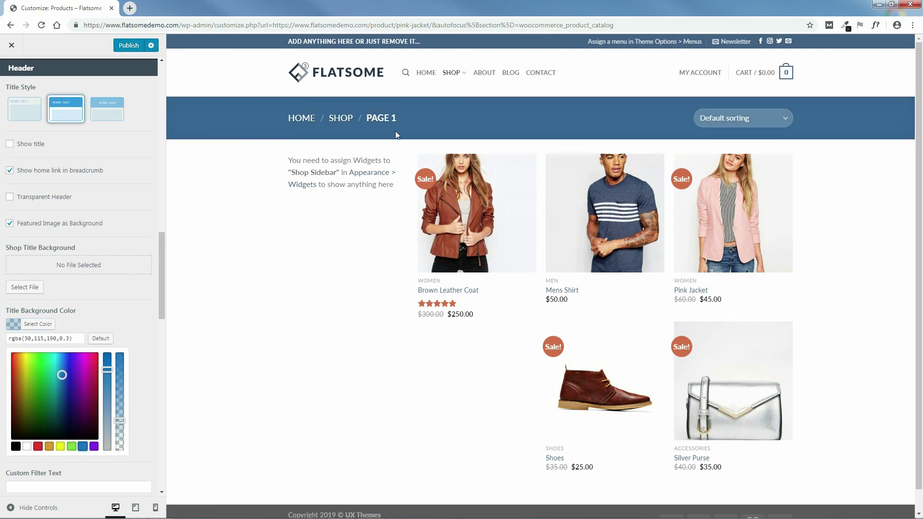
pyautogui.click(140, 320)
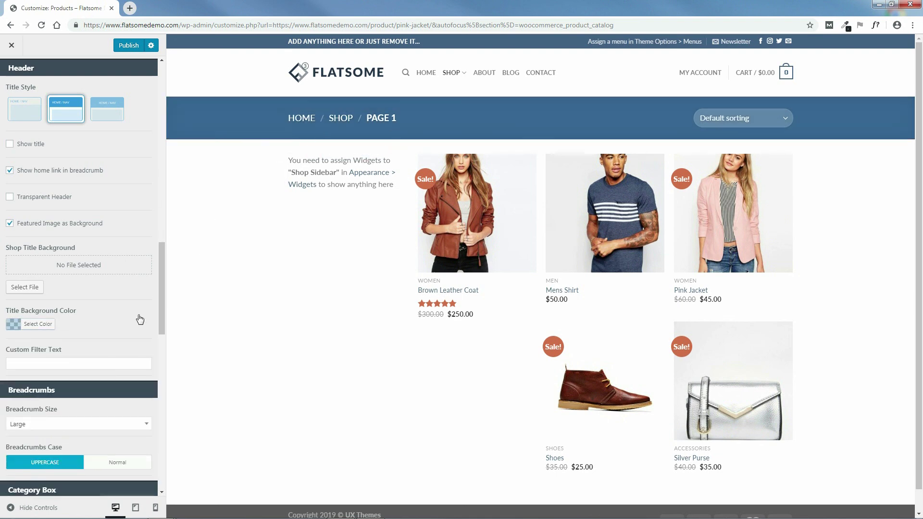
# Try a magenta title background at different opacities, reset the color to its default, and reselect the preset blue.
pyautogui.click(38, 323)
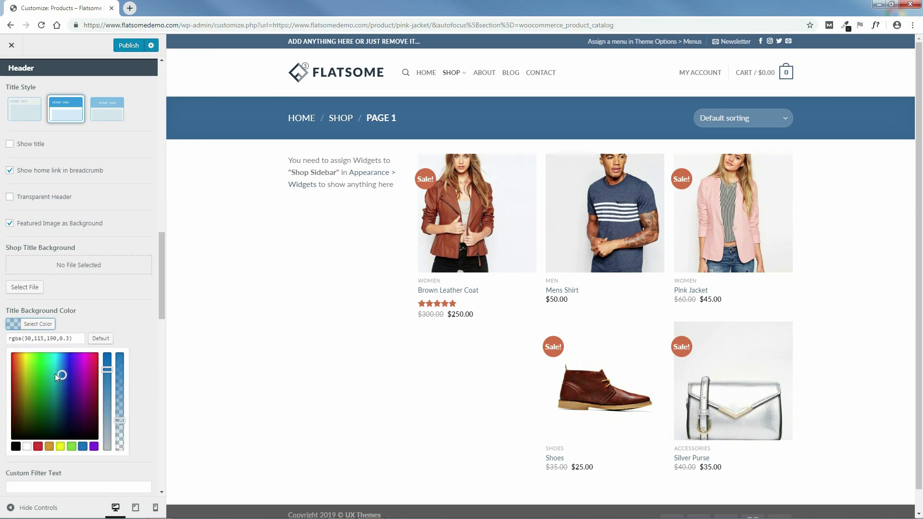
pyautogui.click(35, 392)
pyautogui.moveTo(35, 392); pyautogui.dragTo(108, 352)
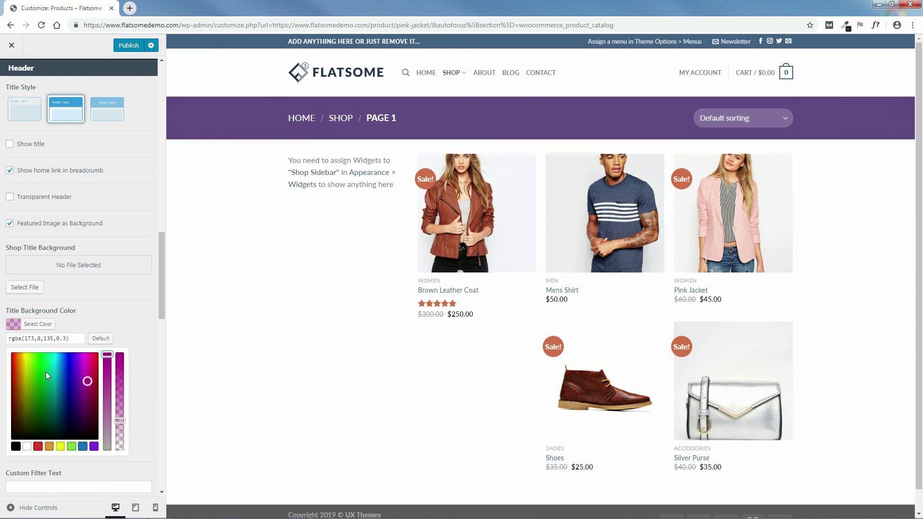
pyautogui.moveTo(116, 409); pyautogui.dragTo(128, 350)
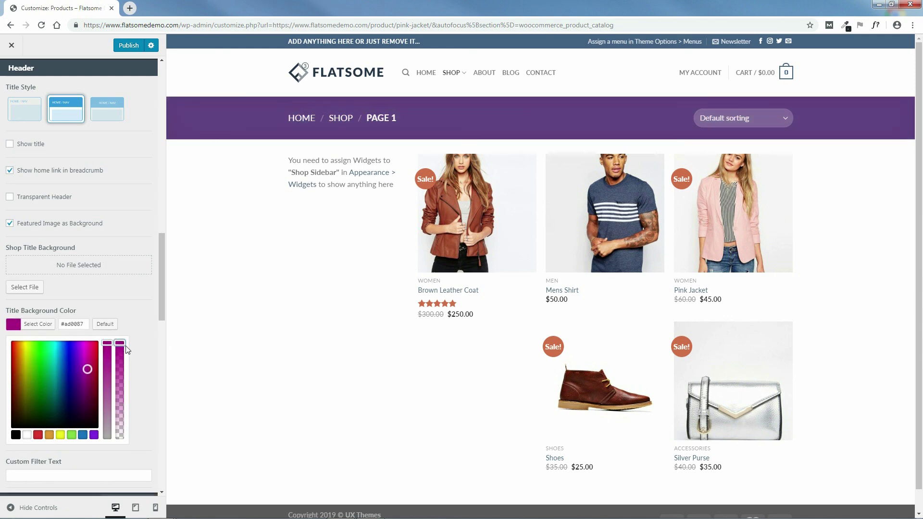
pyautogui.moveTo(120, 344); pyautogui.dragTo(126, 419)
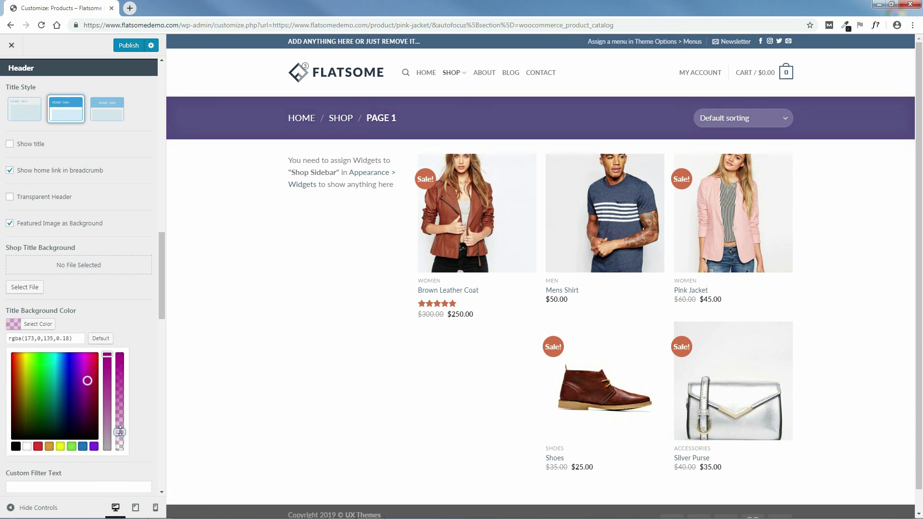
pyautogui.click(100, 339)
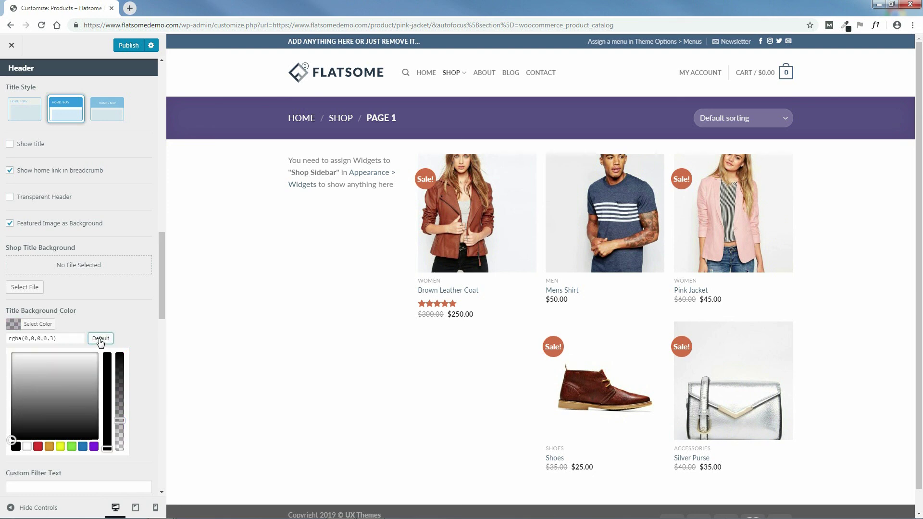
pyautogui.click(82, 448)
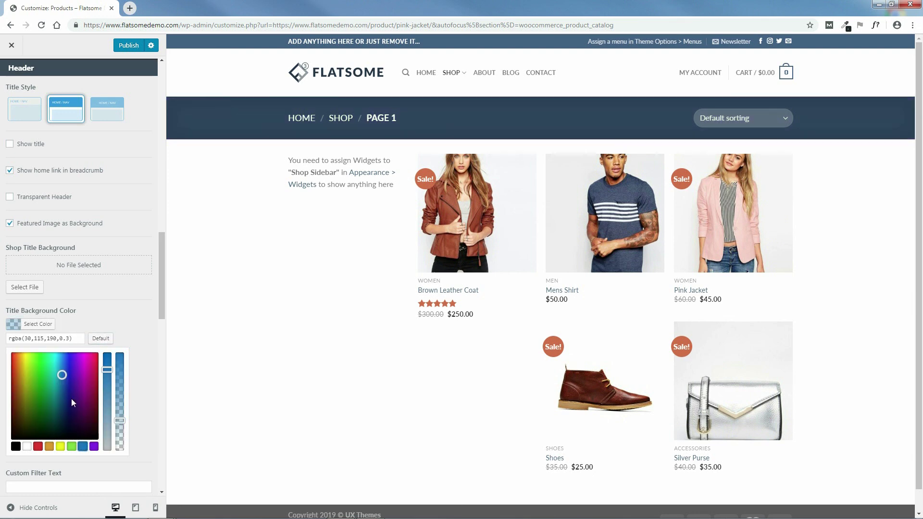
pyautogui.click(133, 317)
# Try the Show title option and switch it off again, and disable the home link in the breadcrumb.
pyautogui.moveTo(163, 299); pyautogui.dragTo(165, 276)
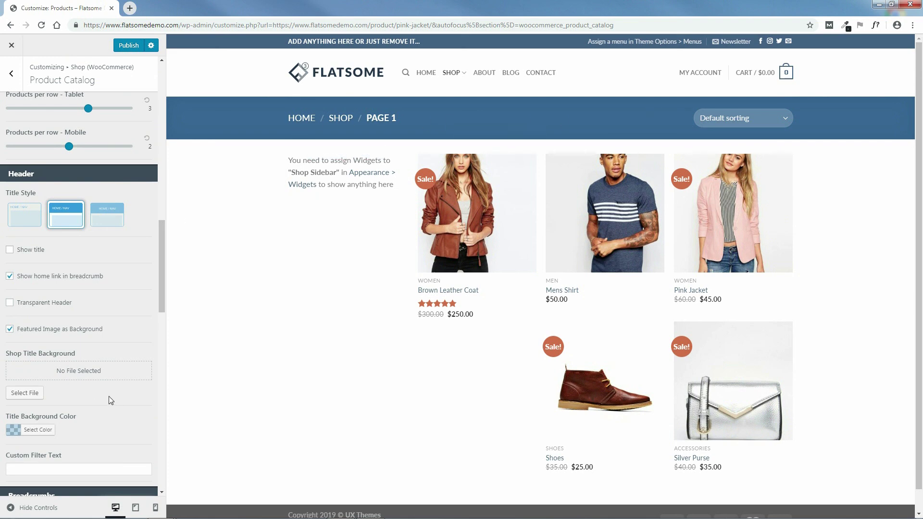
pyautogui.moveTo(160, 293); pyautogui.dragTo(160, 286)
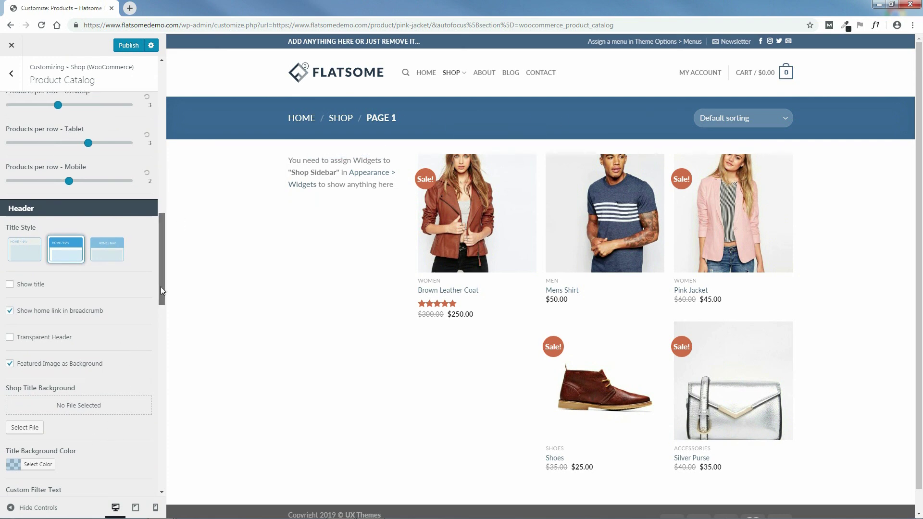
pyautogui.click(23, 286)
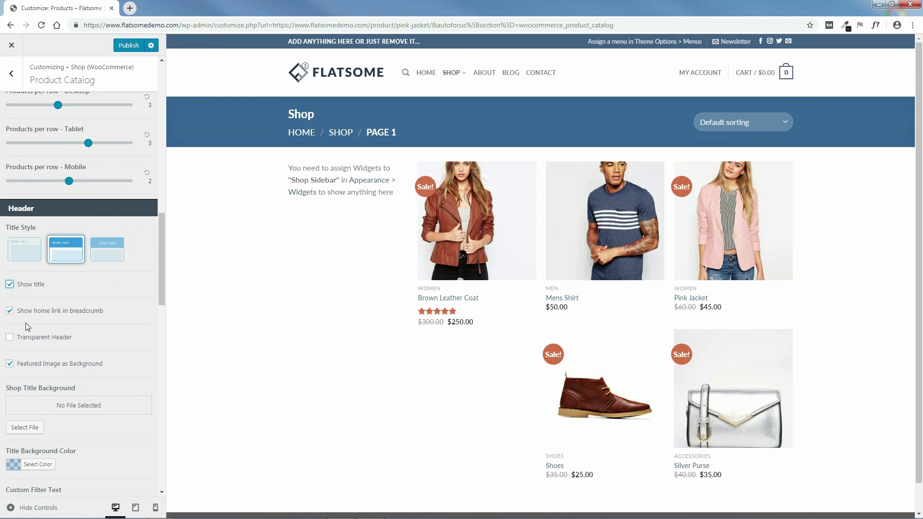
pyautogui.click(10, 311)
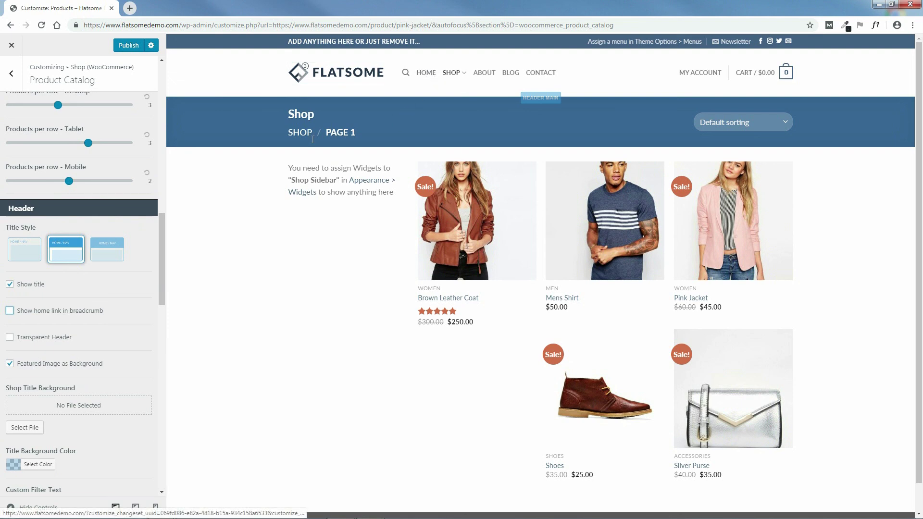
pyautogui.click(10, 284)
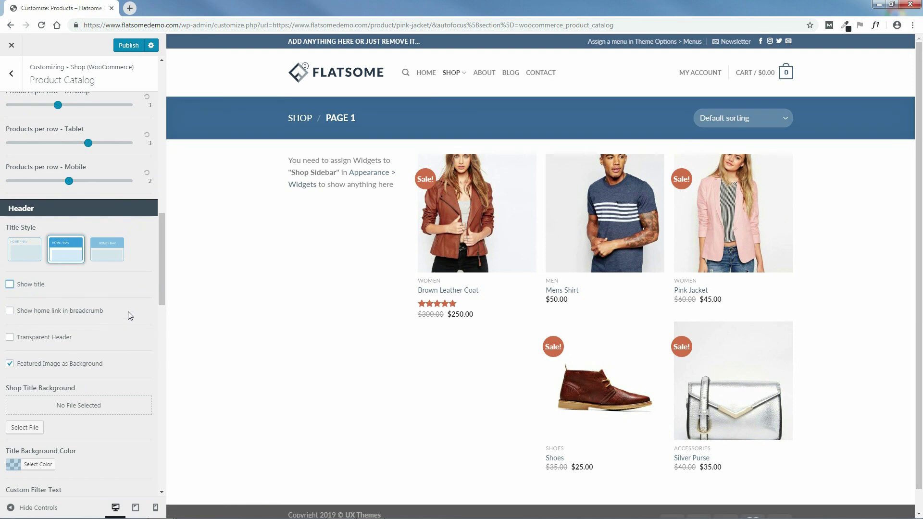
# Try the XX Large and Small breadcrumb sizes for the catalog header, and set Breadcrumb Size to Medium.
pyautogui.moveTo(159, 281); pyautogui.dragTo(170, 297)
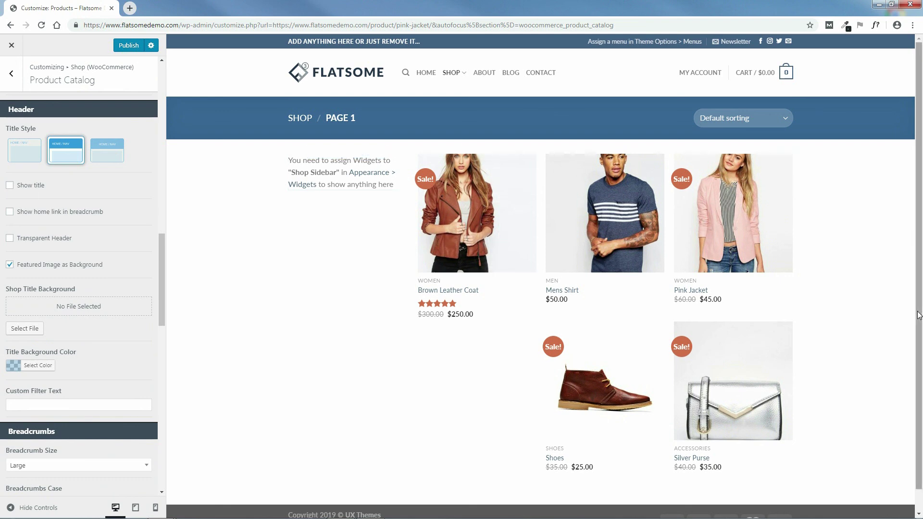
pyautogui.moveTo(169, 270); pyautogui.dragTo(176, 321)
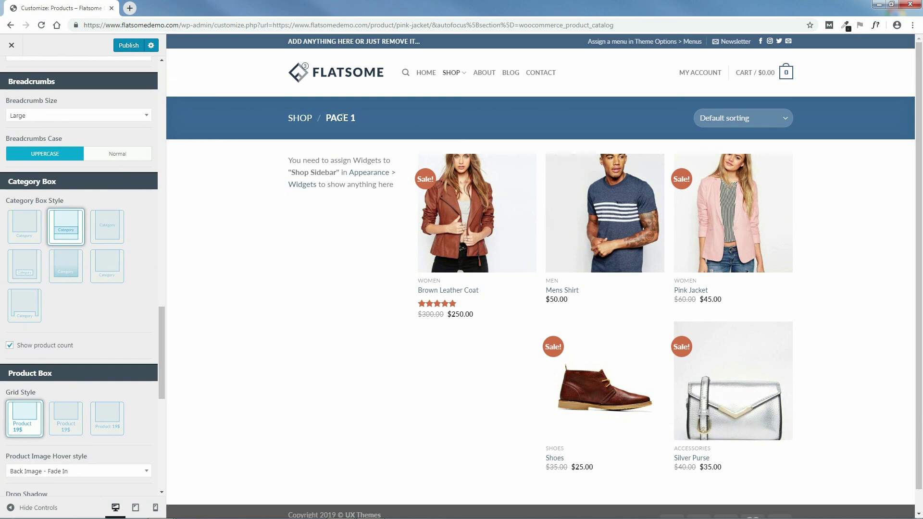
pyautogui.click(114, 119)
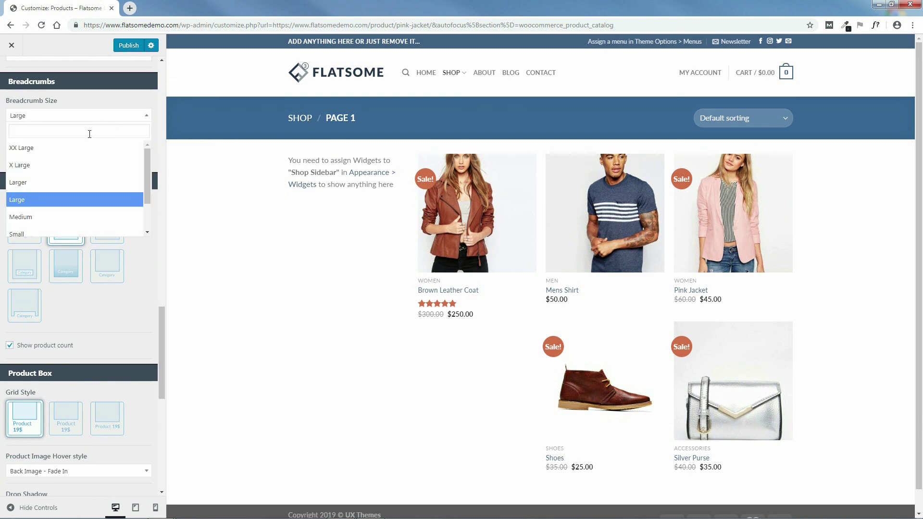
pyautogui.click(48, 147)
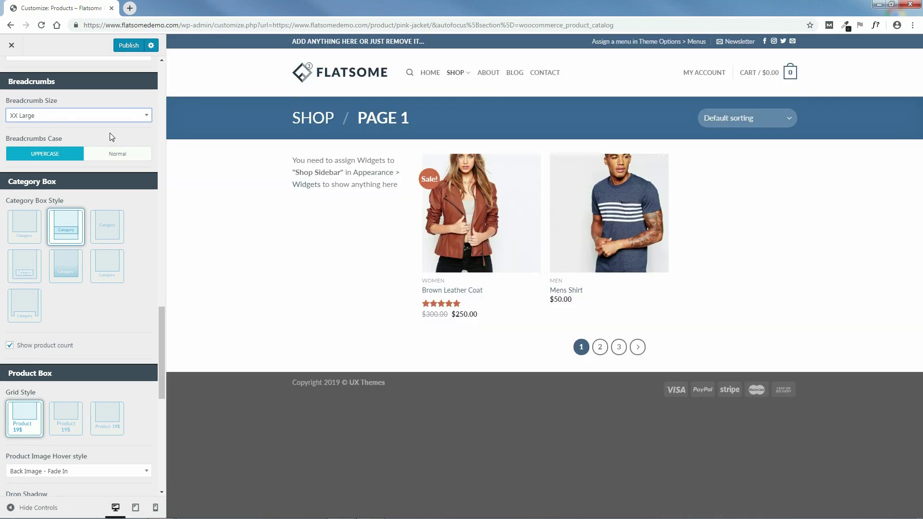
pyautogui.click(129, 118)
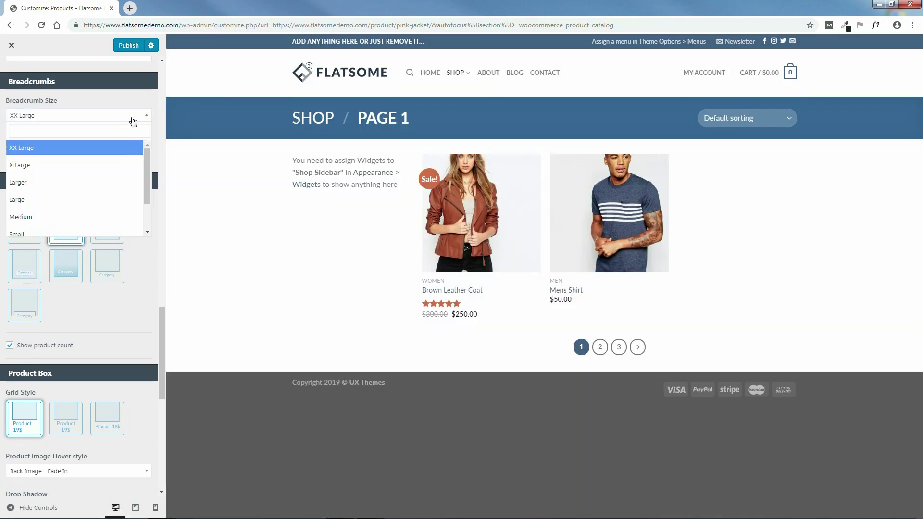
pyautogui.scroll(-2, 53, 192)
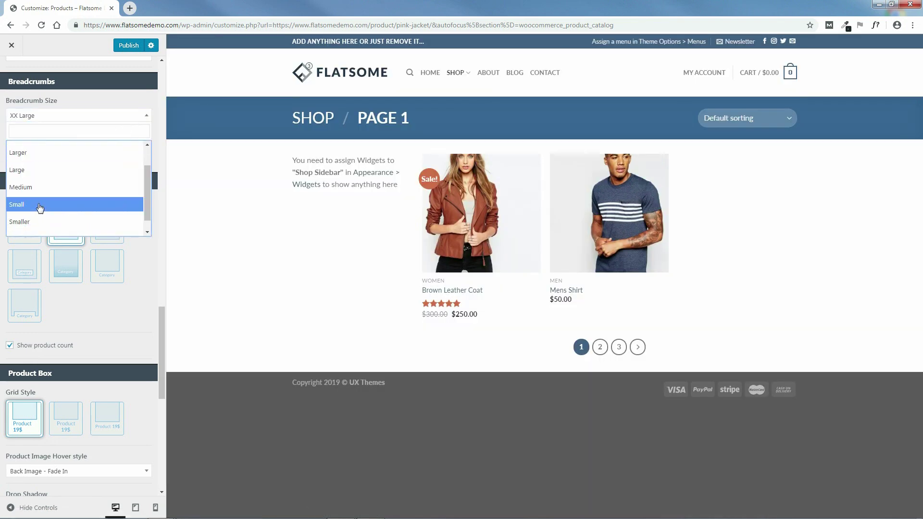
pyautogui.click(25, 204)
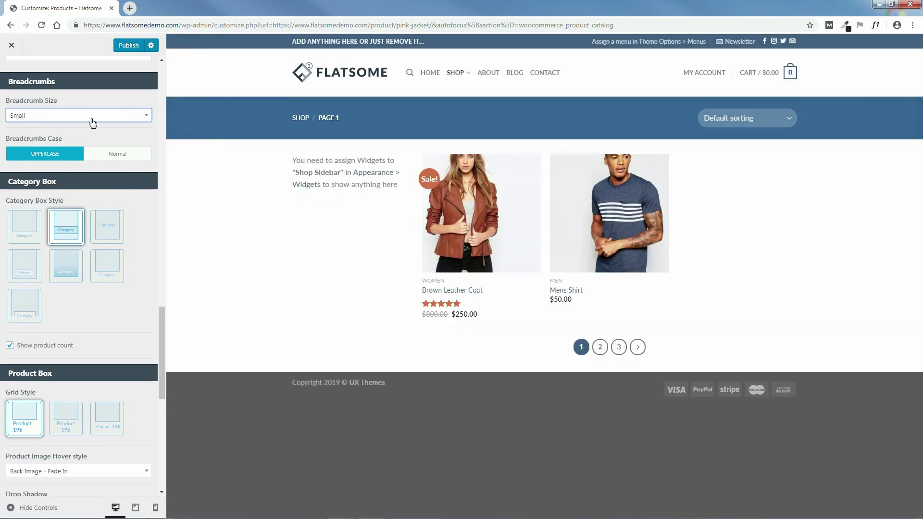
pyautogui.click(94, 121)
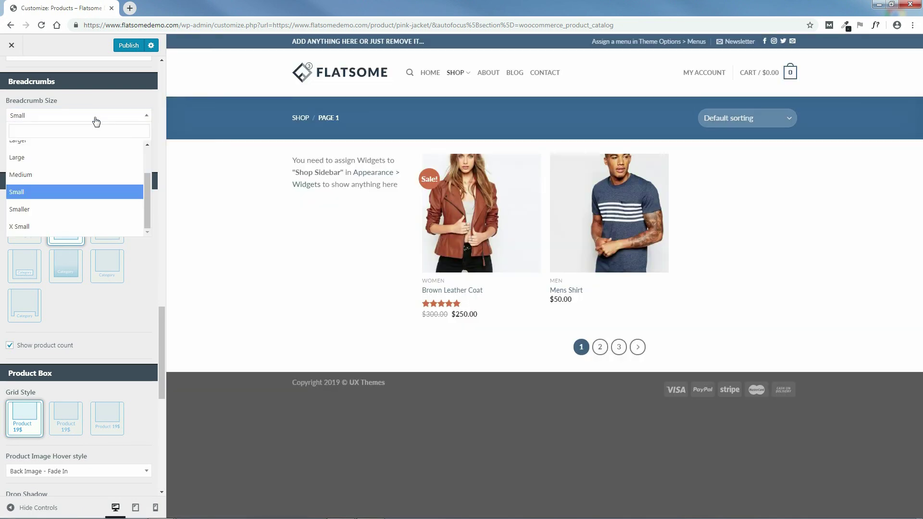
pyautogui.moveTo(143, 193); pyautogui.dragTo(145, 178)
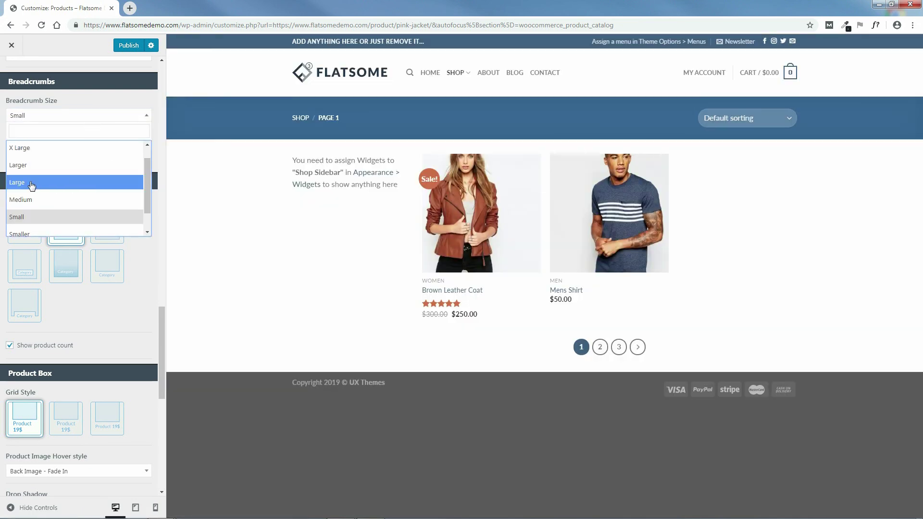
pyautogui.click(28, 200)
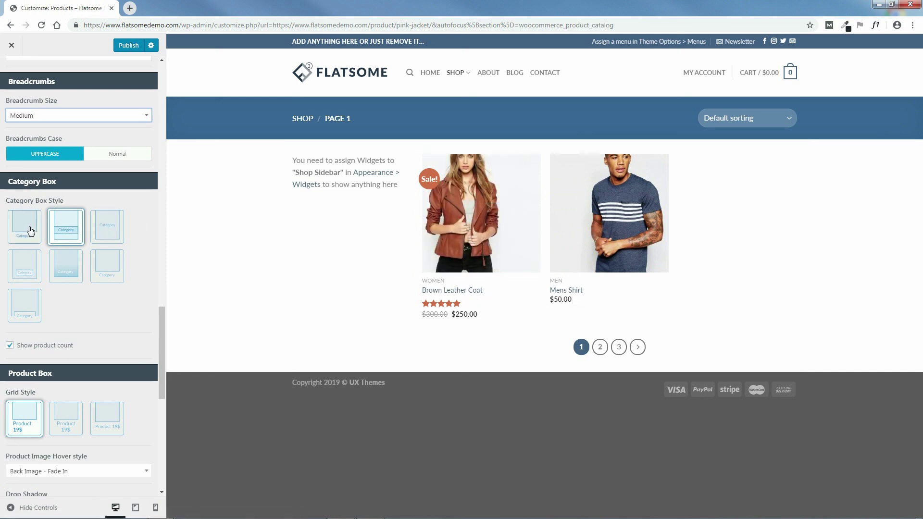
# Try the third and first Category Box Style options, and choose the sixth one, with the category name below the image.
pyautogui.click(108, 227)
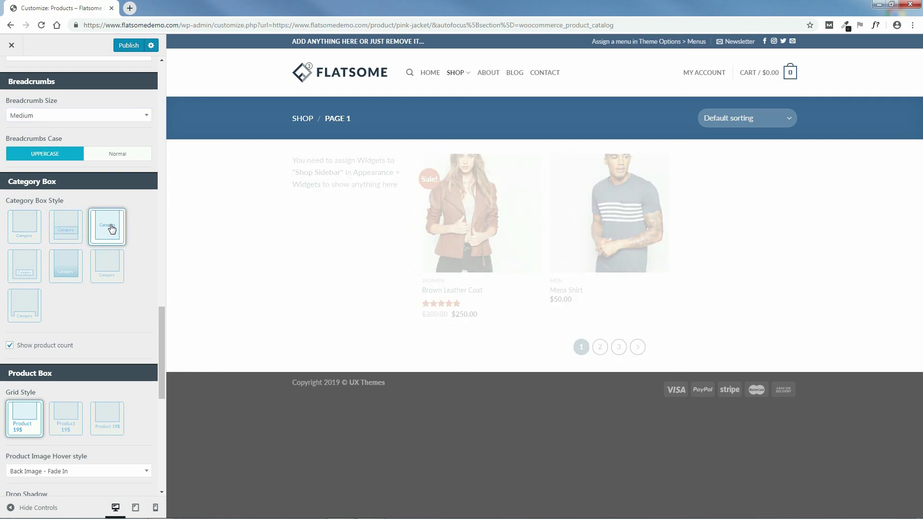
pyautogui.click(26, 237)
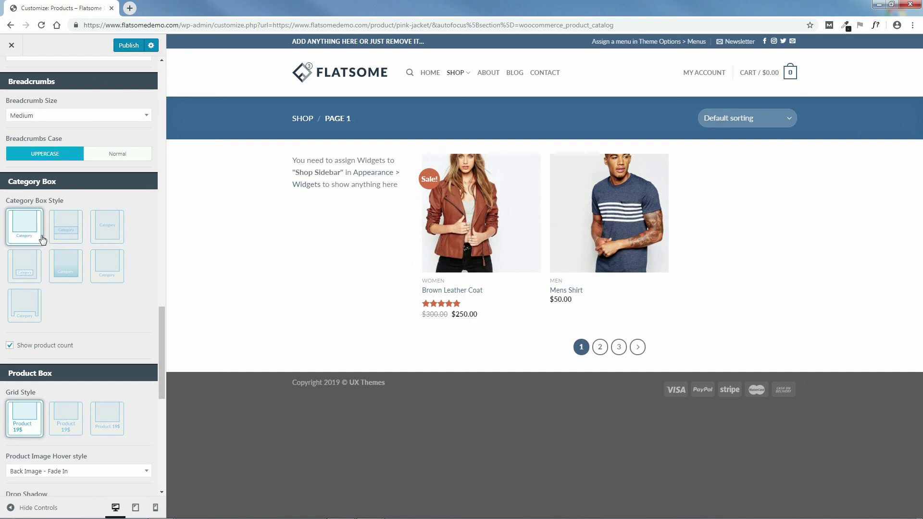
pyautogui.moveTo(160, 322); pyautogui.dragTo(177, 332)
pyautogui.click(103, 189)
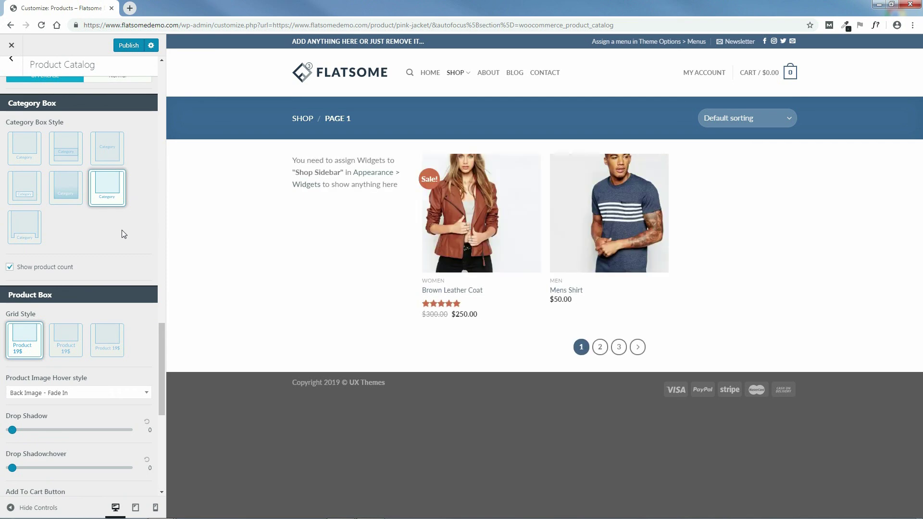
# Compare the left-aligned and centered product box grid styles, and choose the Grid Style with the price beside the product name.
pyautogui.moveTo(161, 327); pyautogui.dragTo(159, 376)
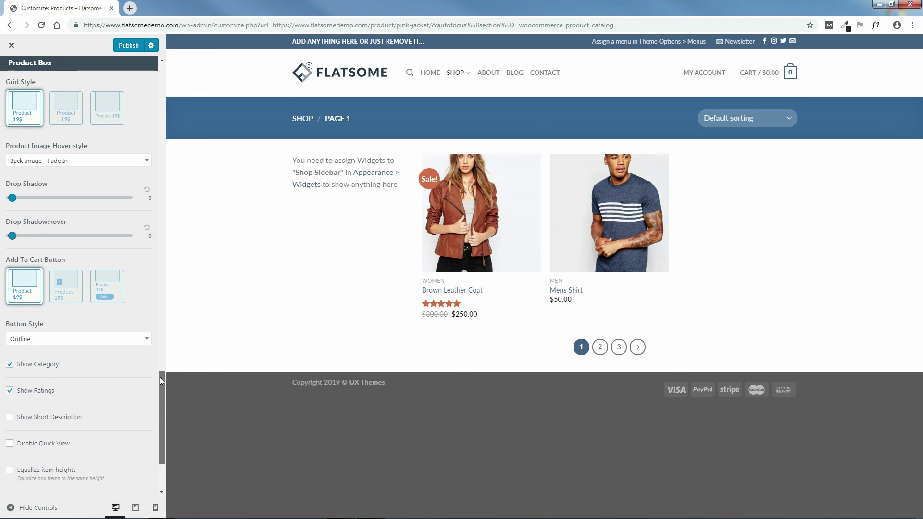
pyautogui.click(69, 130)
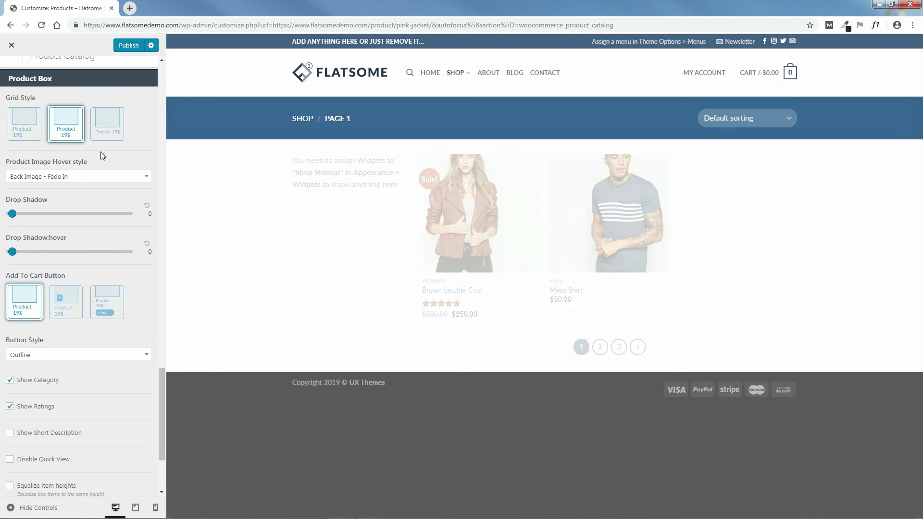
pyautogui.moveTo(489, 314)
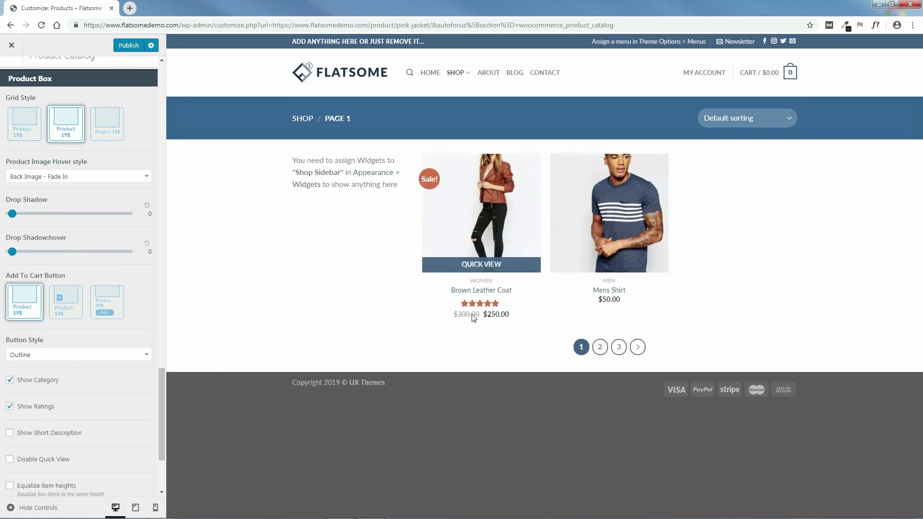
pyautogui.click(23, 130)
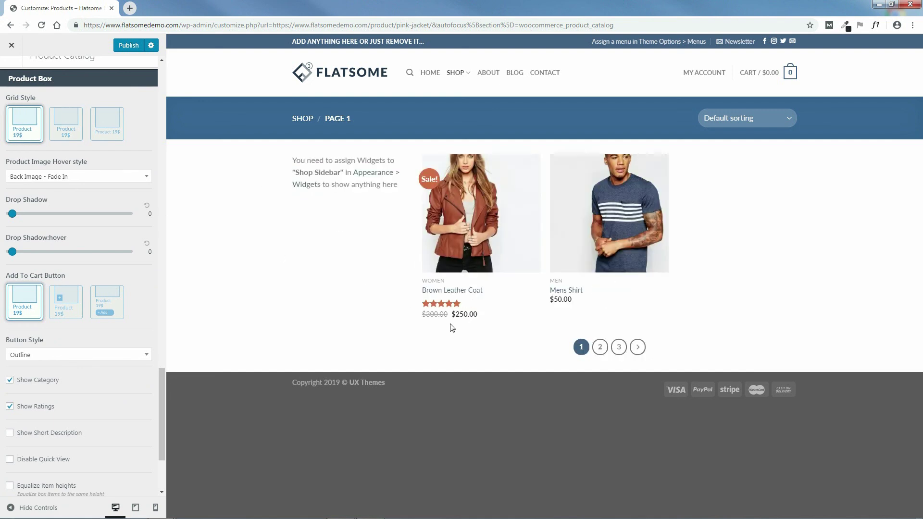
pyautogui.click(110, 135)
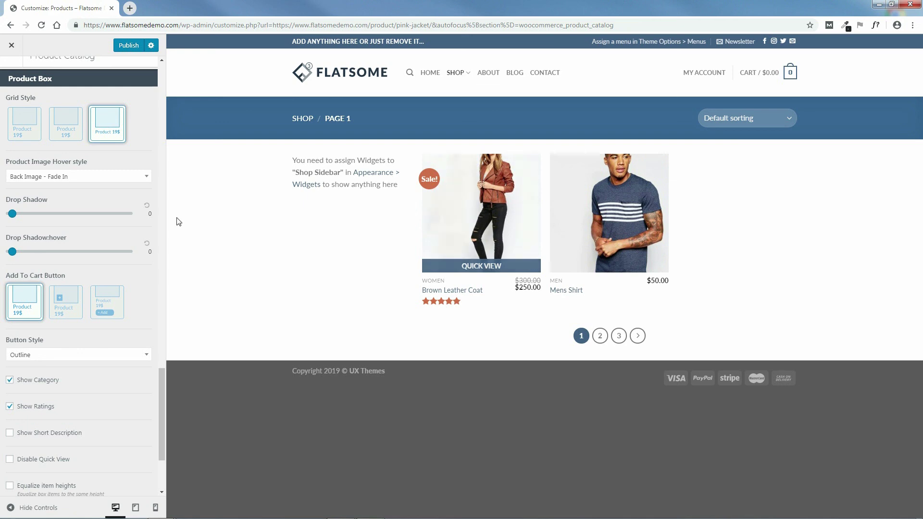
pyautogui.click(26, 133)
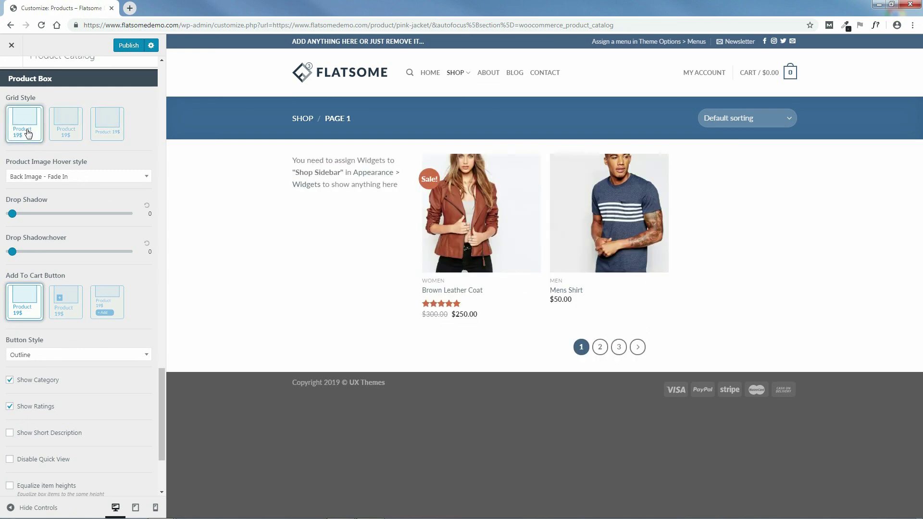
pyautogui.click(101, 134)
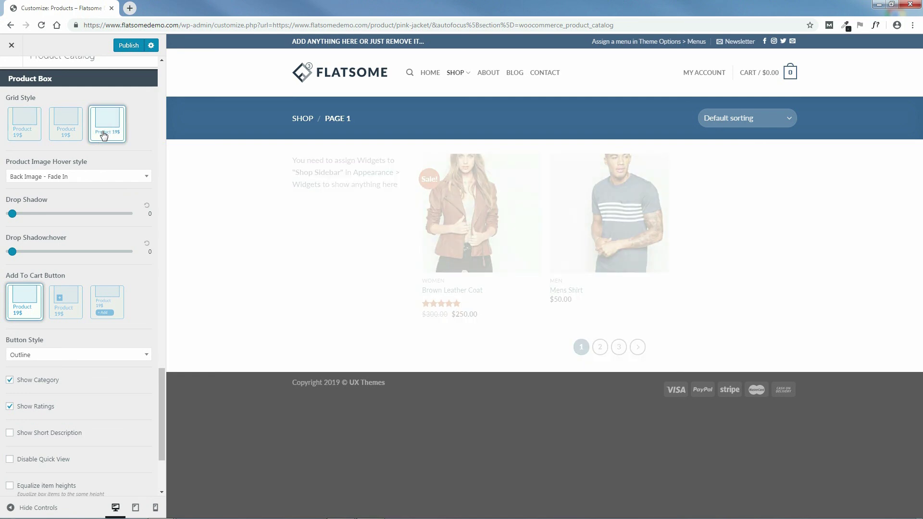
# Try the Back Image - Zoom In, Zoom and Zoom Fade product image hover styles, and return to Back Image - Fade In.
pyautogui.click(95, 178)
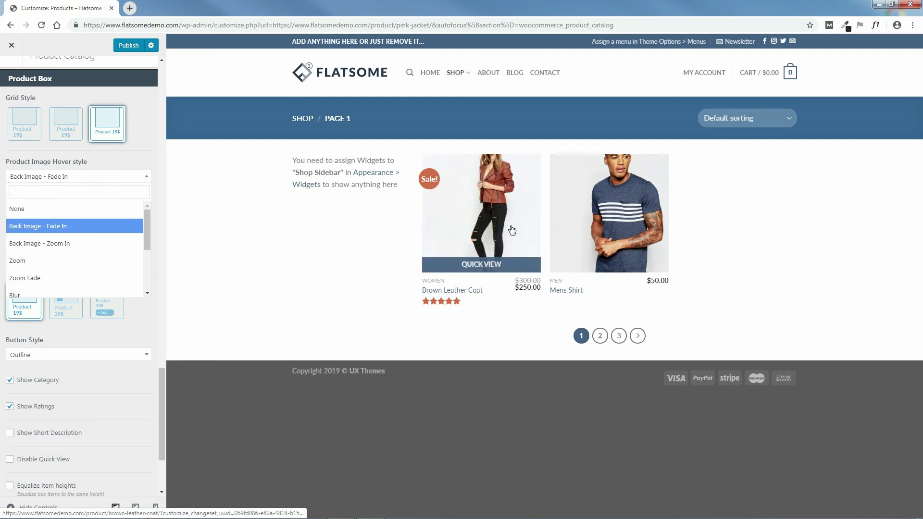
pyautogui.click(67, 244)
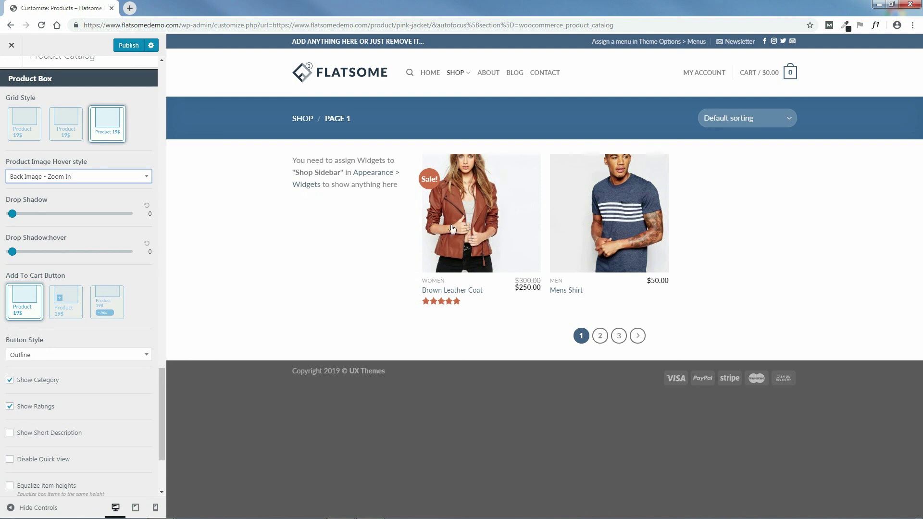
pyautogui.click(89, 177)
pyautogui.click(42, 261)
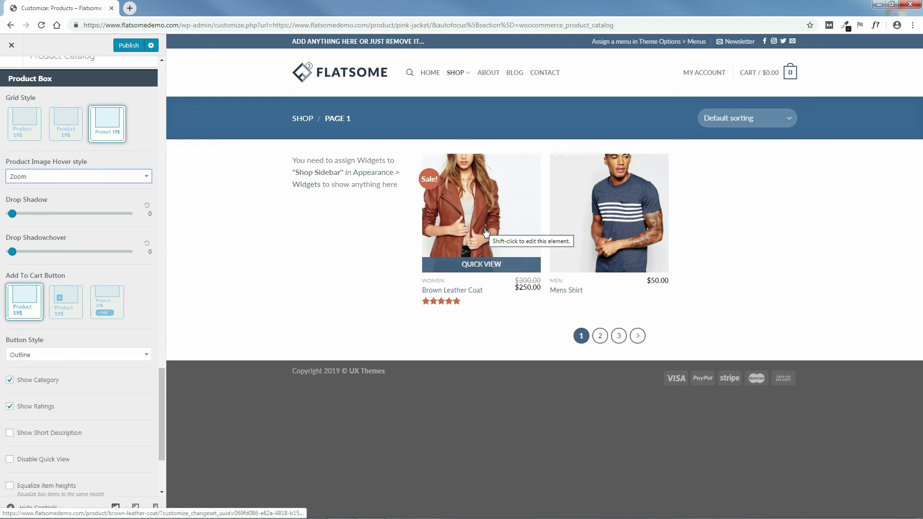
pyautogui.click(77, 178)
pyautogui.click(34, 278)
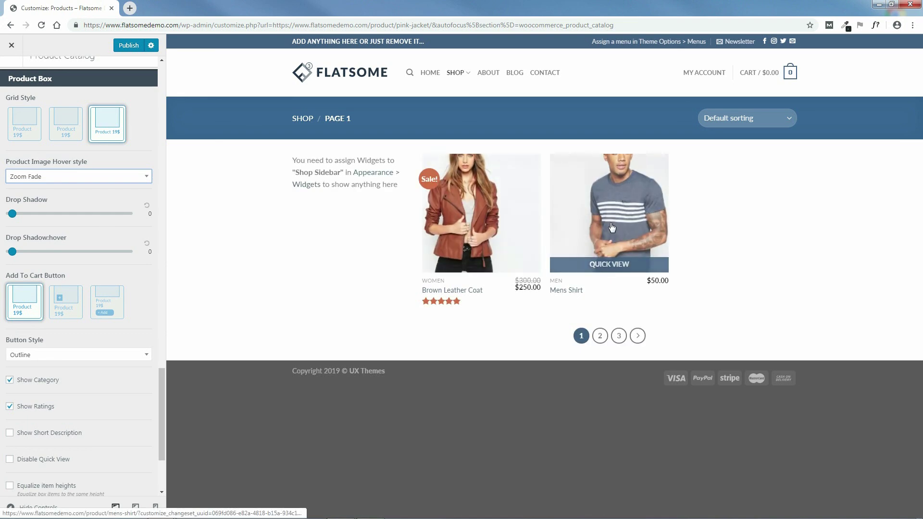
pyautogui.click(76, 182)
pyautogui.moveTo(149, 229); pyautogui.dragTo(67, 210)
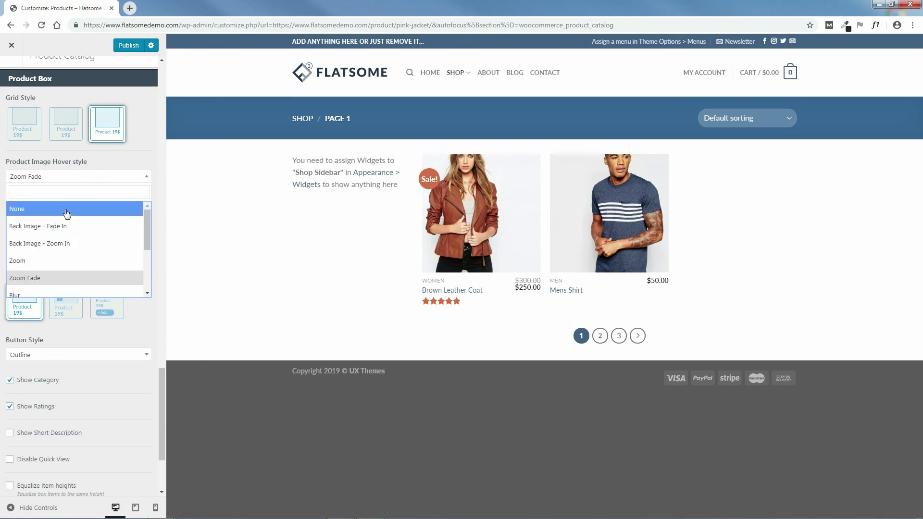
pyautogui.click(40, 228)
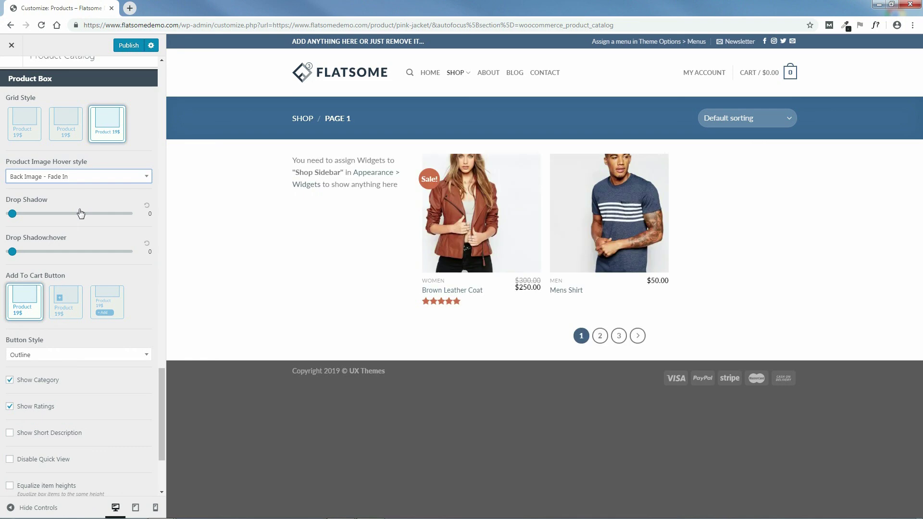
# Try a Drop Shadow of 3 on the product boxes, and set Drop Shadow to 2.
pyautogui.moveTo(12, 214); pyautogui.dragTo(49, 219)
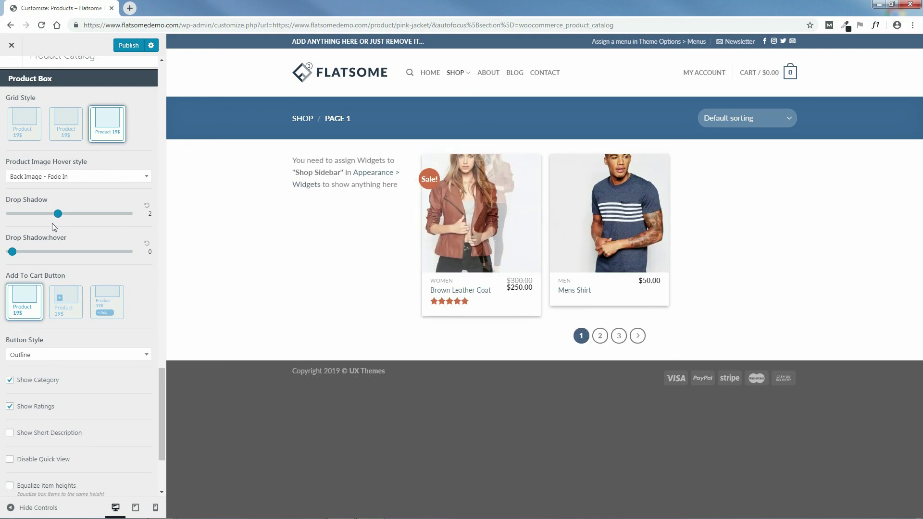
pyautogui.moveTo(57, 214); pyautogui.dragTo(83, 219)
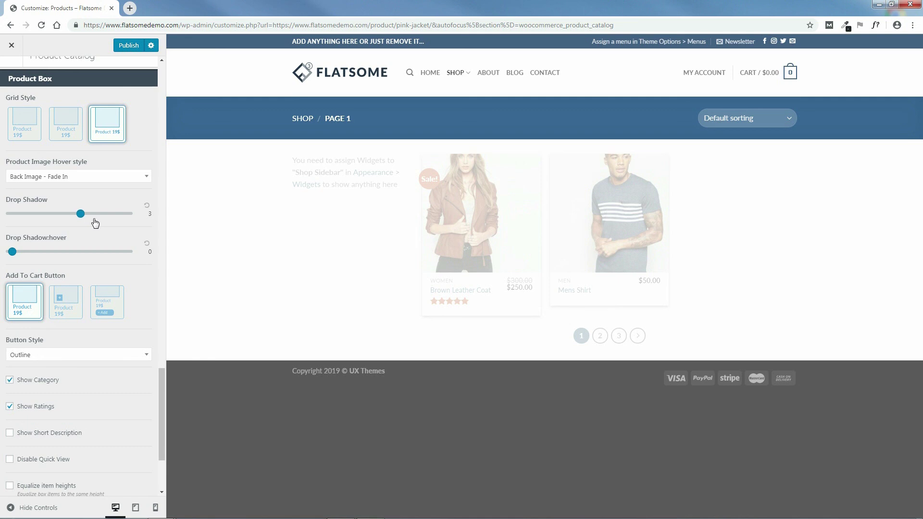
pyautogui.moveTo(78, 216); pyautogui.dragTo(51, 222)
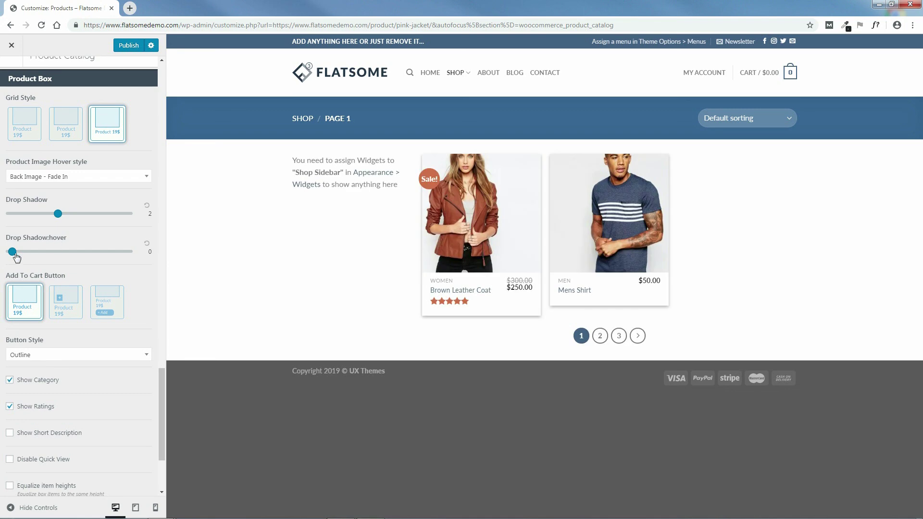
# Try a Drop Shadow:hover of 3 and return it to 0, and try Drop Shadow at 0 and return it to 2.
pyautogui.moveTo(13, 255); pyautogui.dragTo(82, 254)
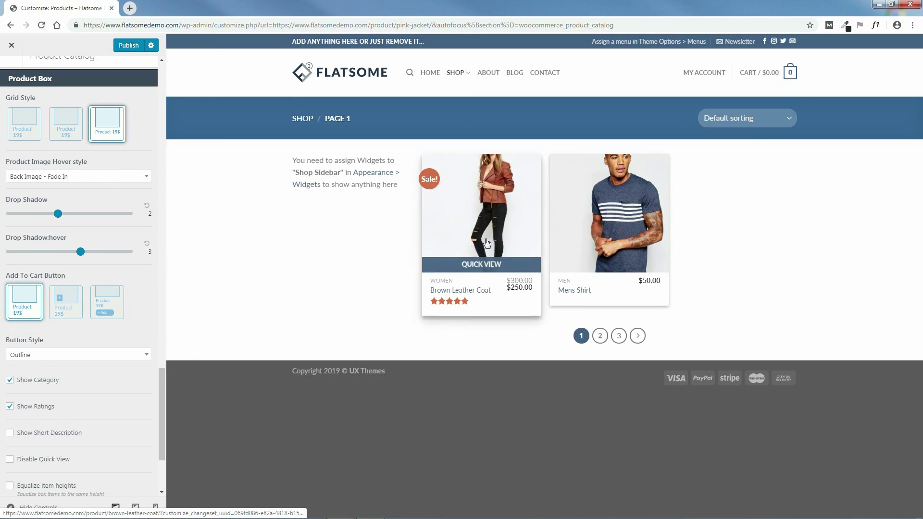
pyautogui.moveTo(81, 251); pyautogui.dragTo(11, 256)
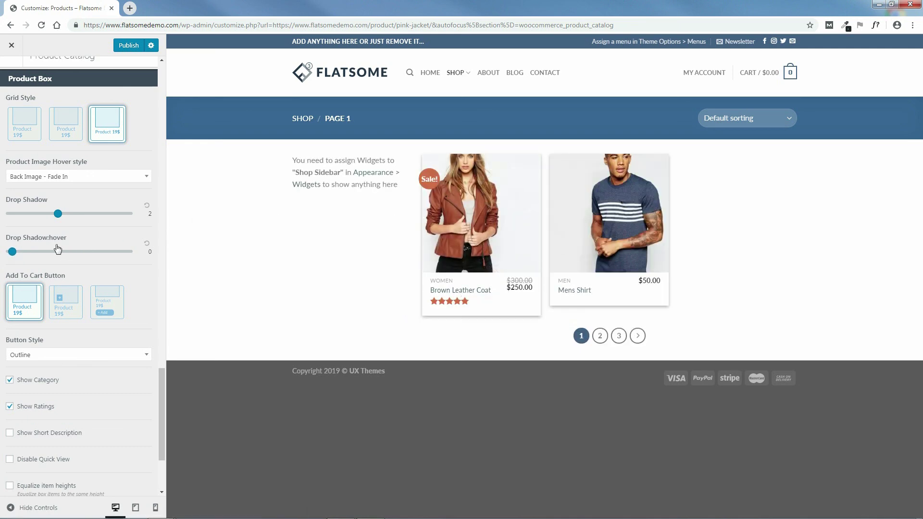
pyautogui.moveTo(13, 258); pyautogui.dragTo(38, 256)
pyautogui.moveTo(37, 253); pyautogui.dragTo(13, 253)
pyautogui.moveTo(58, 214); pyautogui.dragTo(1, 218)
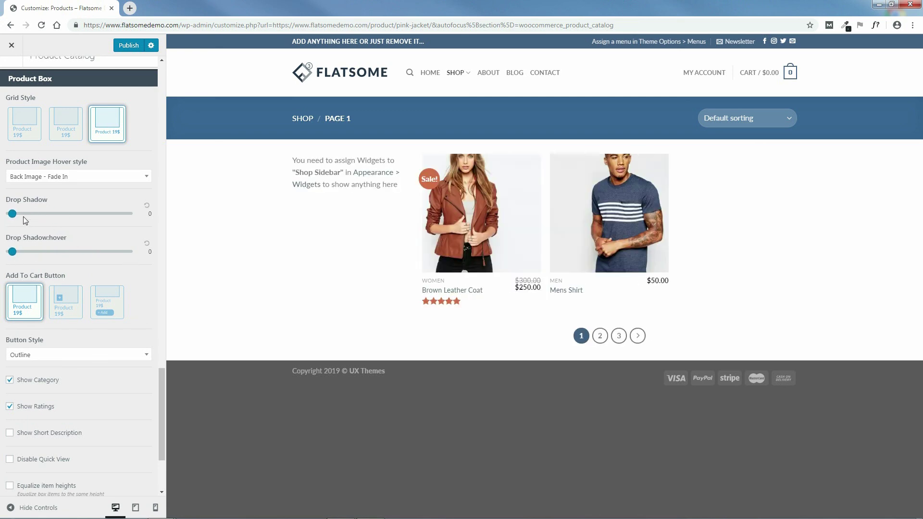
pyautogui.moveTo(12, 215); pyautogui.dragTo(56, 218)
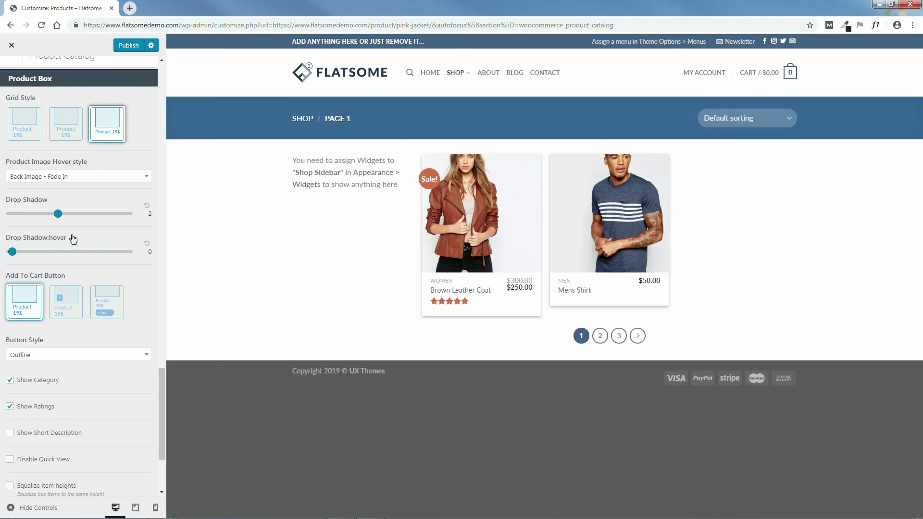
# Choose the Add To Cart Button style that shows a plus icon on the product image.
pyautogui.moveTo(160, 372); pyautogui.dragTo(159, 410)
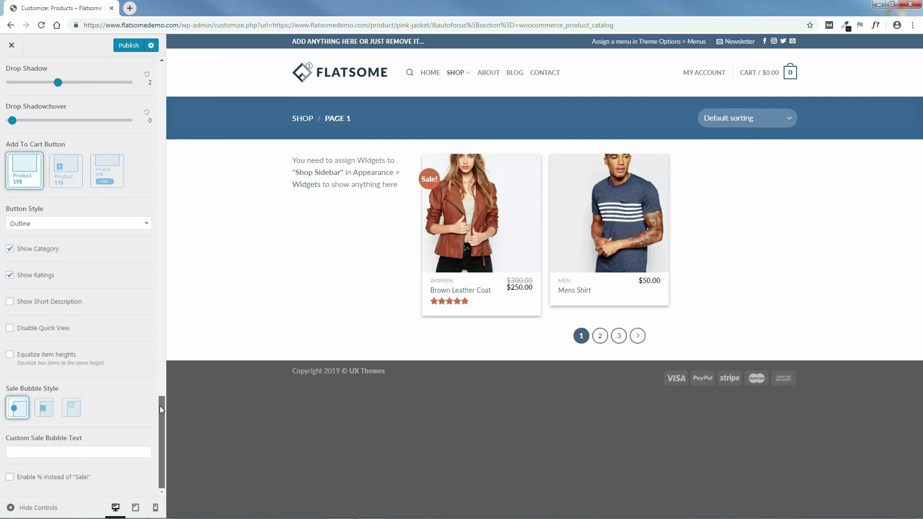
pyautogui.click(69, 180)
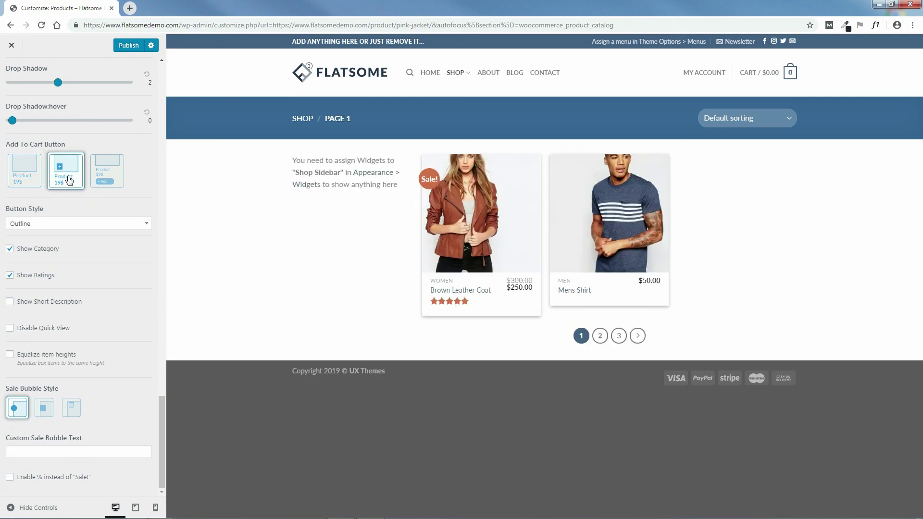
# Test the plus icon on the Brown Leather Coat image by adding the coat to the cart, and view the cart contents.
pyautogui.moveTo(436, 250)
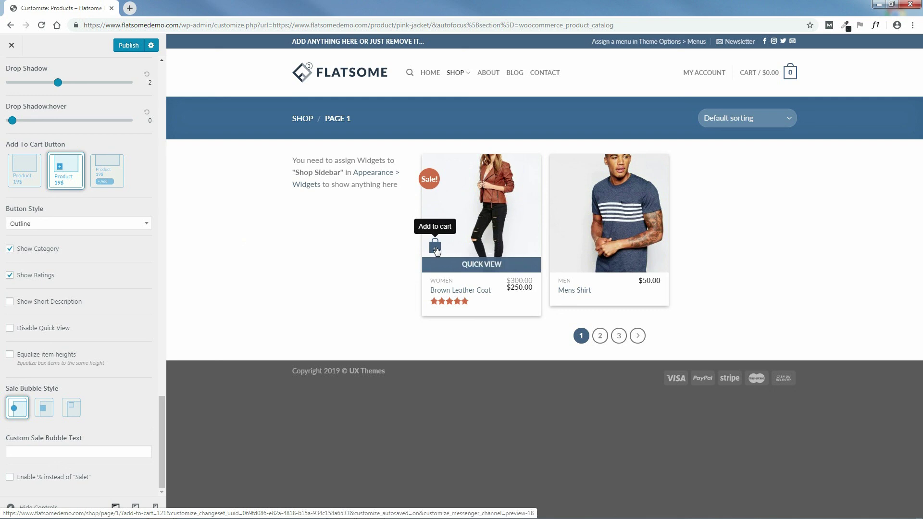
pyautogui.click(435, 248)
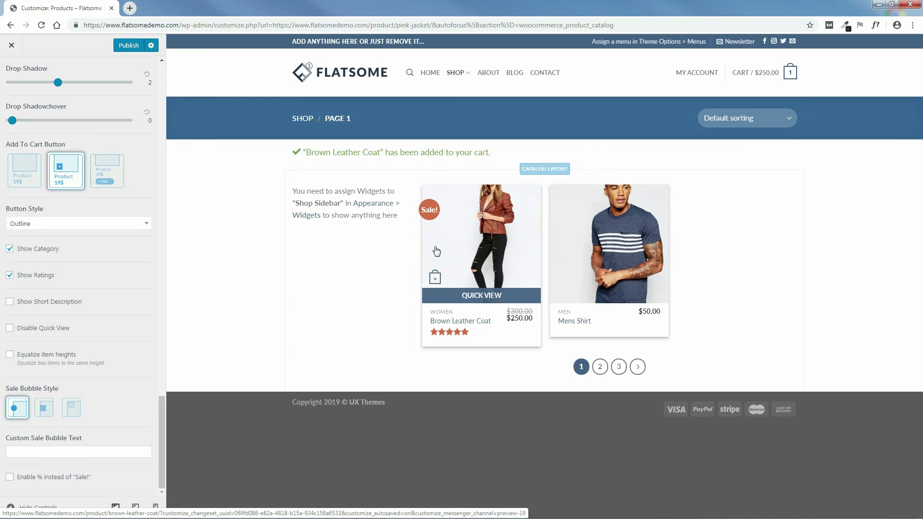
pyautogui.moveTo(782, 84)
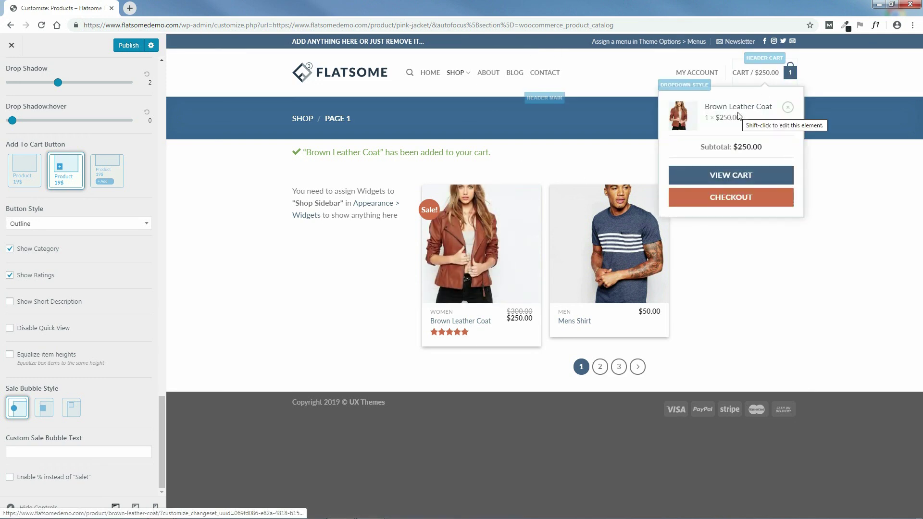
# Choose the Add To Cart style with a button below the product details, try the Underline and Shade button styles, and set Button Style to Plain.
pyautogui.click(106, 180)
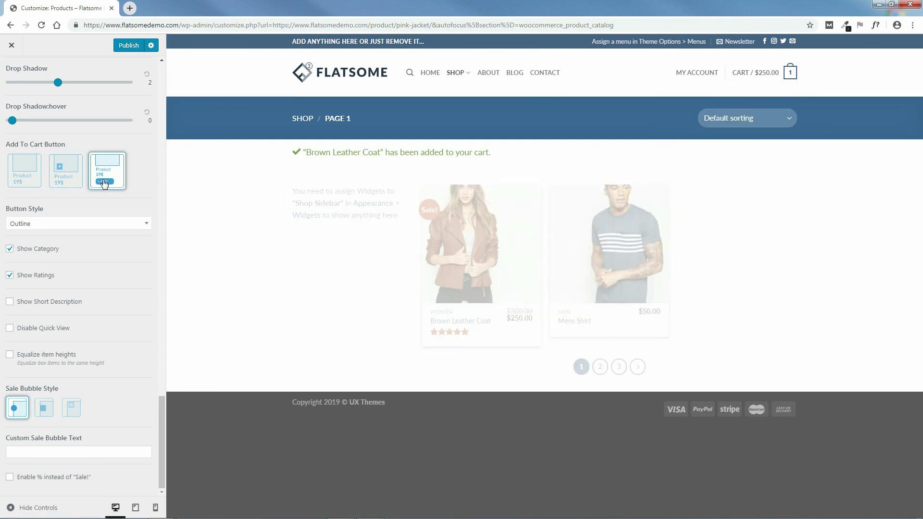
pyautogui.click(469, 366)
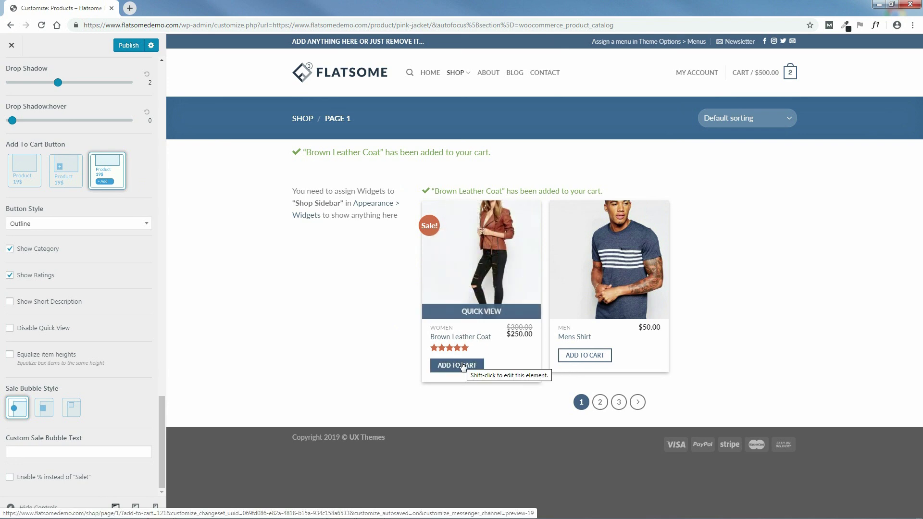
pyautogui.click(41, 228)
pyautogui.click(31, 288)
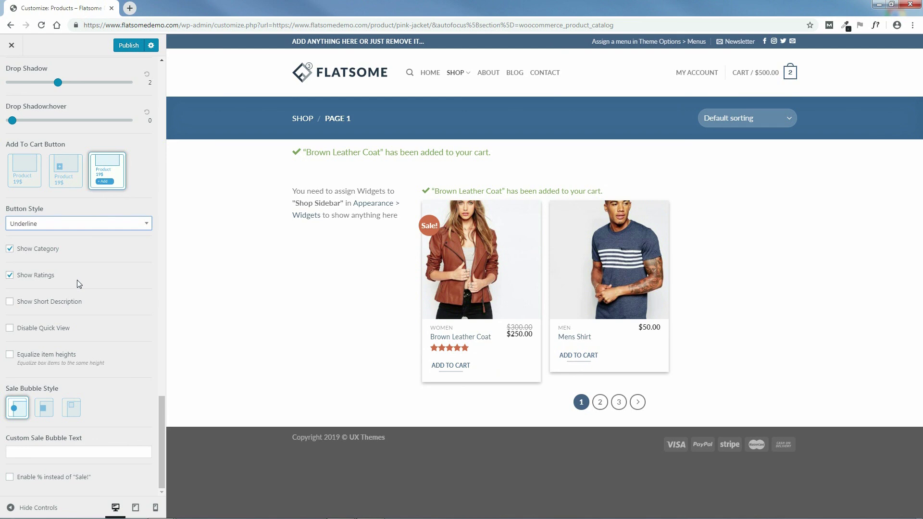
pyautogui.click(71, 230)
pyautogui.click(67, 306)
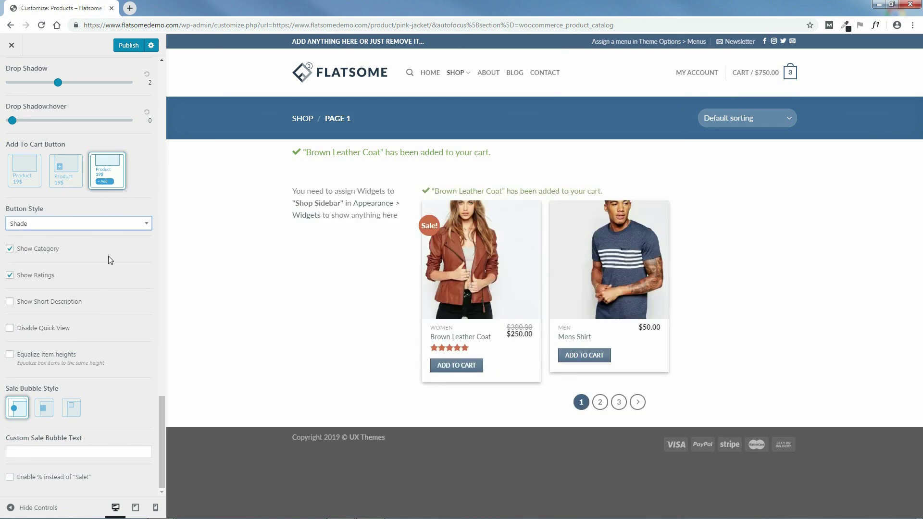
pyautogui.click(137, 224)
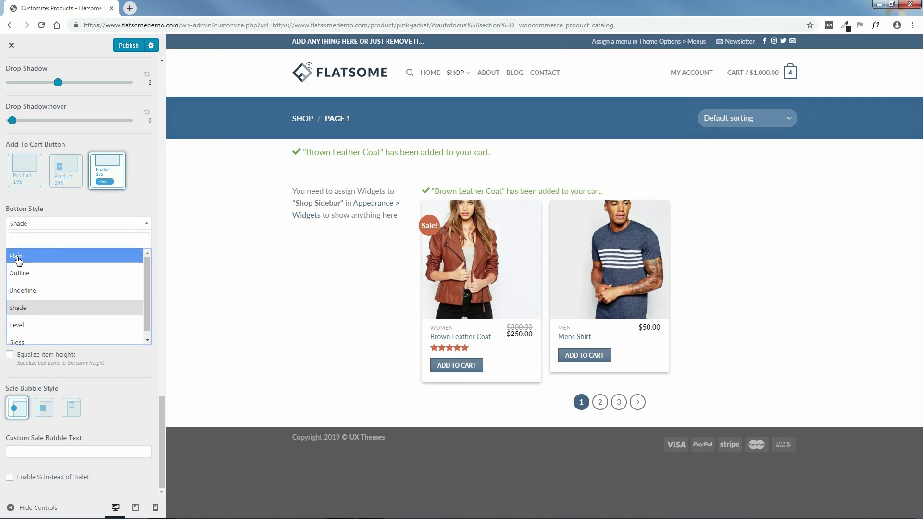
pyautogui.click(30, 255)
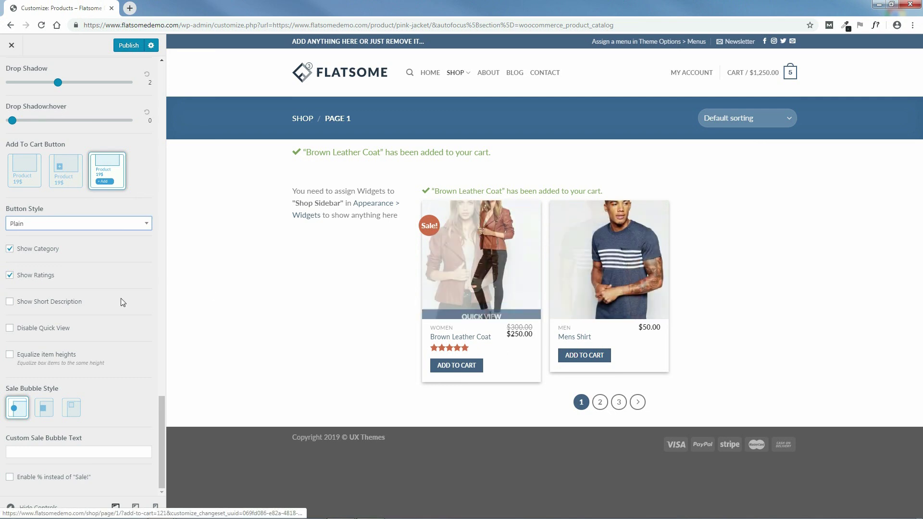
# Turn off Show Ratings, toggle Show Category off and back on, and turn on Show Short Description for the product boxes.
pyautogui.click(9, 276)
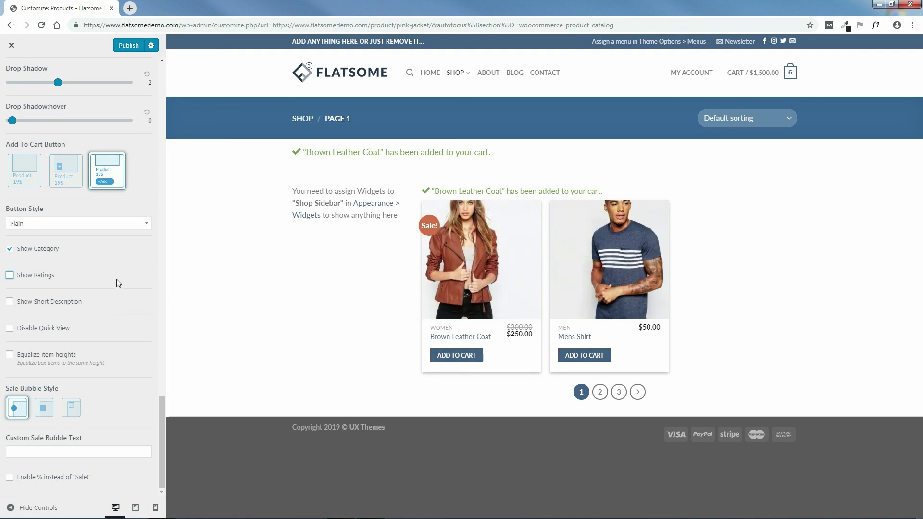
pyautogui.click(10, 249)
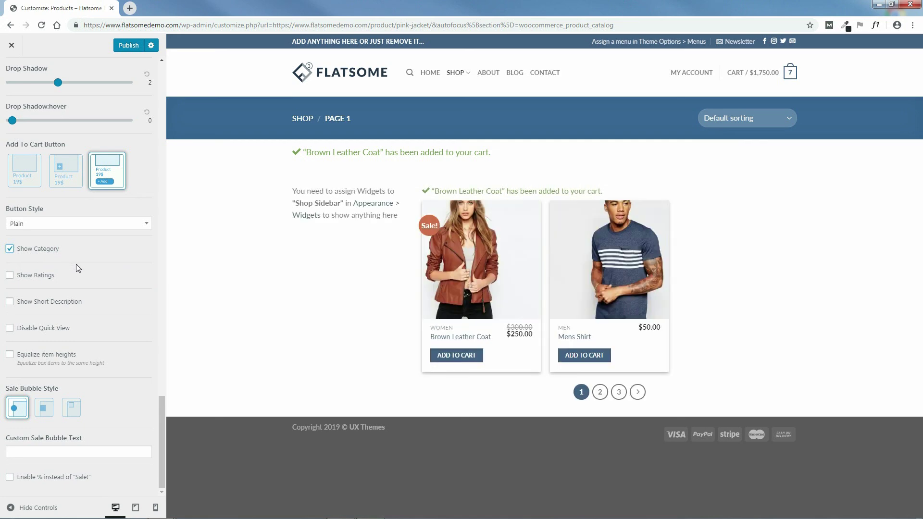
pyautogui.click(10, 302)
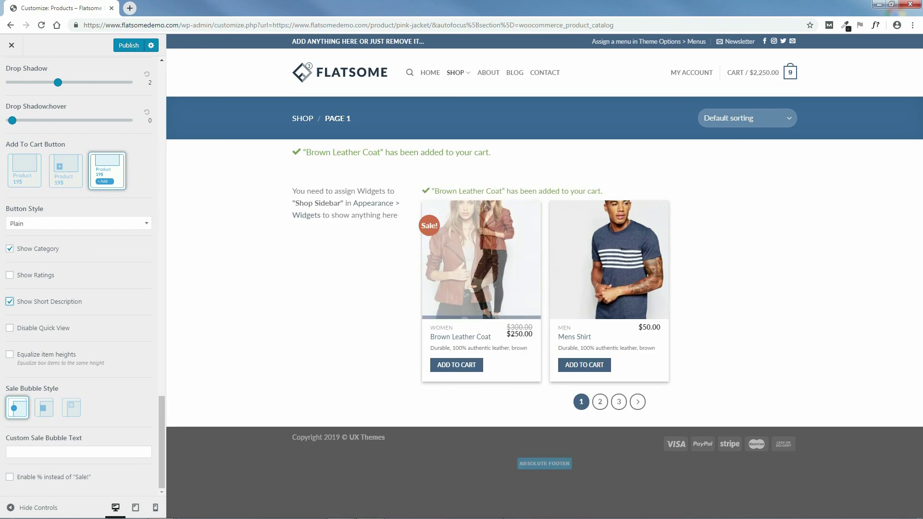
# Switch to the other browser's Chic Express page to view the Brown Leather Coat's short description, and return to the customizer.
pyautogui.click(341, 509)
pyautogui.click(647, 249)
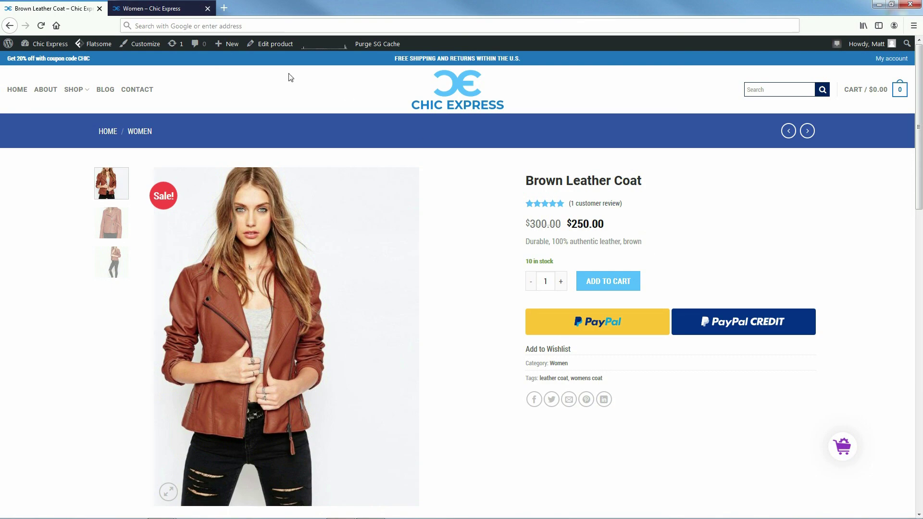
pyautogui.click(879, 4)
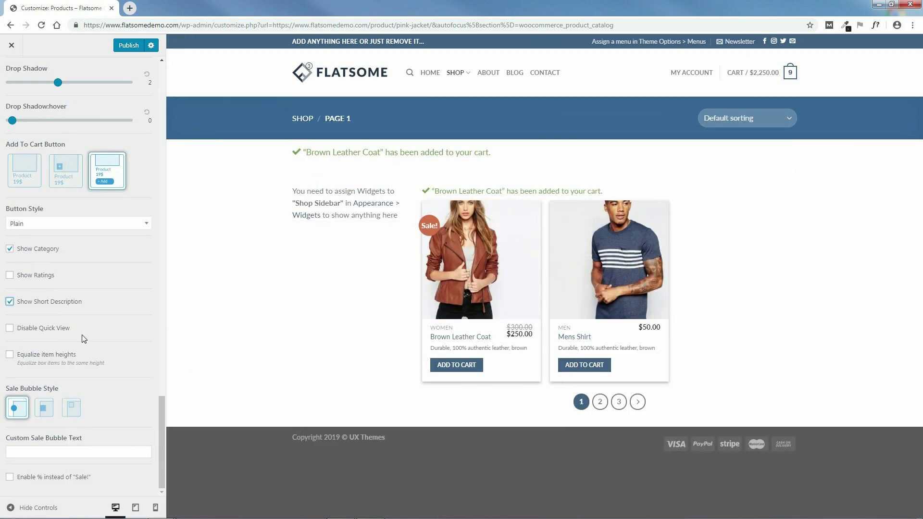
# Open the Quick View of the Brown Leather Coat, browse through its product images, and close it.
pyautogui.moveTo(466, 315)
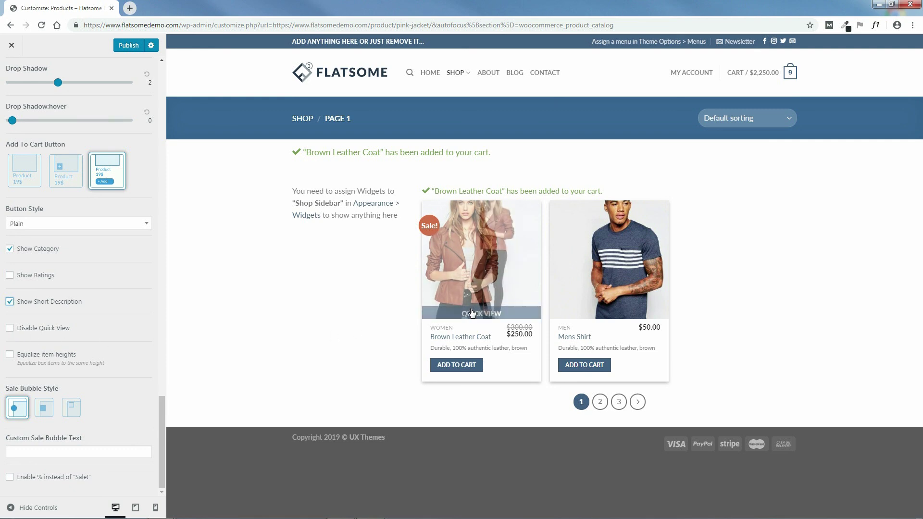
pyautogui.click(477, 310)
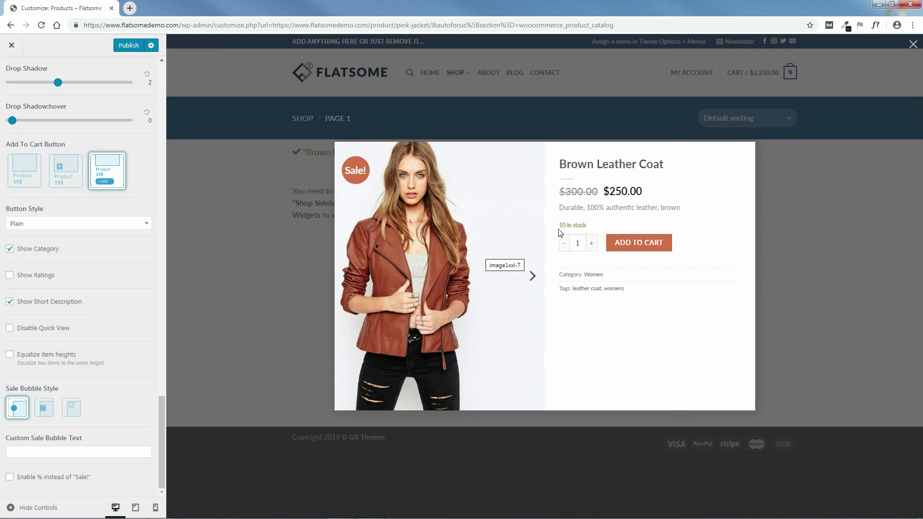
pyautogui.click(532, 276)
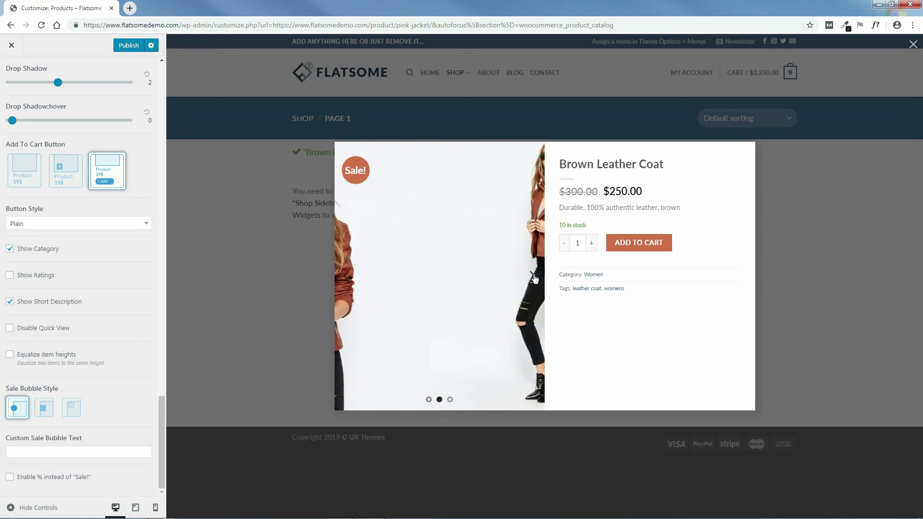
pyautogui.click(533, 276)
pyautogui.click(532, 276)
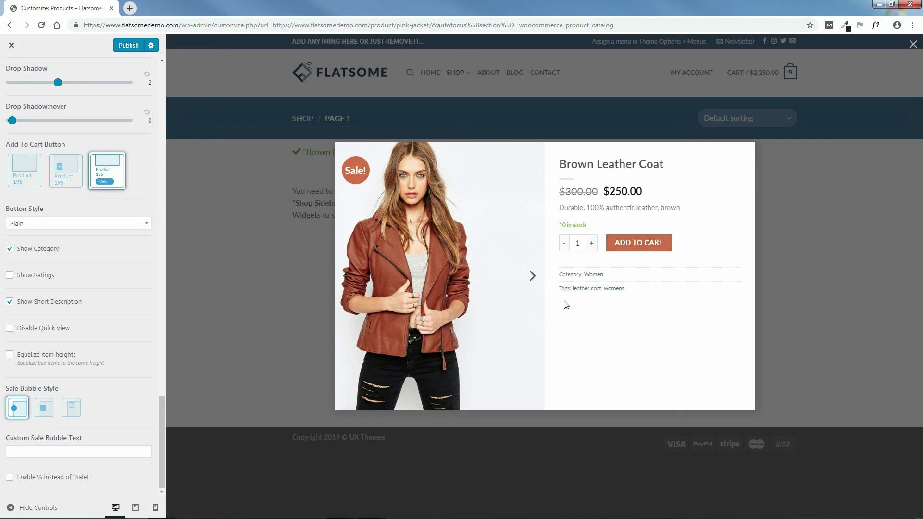
pyautogui.click(912, 44)
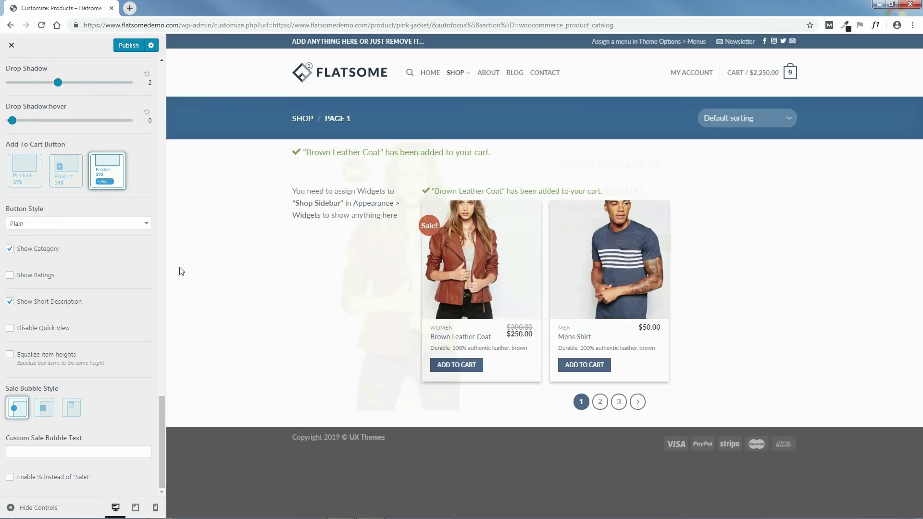
# Try the Disable Quick View option and turn it back off.
pyautogui.click(10, 329)
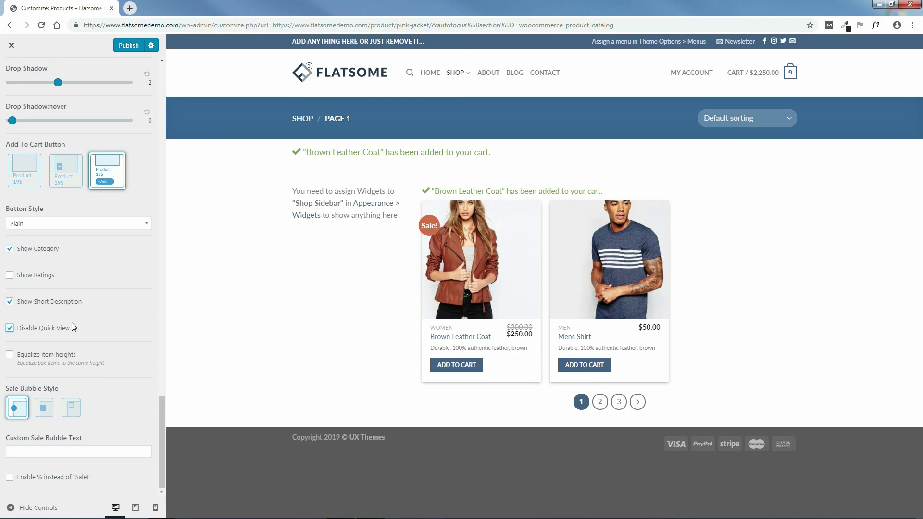
pyautogui.click(10, 327)
# Turn on Equalize item heights, and compare the product boxes by turning Show Ratings on and back off.
pyautogui.click(10, 354)
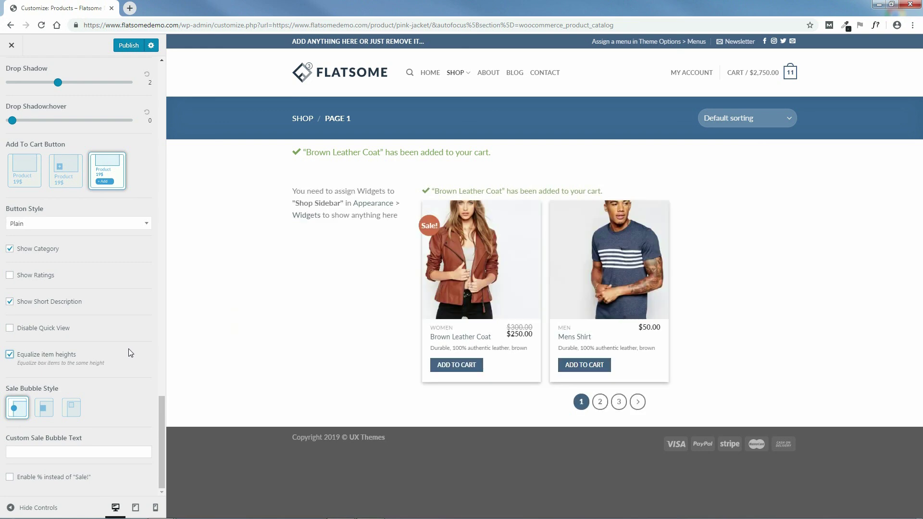
pyautogui.click(10, 277)
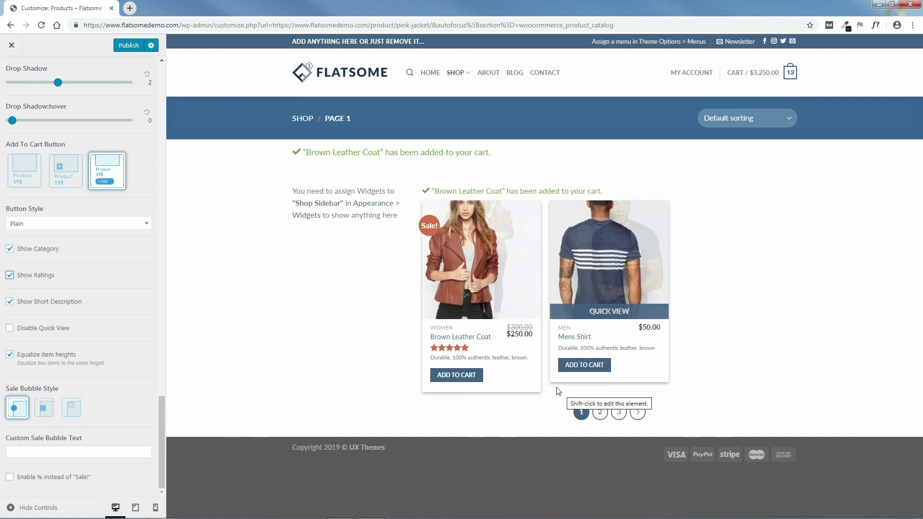
pyautogui.click(10, 275)
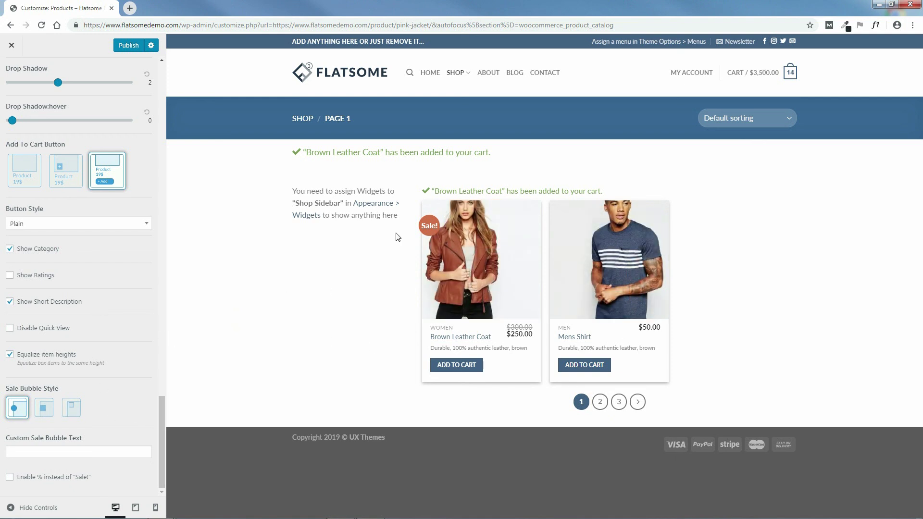
# Try the square and outlined Sale Bubble Styles, and return to the round bubble.
pyautogui.click(48, 409)
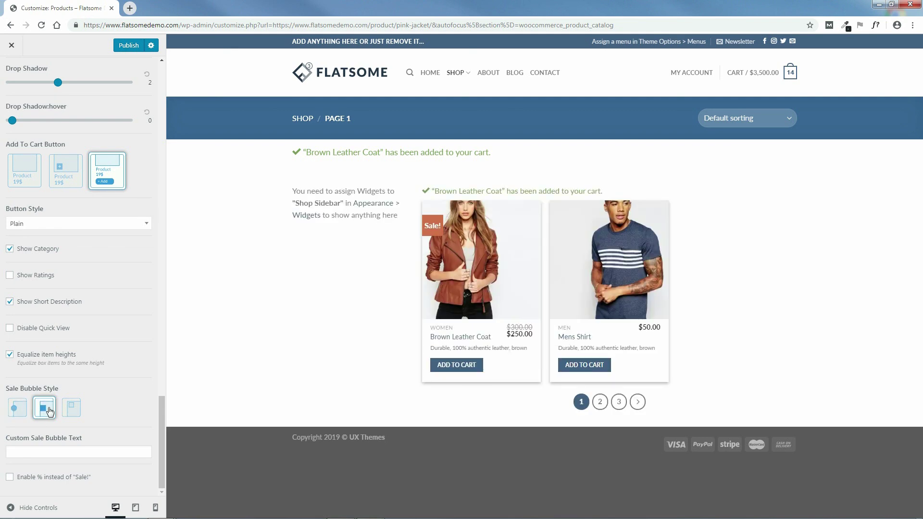
pyautogui.click(71, 409)
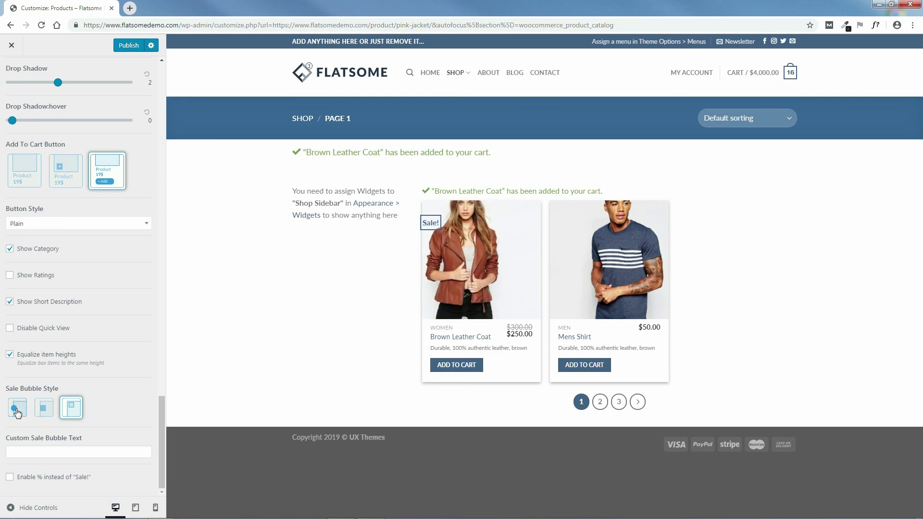
pyautogui.click(17, 409)
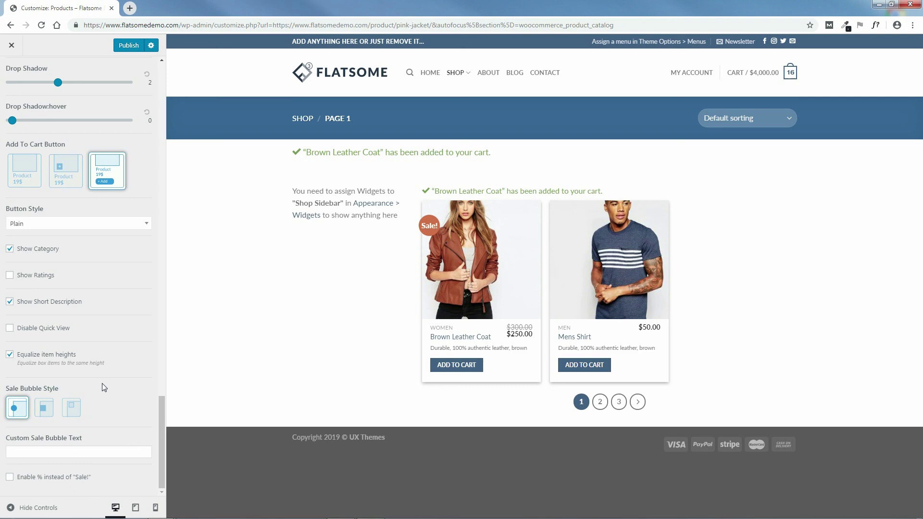
# Try "HOT!" as the Custom Sale Bubble Text and clear it, and try the percentage instead of "Sale!" and turn it off.
pyautogui.click(68, 450)
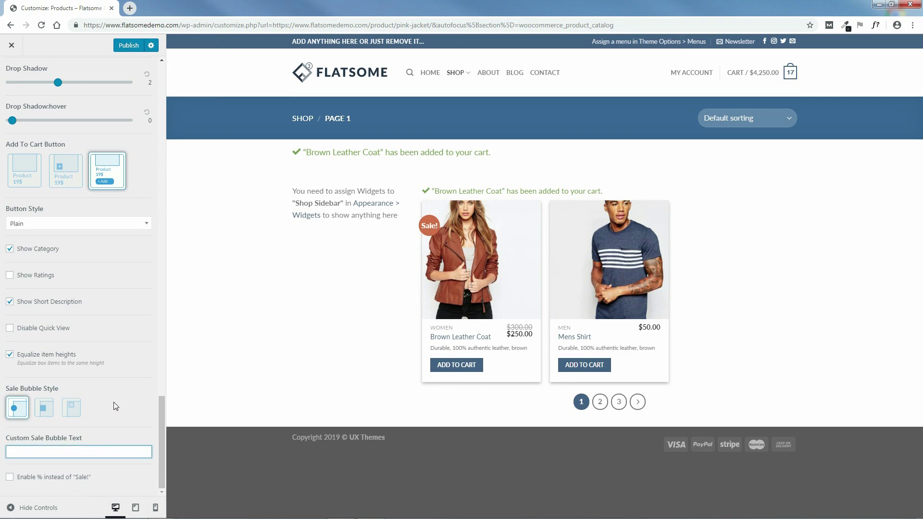
pyautogui.write('HOT!')
pyautogui.moveTo(40, 452); pyautogui.dragTo(11, 452)
pyautogui.press('BackSpace')
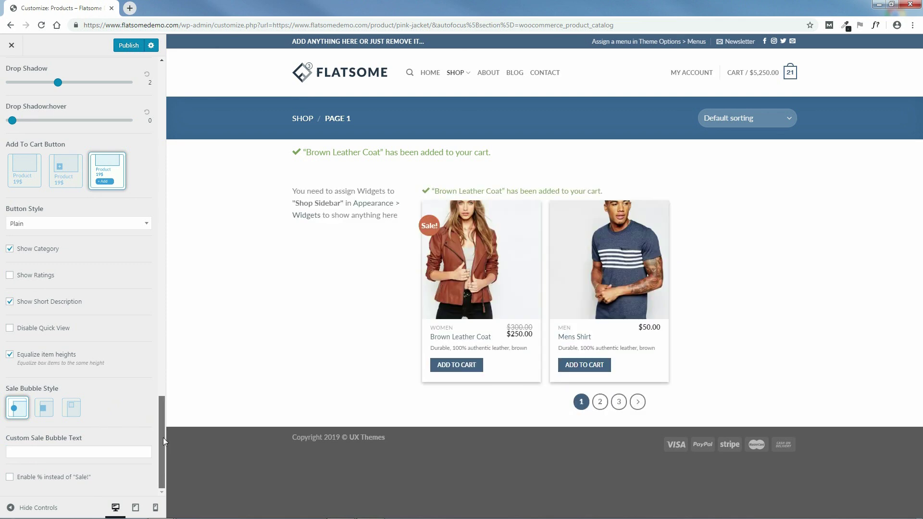
pyautogui.click(10, 478)
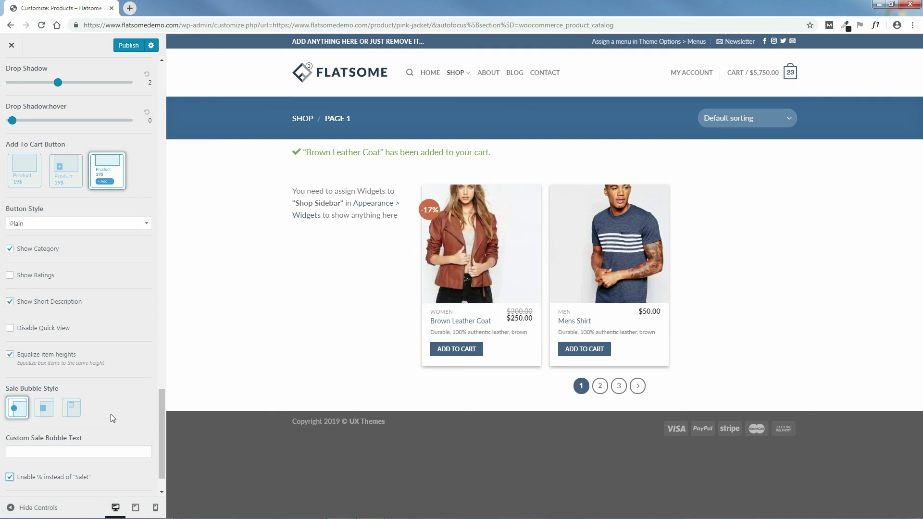
pyautogui.click(10, 477)
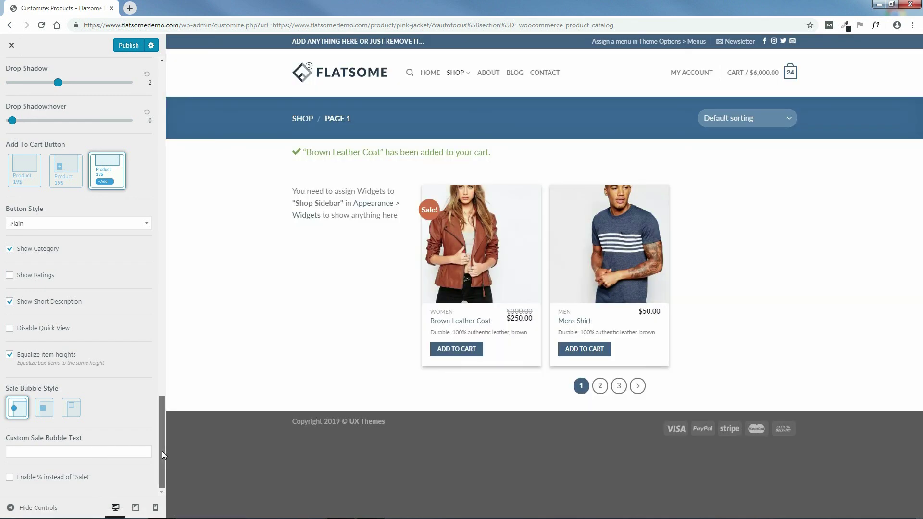
# Publish the product catalog changes.
pyautogui.moveTo(162, 450); pyautogui.dragTo(130, 115)
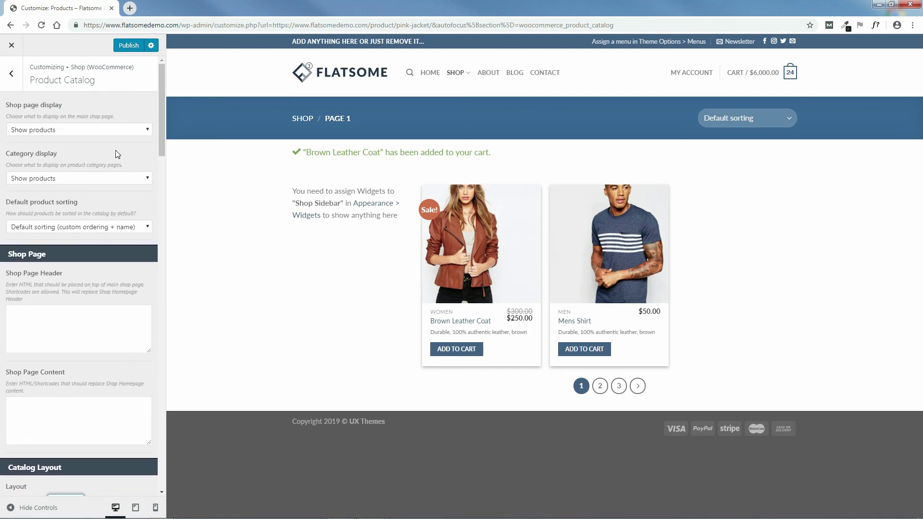
pyautogui.click(129, 46)
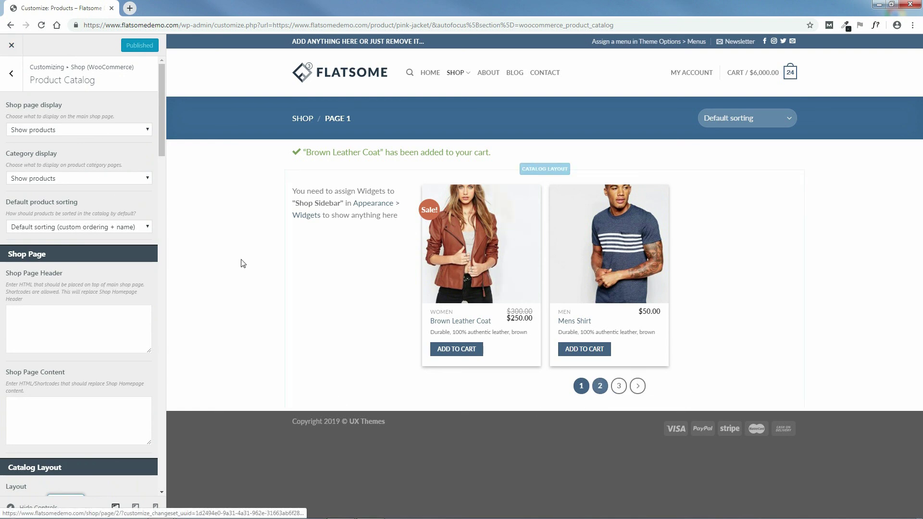
# Preview page 2 of the shop and the Men, Shoes and Accessories category pages, and close the customizer.
pyautogui.click(599, 386)
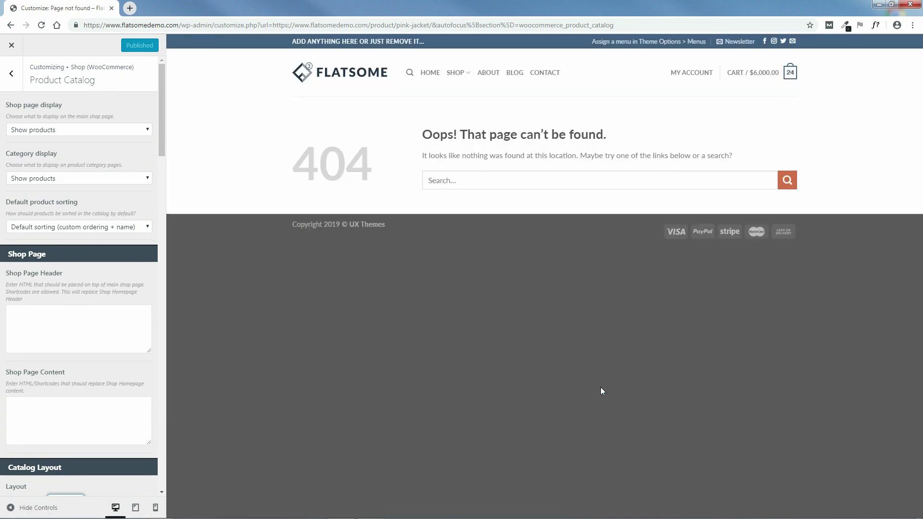
pyautogui.moveTo(457, 72)
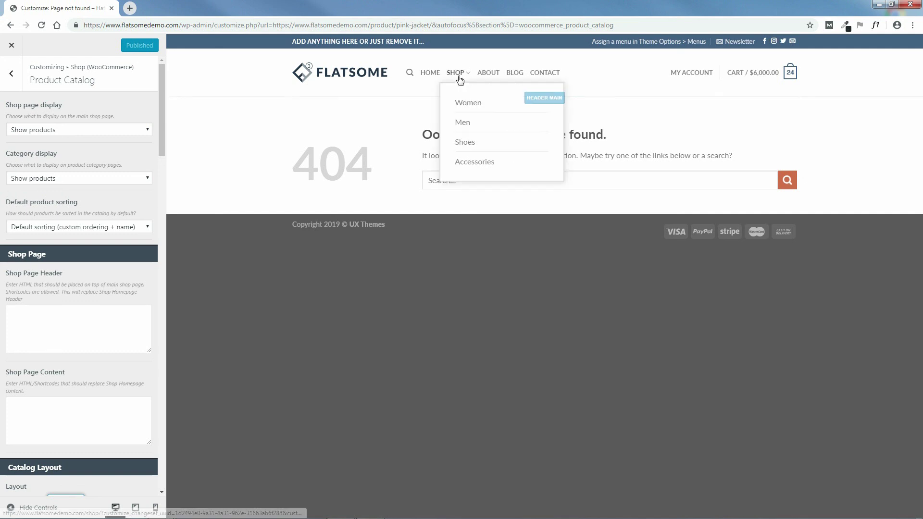
pyautogui.click(461, 123)
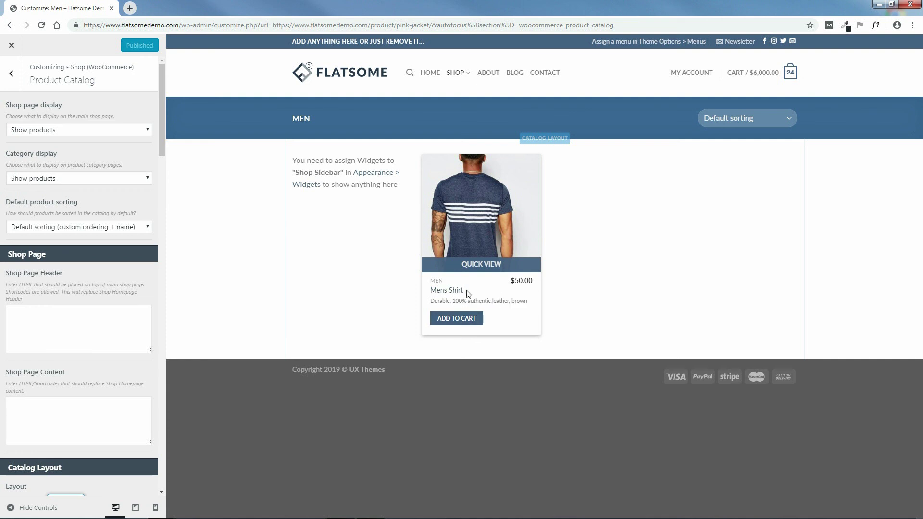
pyautogui.moveTo(455, 73)
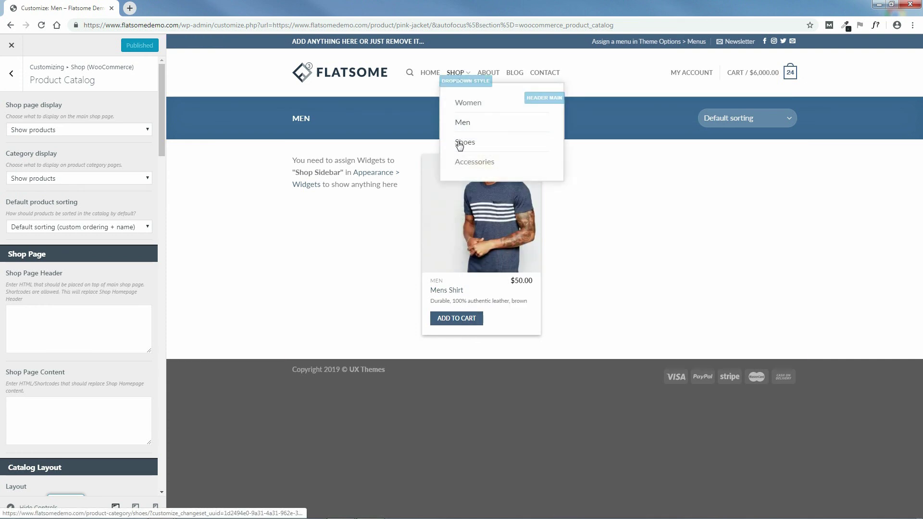
pyautogui.click(458, 143)
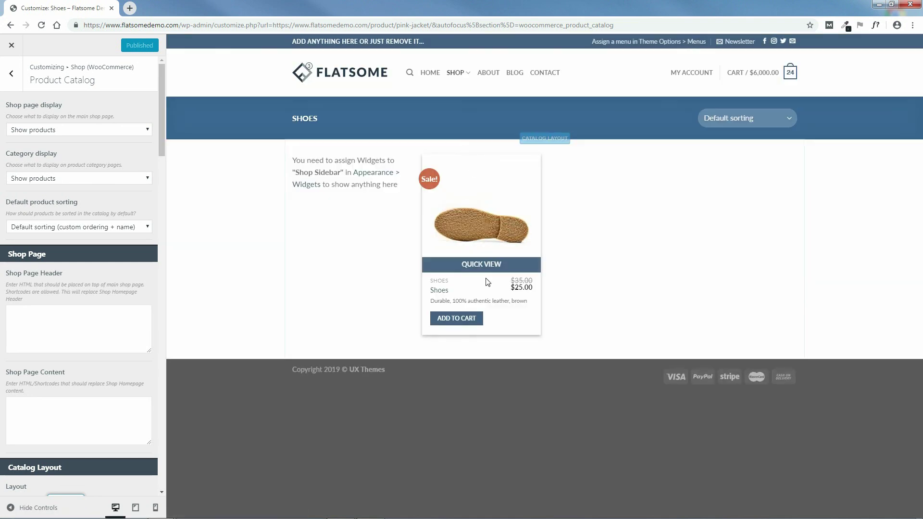
pyautogui.moveTo(459, 75)
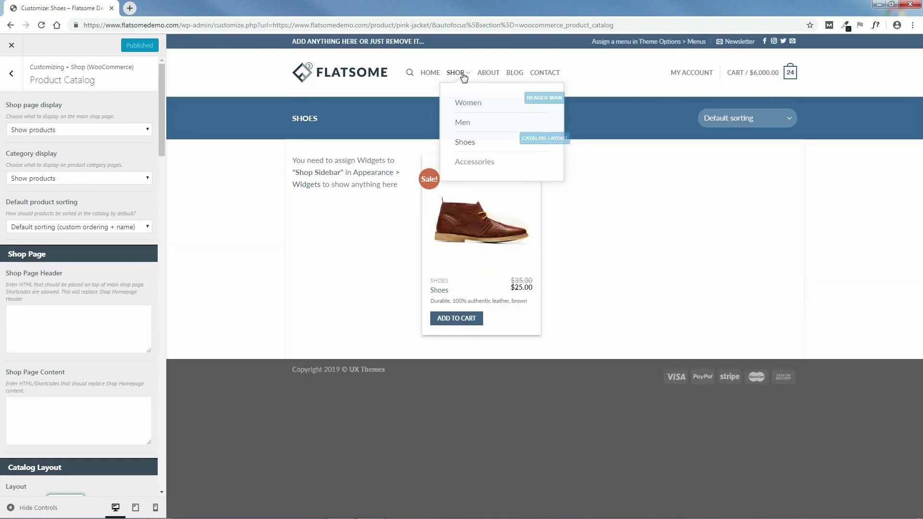
pyautogui.click(465, 165)
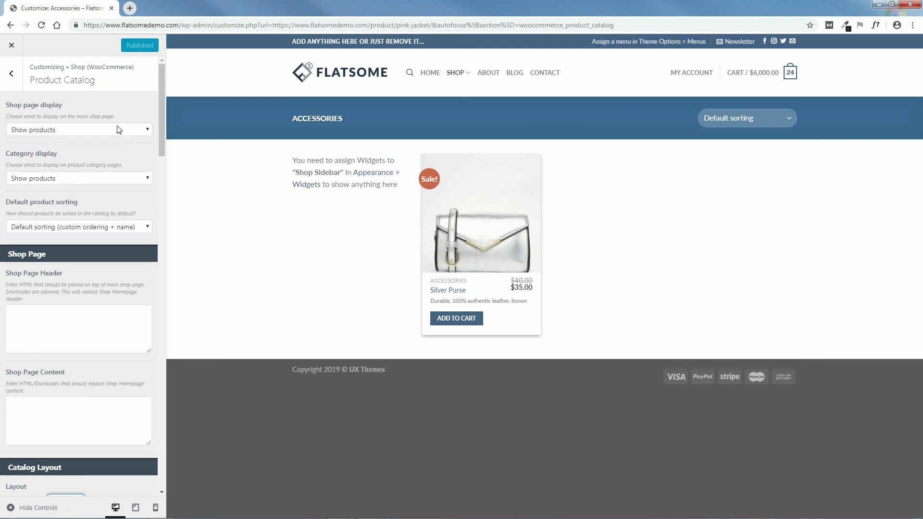
pyautogui.click(11, 46)
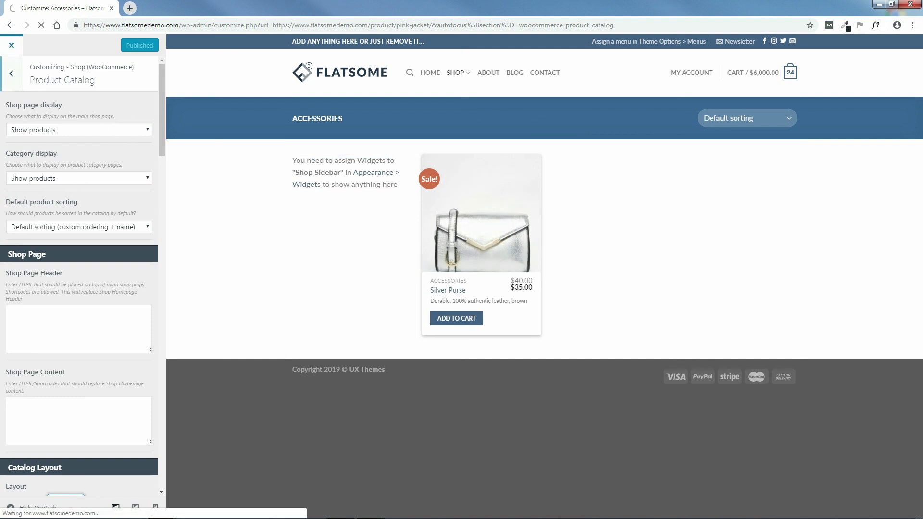